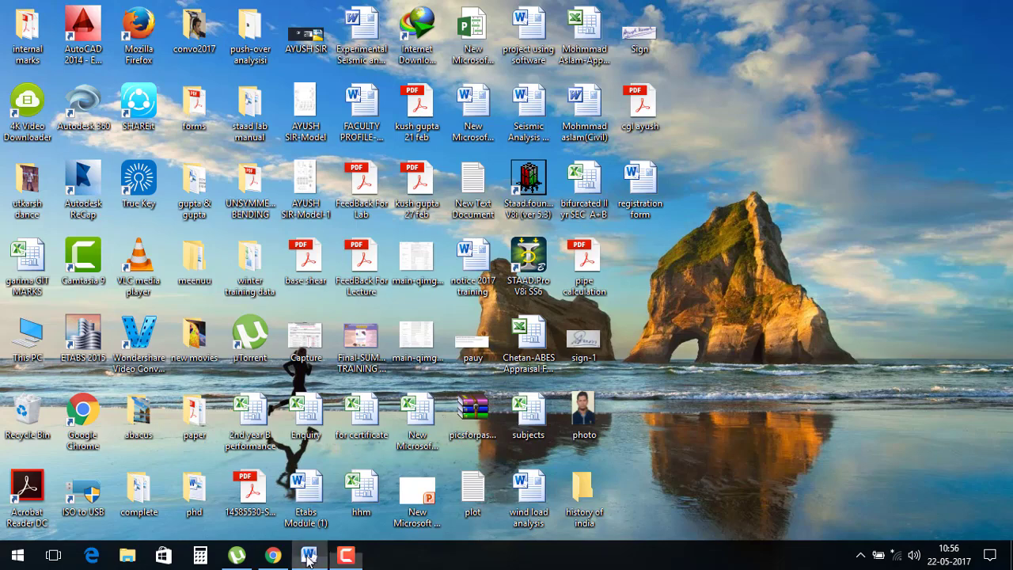
Review the activity heading in the lab manual, then hide it to reveal the desktop
click(308, 557)
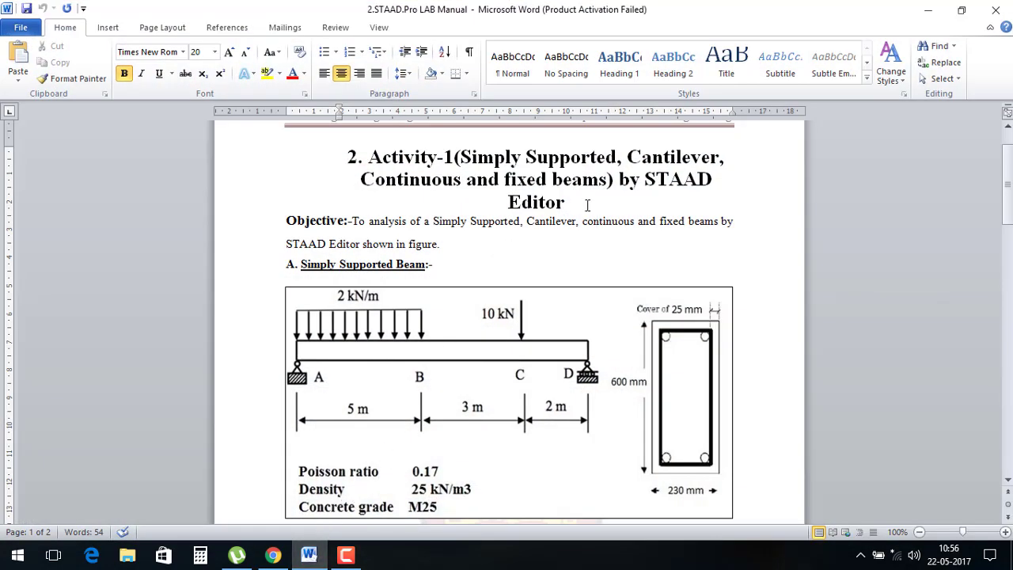
mouse_move(588, 205)
mouse_down()
mouse_move(475, 198)
mouse_move(345, 154)
mouse_up()
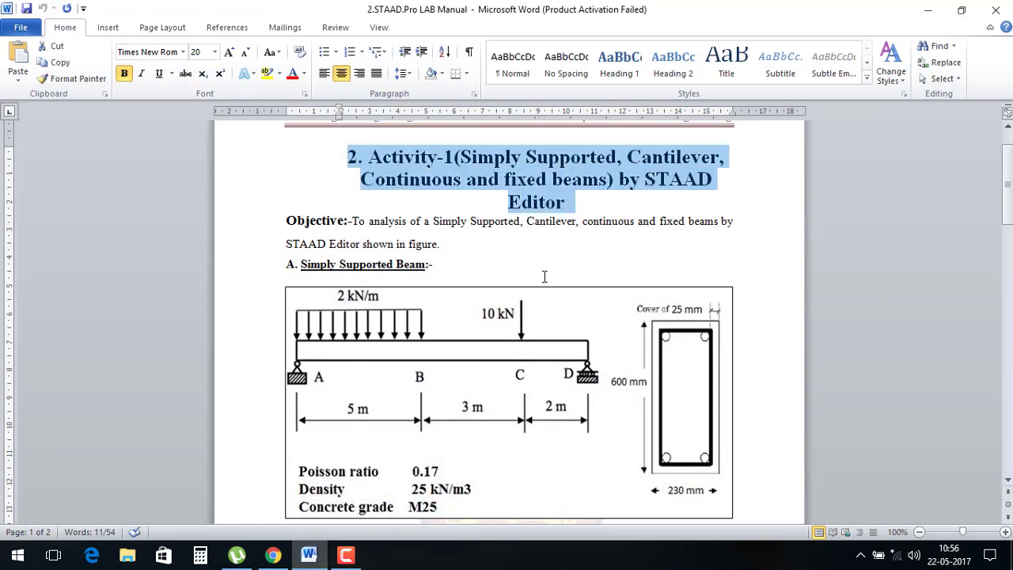
click(530, 255)
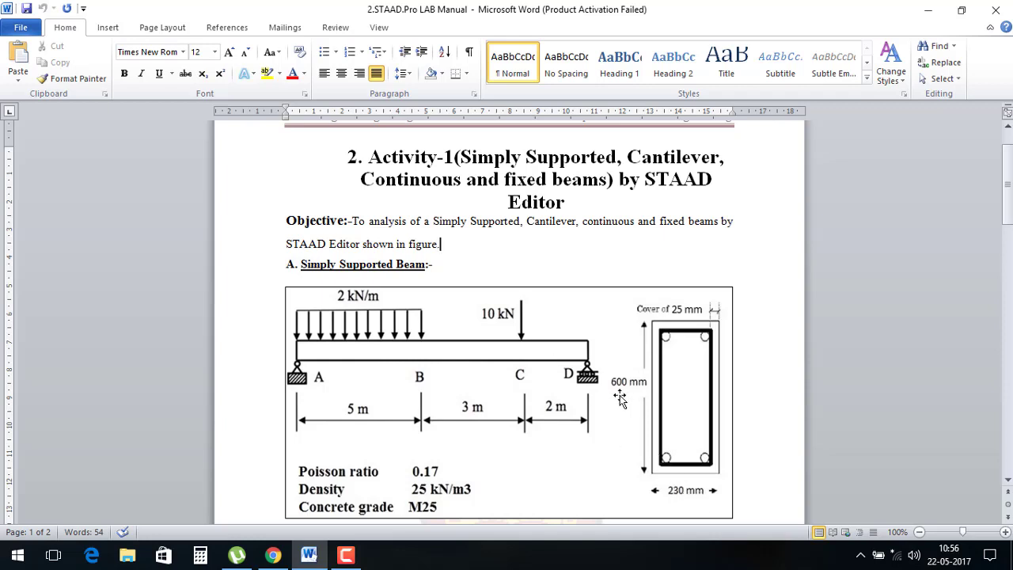
click(927, 16)
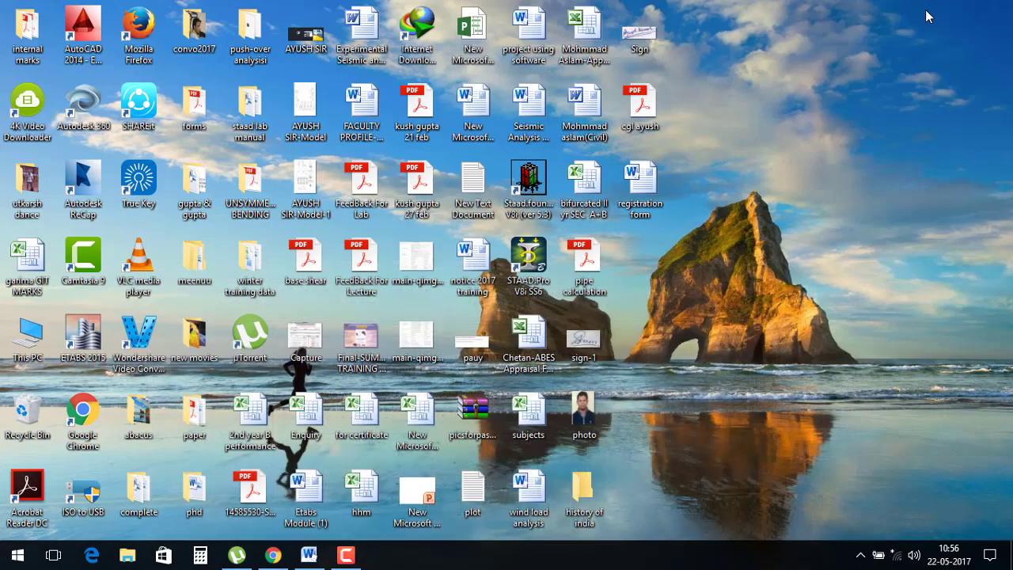
Launch STAAD.Pro and create a new Space model in Meter/KiloNewton, opening in the STAAD Editor
double_click(517, 257)
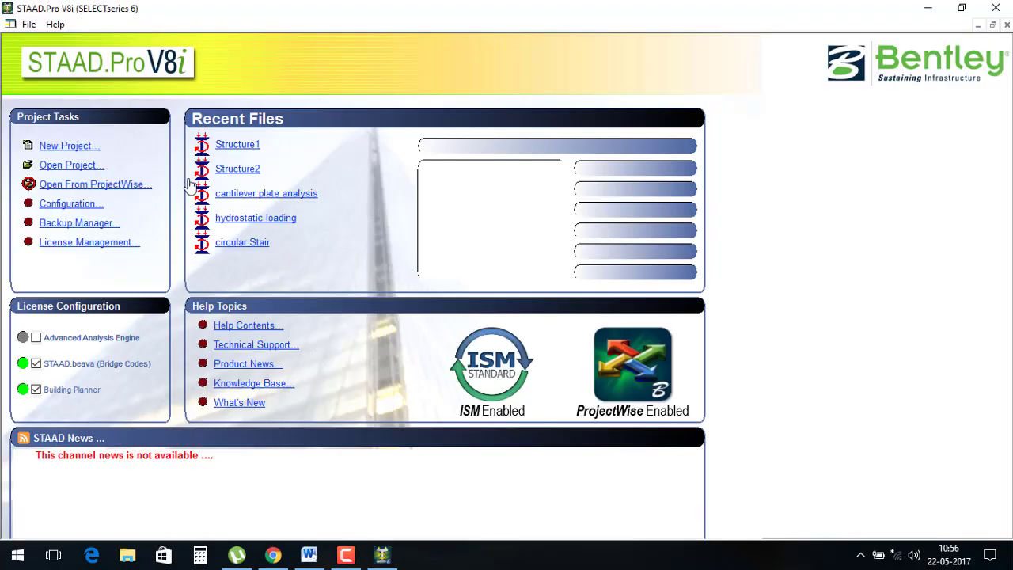
click(69, 151)
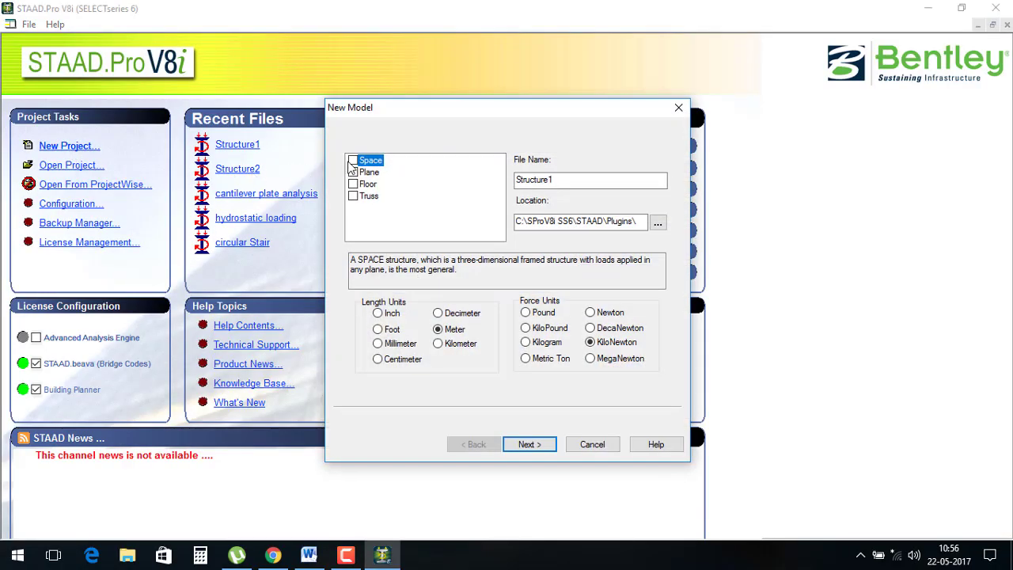
click(352, 161)
click(536, 450)
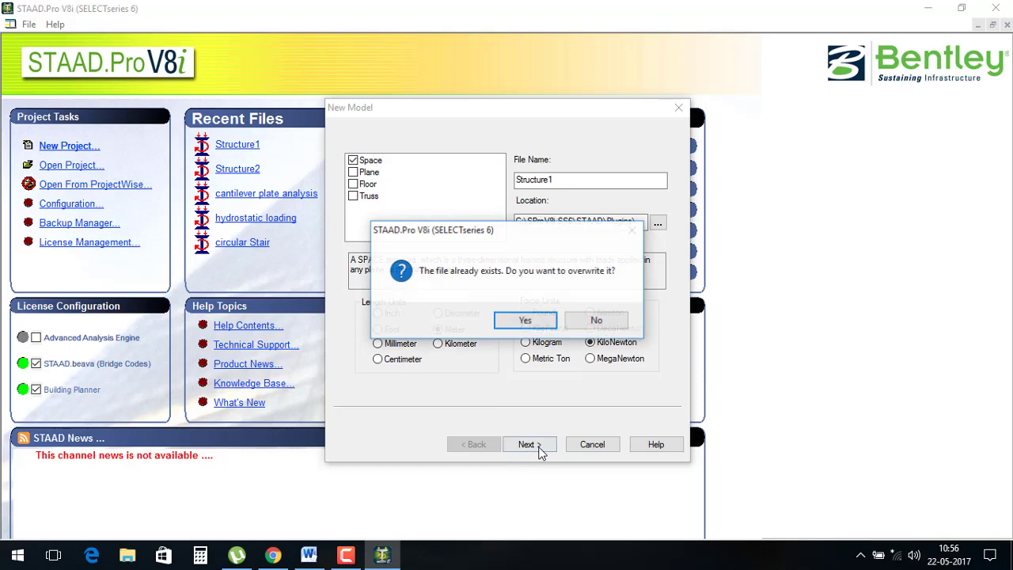
click(595, 321)
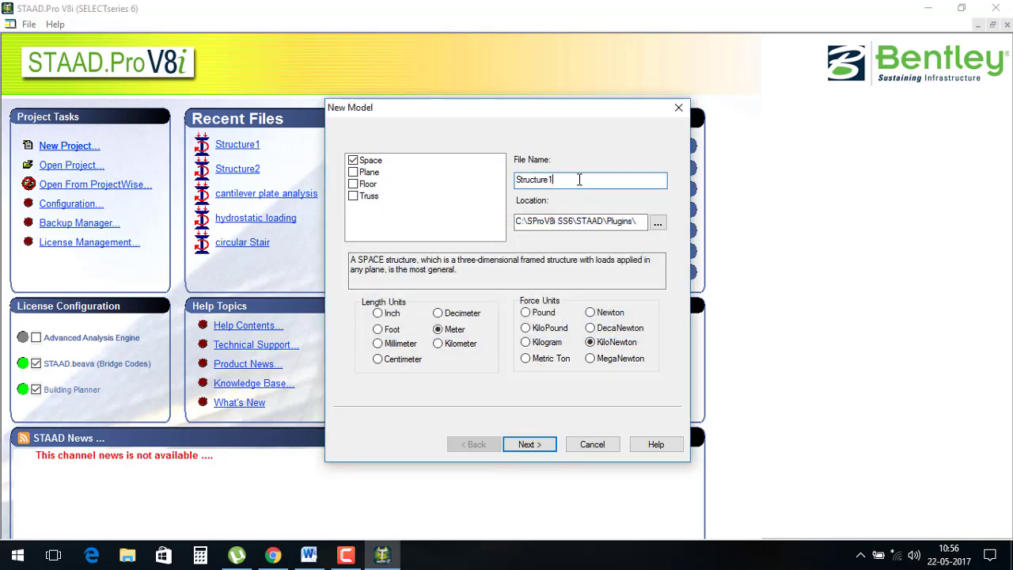
click(591, 179)
text(1)
click(529, 444)
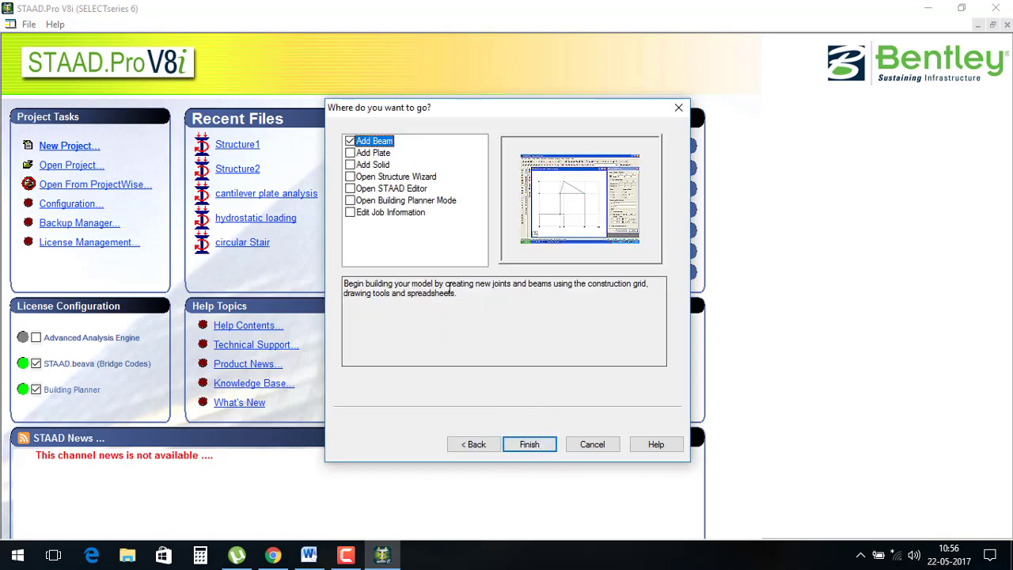
click(366, 190)
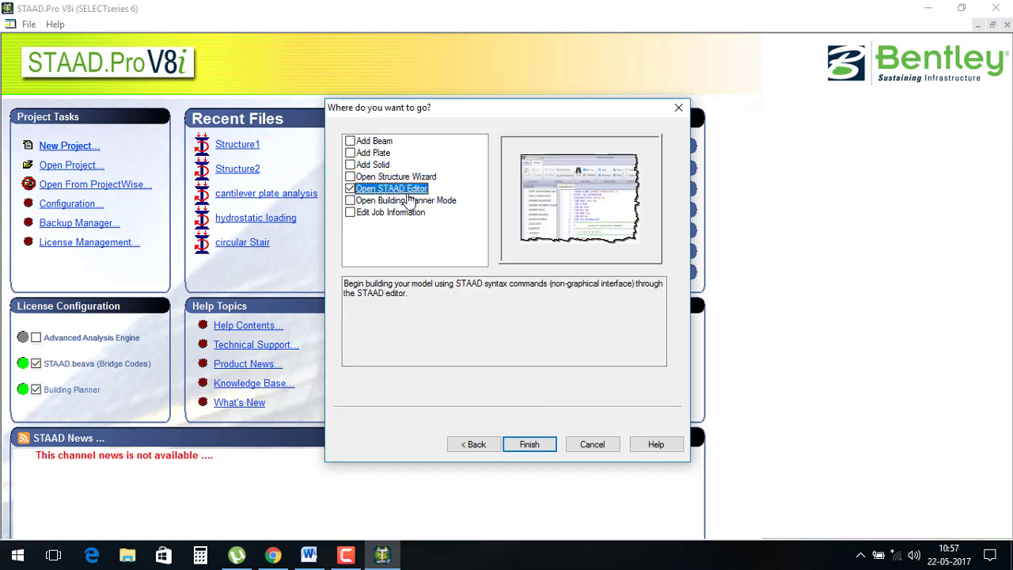
click(531, 441)
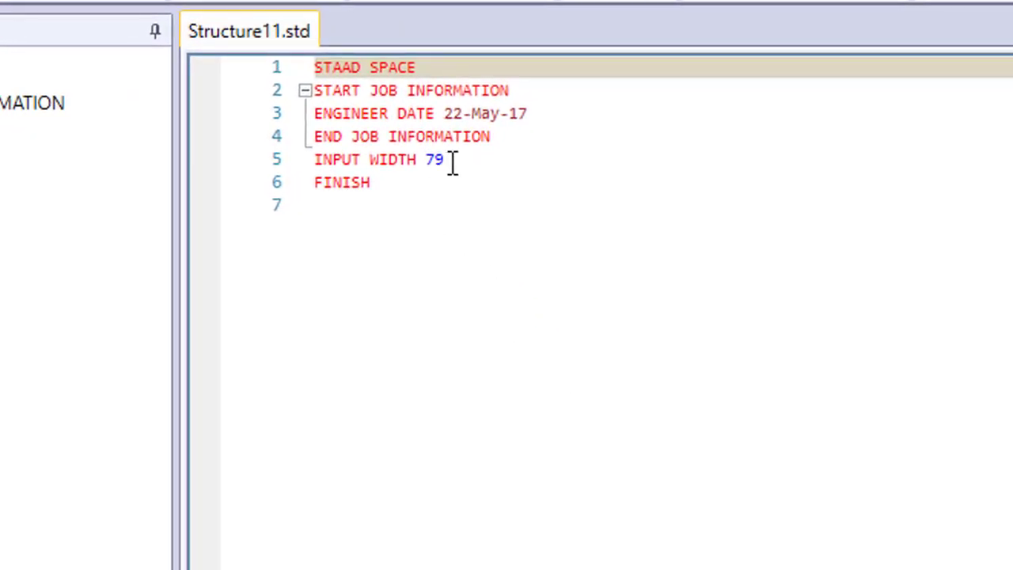
Insert a JOINT COORDINATES block after INPUT WIDTH 79 with joint 1 at 0 0 0
click(451, 162)
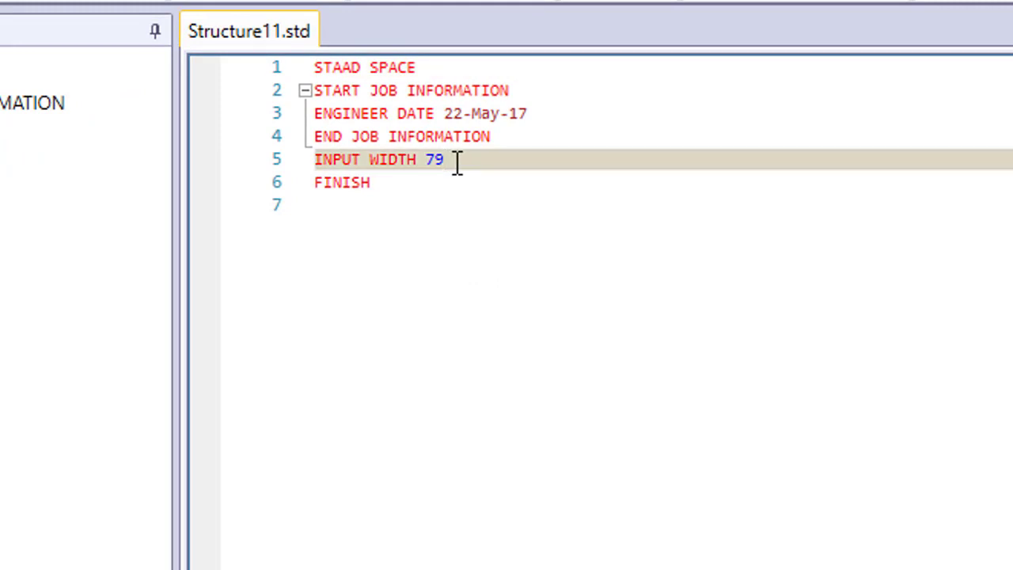
key(Return)
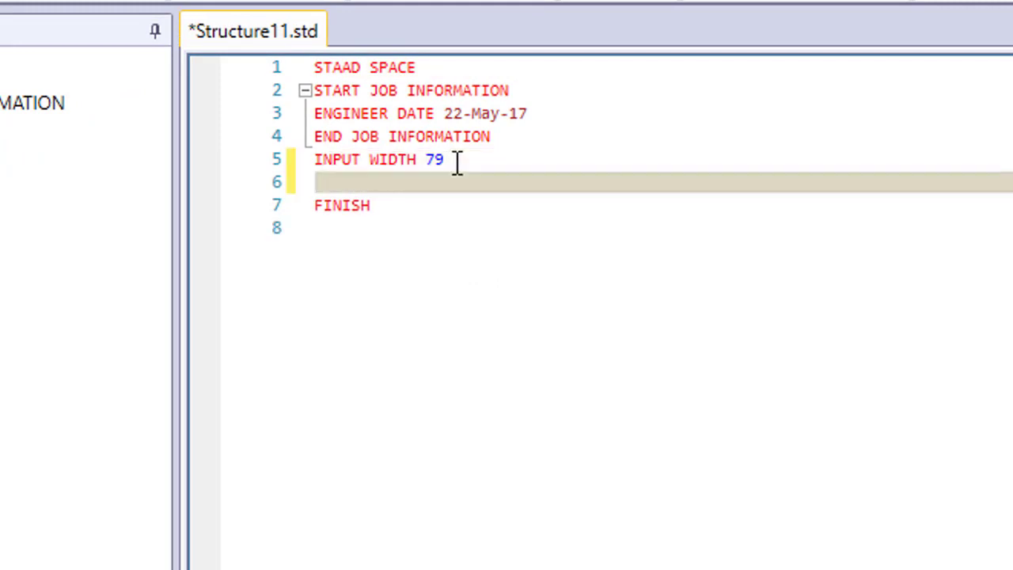
text(JOI)
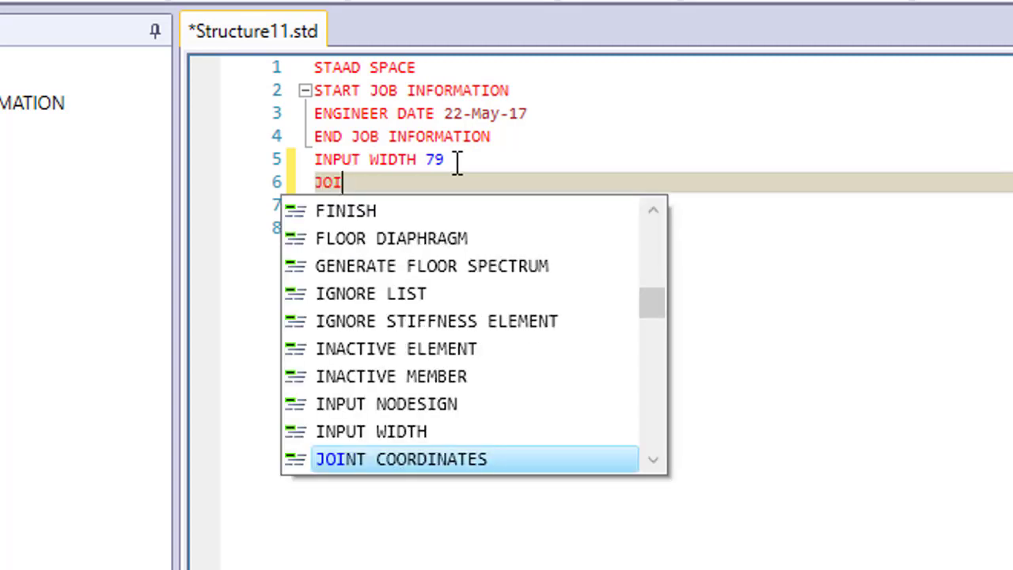
text(NT )
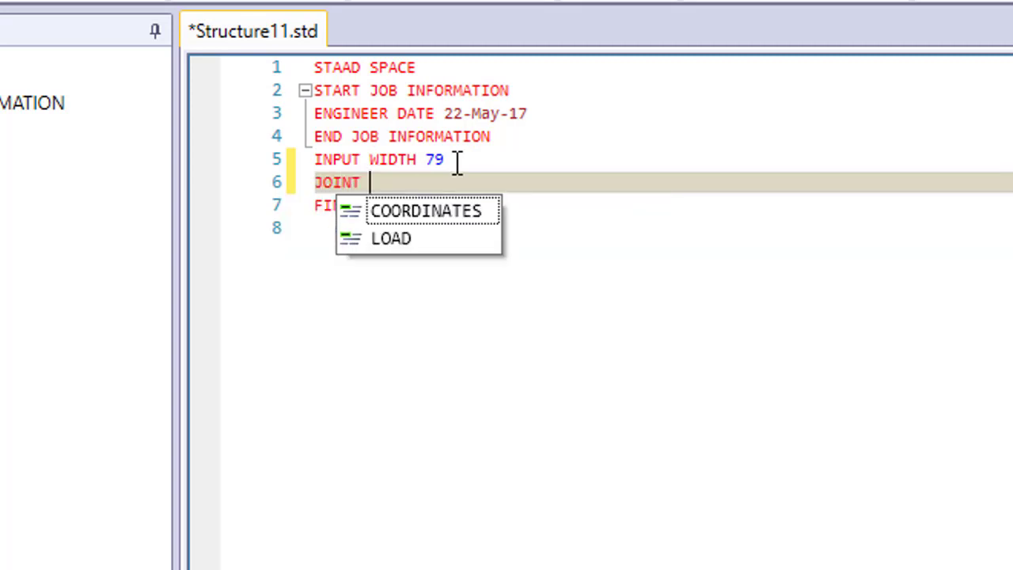
text(COO)
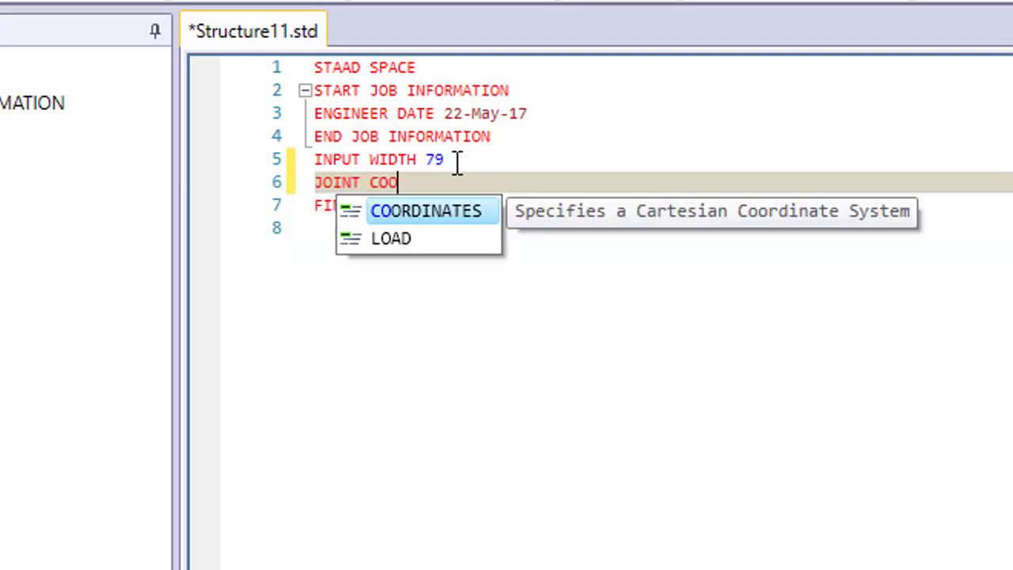
text(RDINAT)
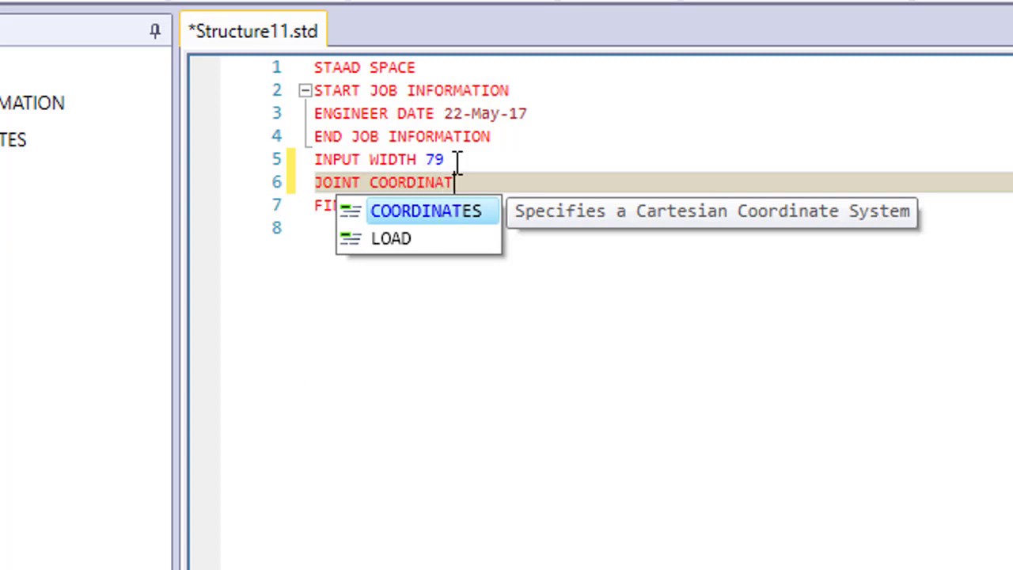
text(E)
key(Return)
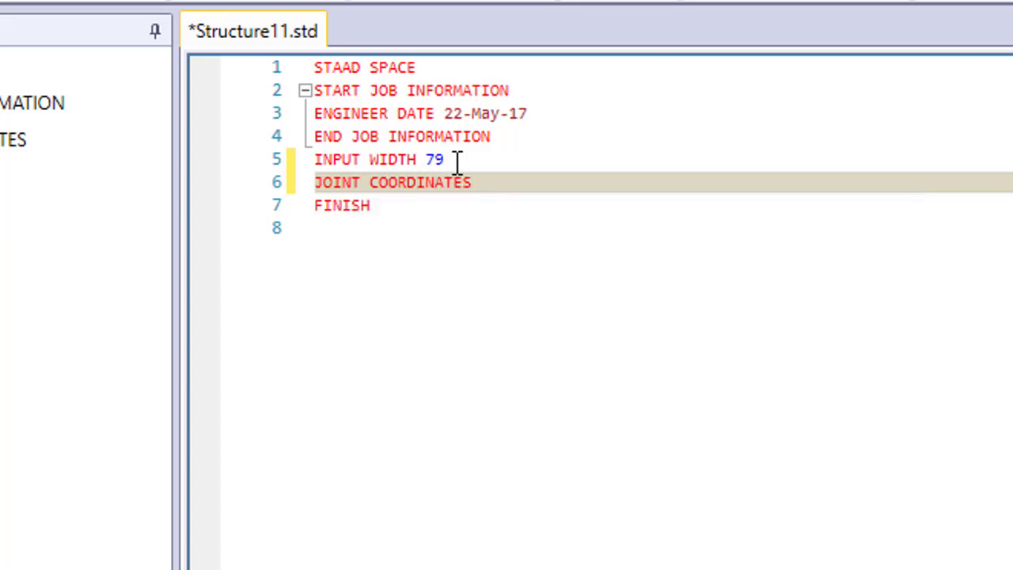
key(Return)
text(1 0)
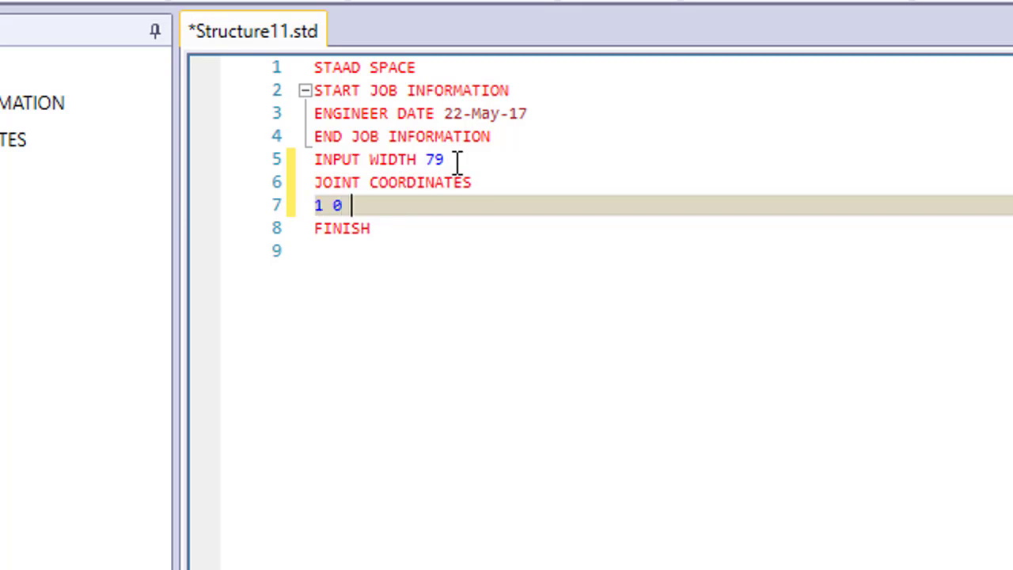
text( 0 0)
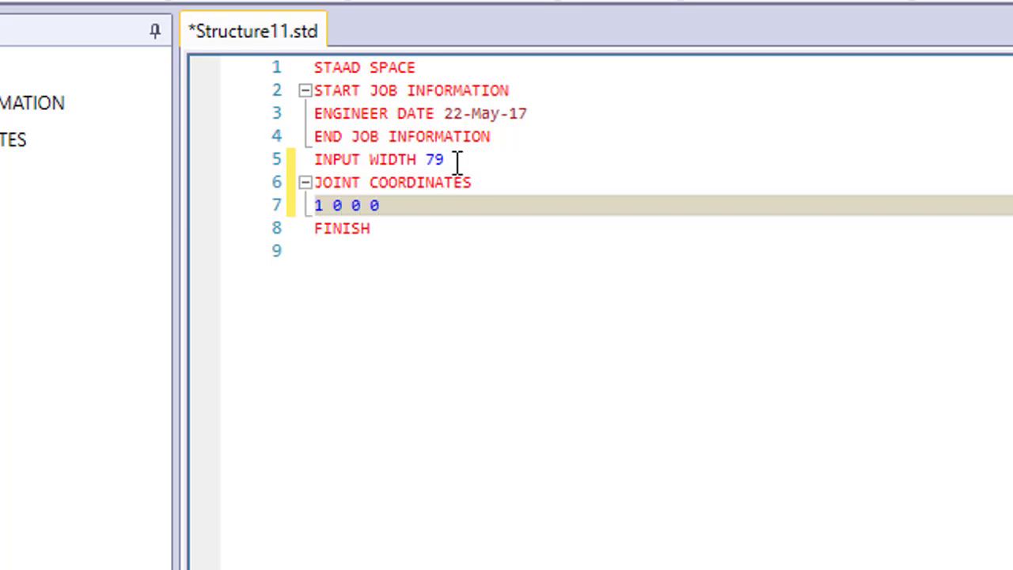
key(Return)
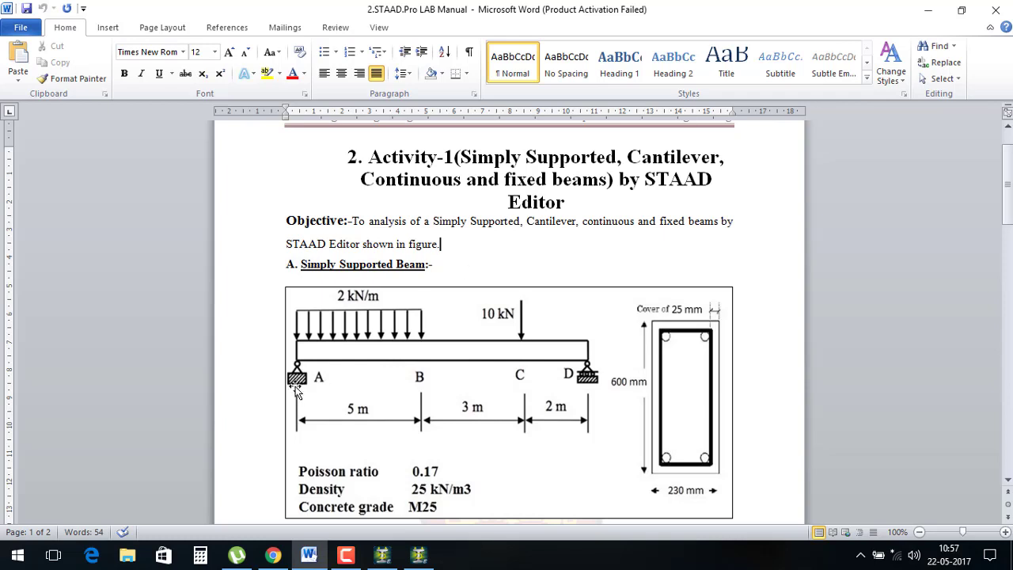
Check the 10 m span on the beam figure, enter joint 2 as 2 10 0 0, then return to the figure
click(292, 369)
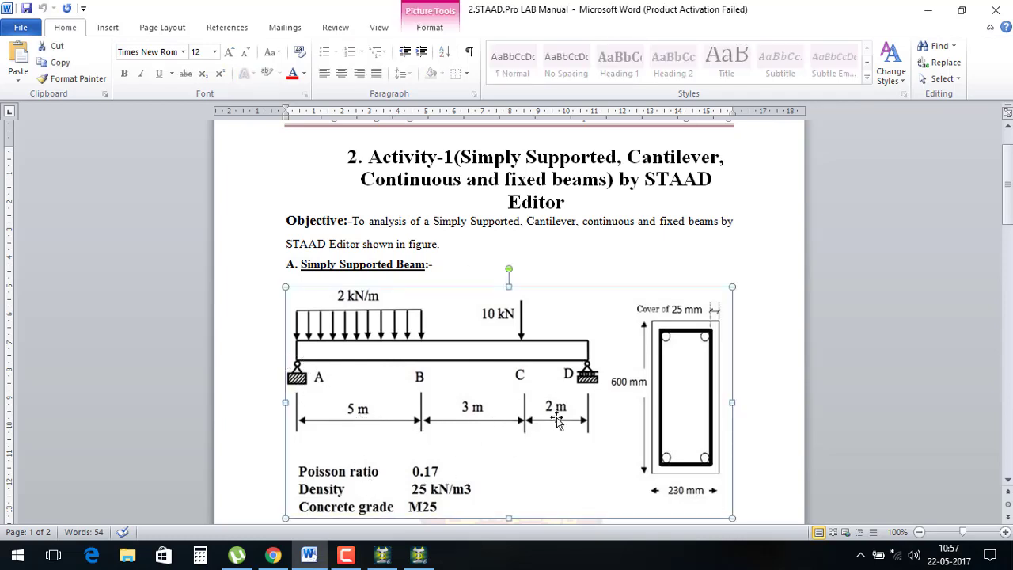
click(419, 555)
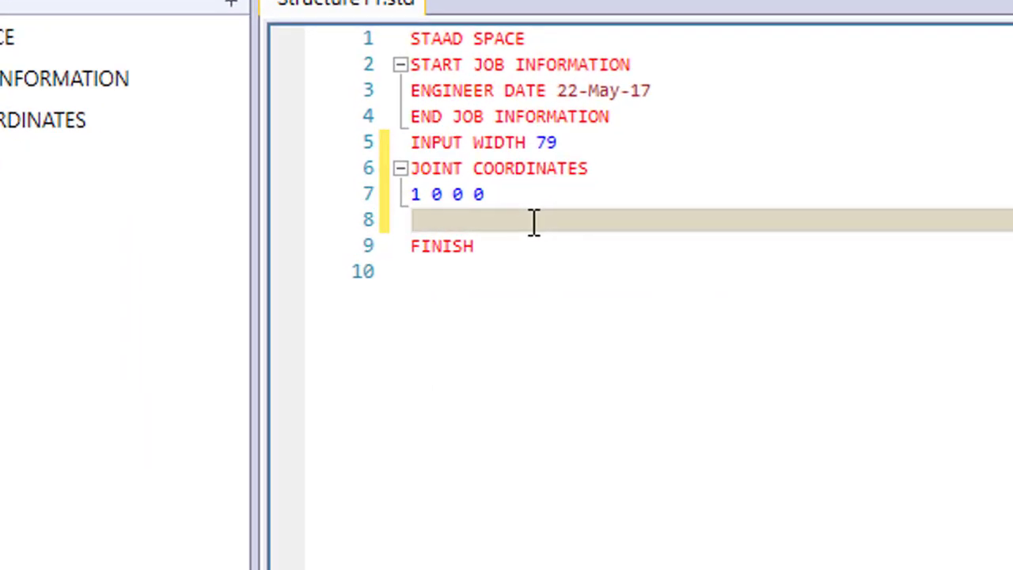
text(2 )
text(10 0 )
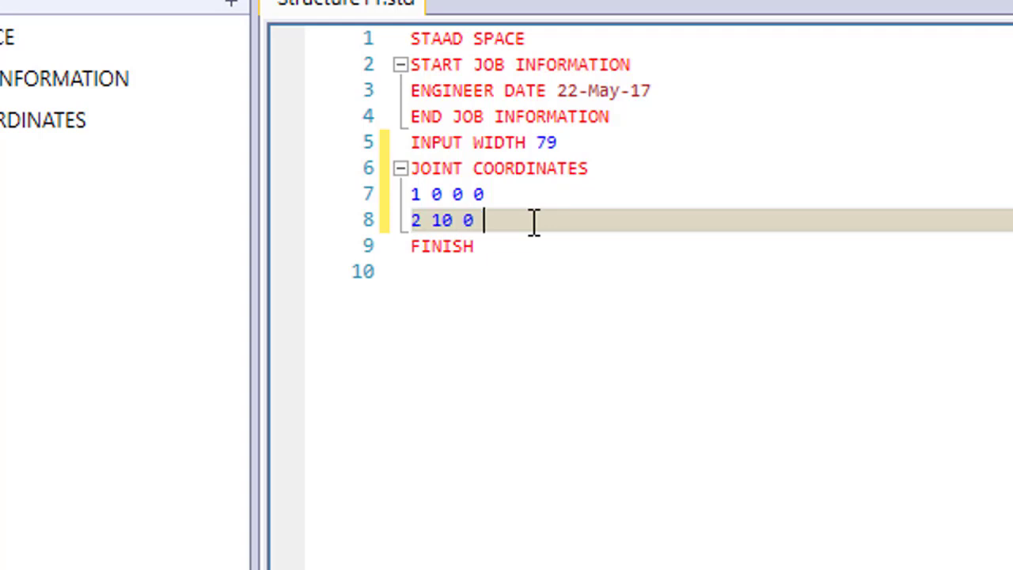
text(0)
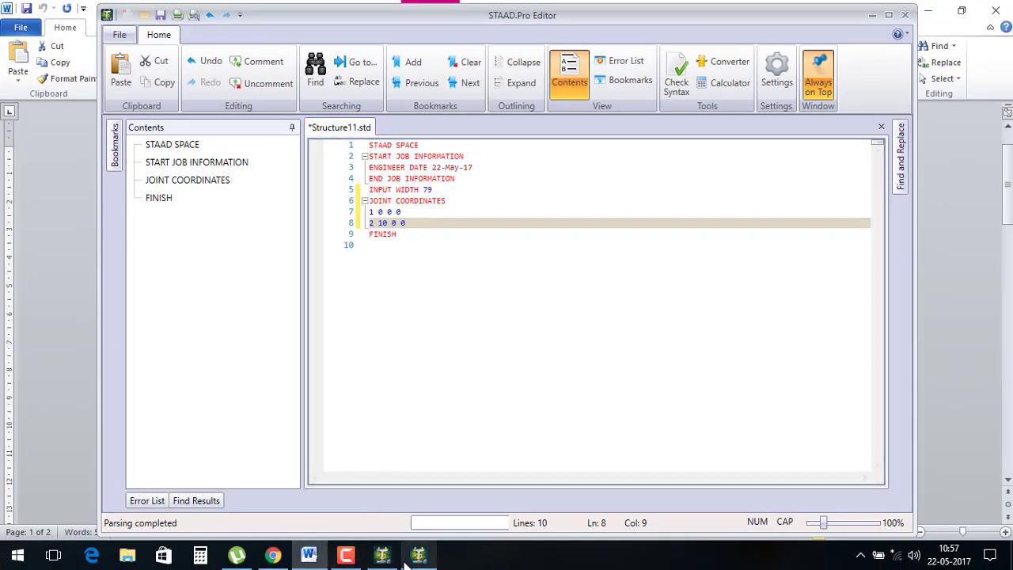
click(419, 555)
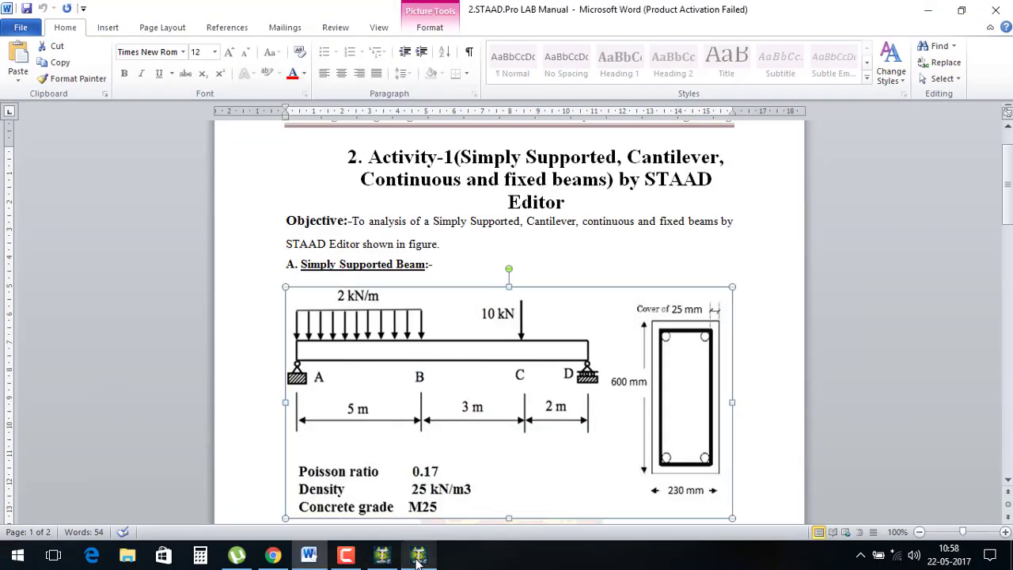
click(781, 256)
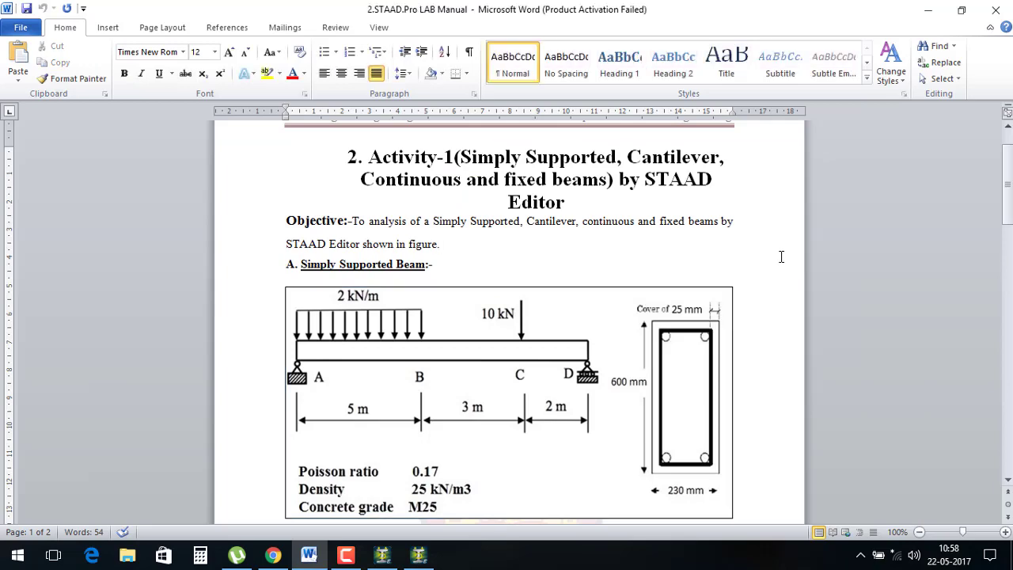
Open Paint and paste the captured beam figure onto the canvas
key(super)
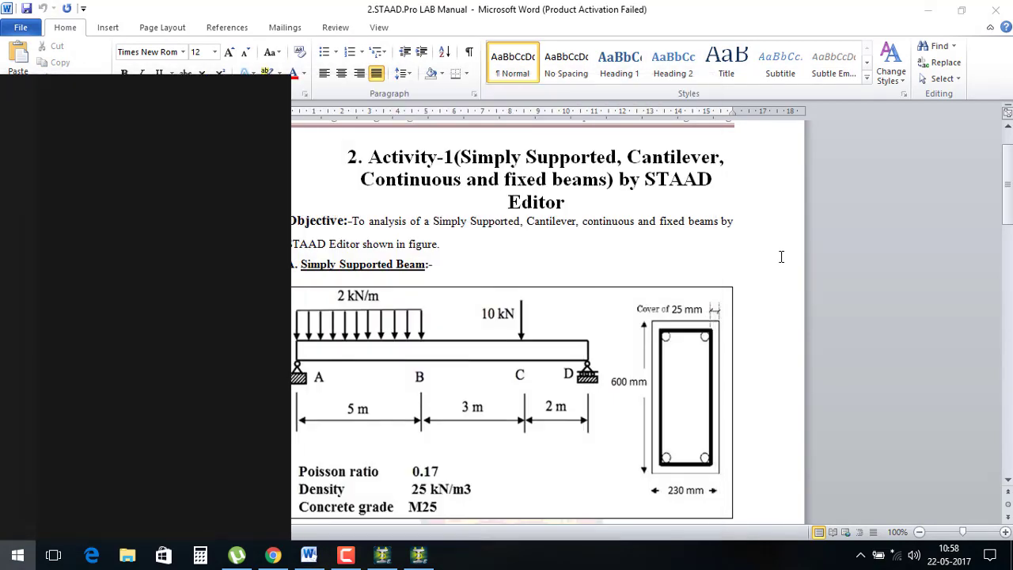
text(PAINT)
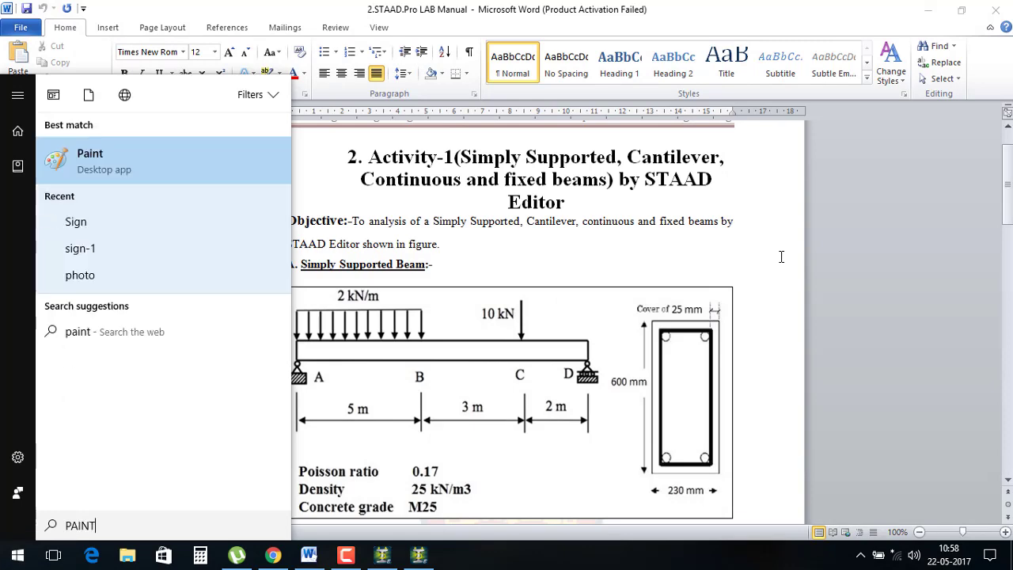
key(Return)
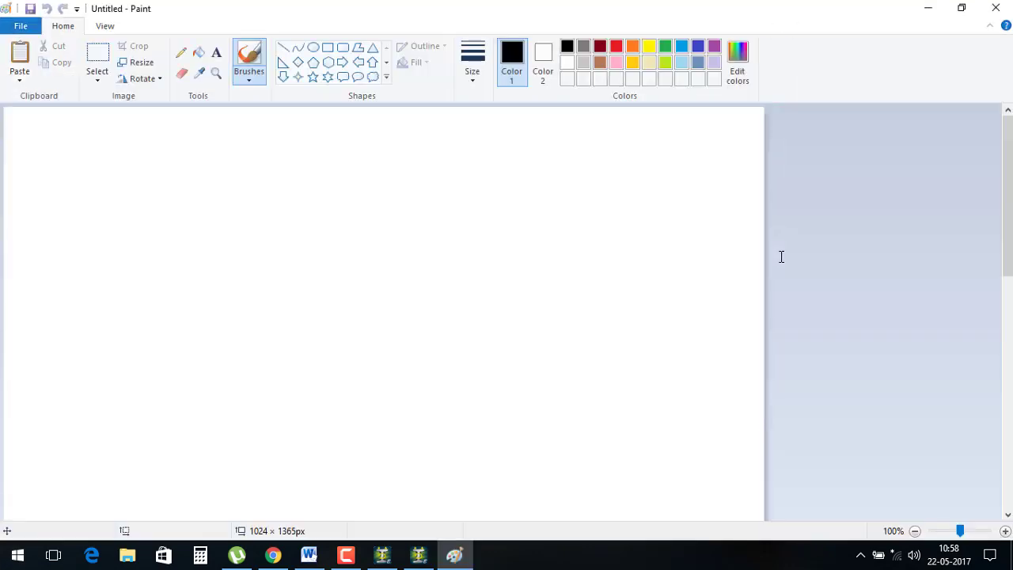
key(ctrl+v)
scroll(757, 265, down, 3)
scroll(639, 326, down, 3)
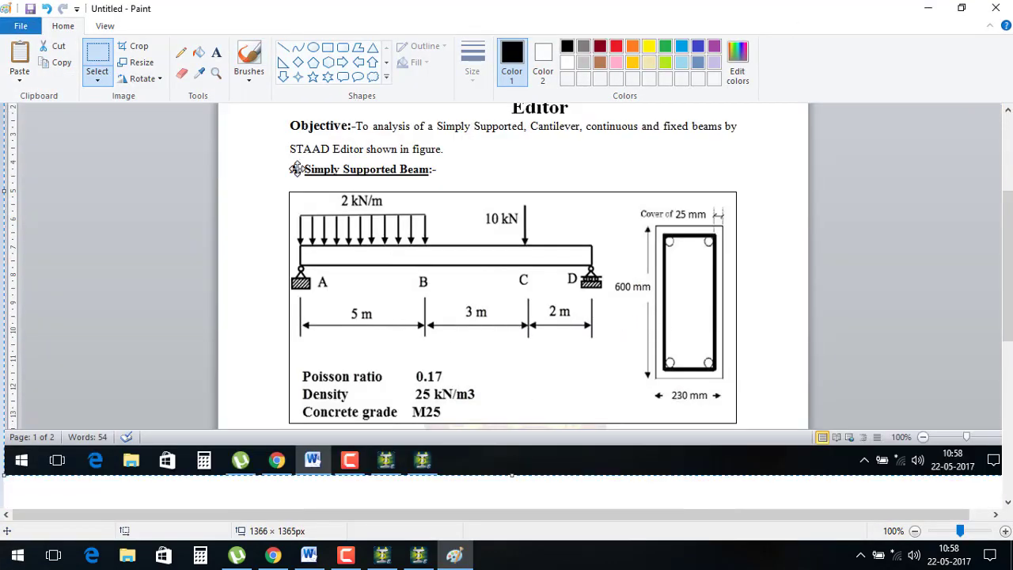
In red, mark the axes and 0 0 0 at support A, the 10m span, and joint 2's coordinates
click(249, 57)
click(614, 47)
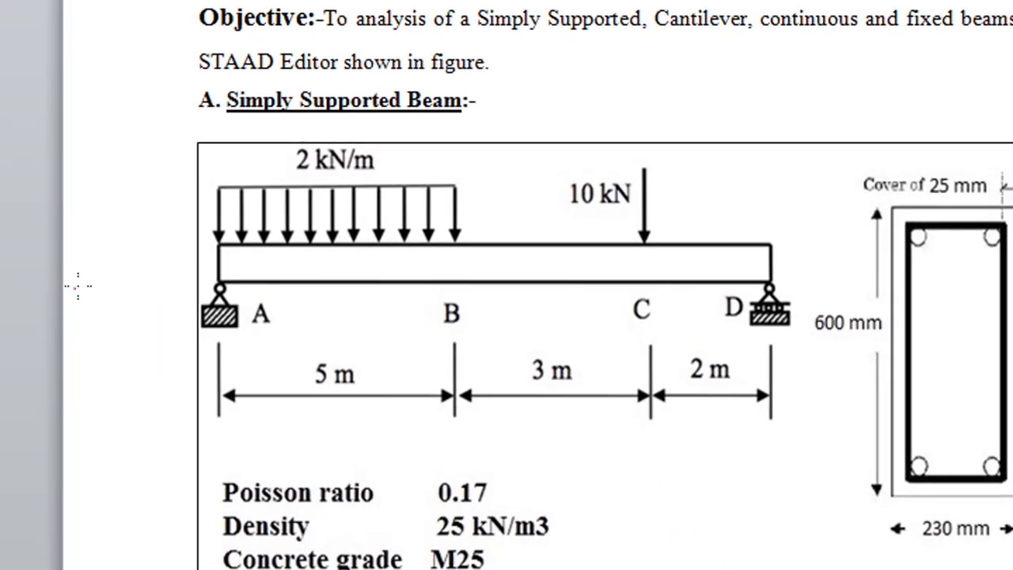
mouse_move(74, 287)
mouse_down()
mouse_move(79, 301)
mouse_move(131, 294)
mouse_move(125, 312)
mouse_up()
drag(142, 271, 181, 279)
drag(151, 231, 224, 289)
mouse_move(94, 356)
mouse_down()
mouse_move(139, 366)
mouse_move(196, 342)
mouse_up()
mouse_move(341, 423)
mouse_down()
mouse_move(402, 418)
mouse_move(429, 434)
mouse_move(774, 428)
mouse_up()
drag(709, 175, 683, 233)
mouse_move(725, 195)
mouse_down()
mouse_move(725, 229)
mouse_move(758, 212)
mouse_move(779, 228)
mouse_move(799, 218)
mouse_move(837, 231)
mouse_move(862, 258)
mouse_up()
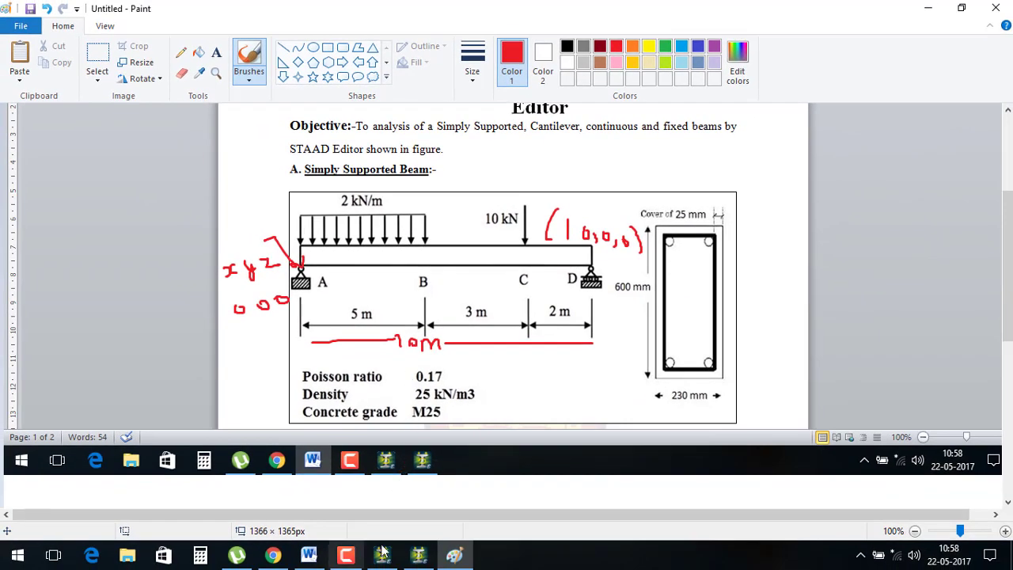
Add a new line in the STAAD input, then label the beam ends as nodes 1 and 2 in green
click(418, 554)
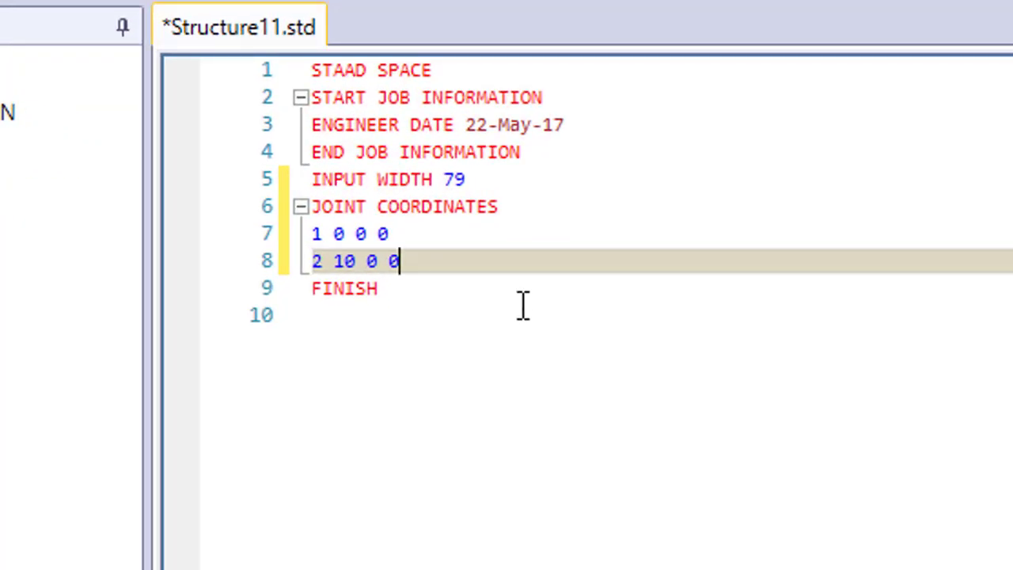
key(Return)
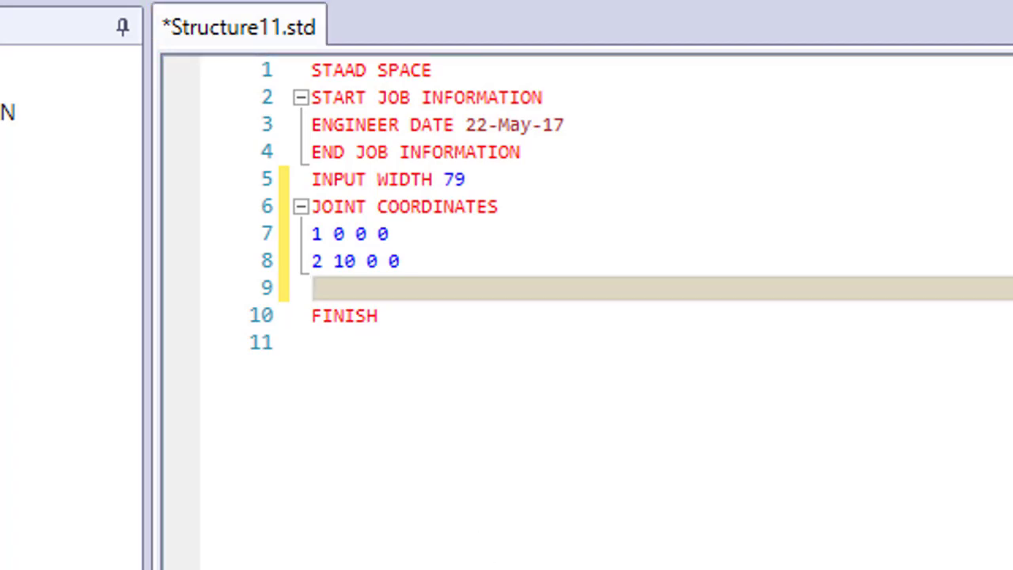
key(alt+Tab)
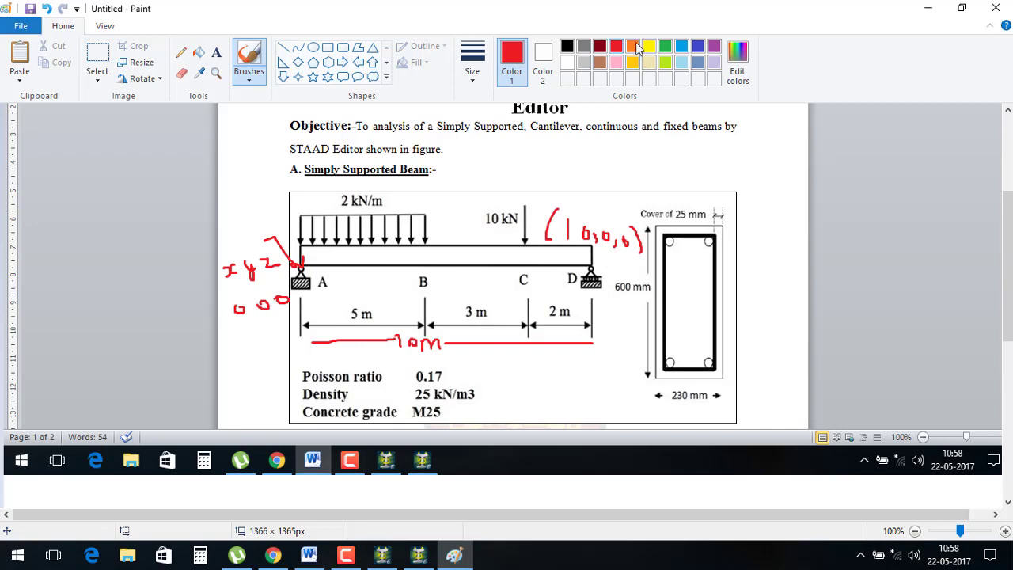
click(665, 45)
drag(271, 214, 299, 217)
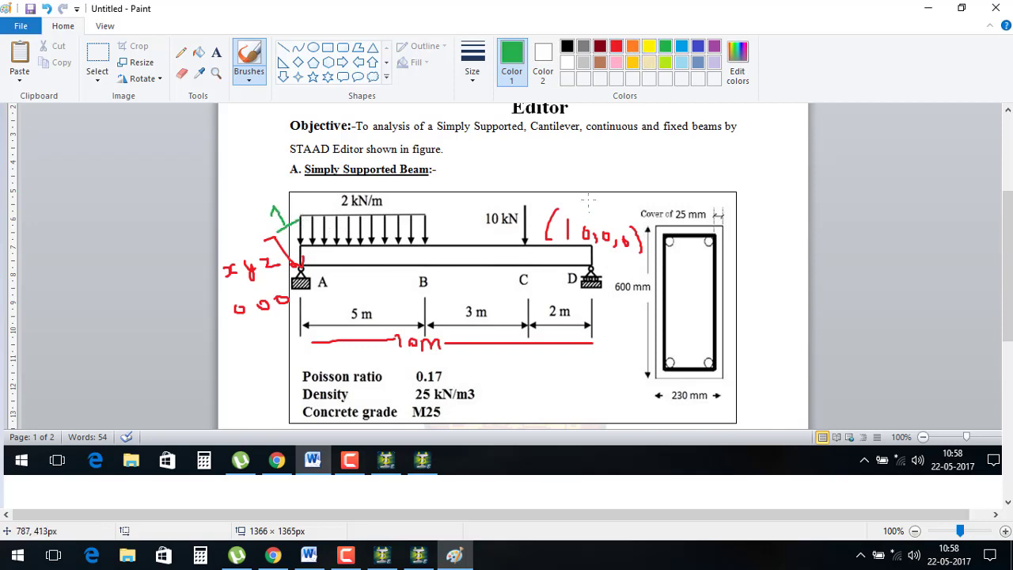
mouse_move(586, 201)
mouse_down()
mouse_move(591, 218)
mouse_move(617, 215)
mouse_up()
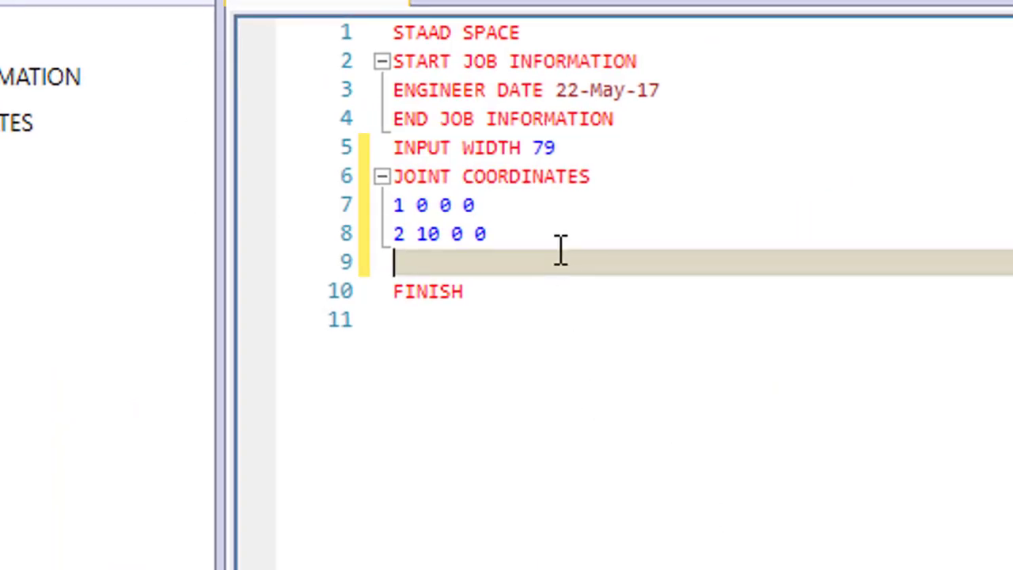
Add MEMBER INCIDENCES defining member 1 from joint 1 to joint 2, then begin DEFINE MATERIAL
text(MEMBER )
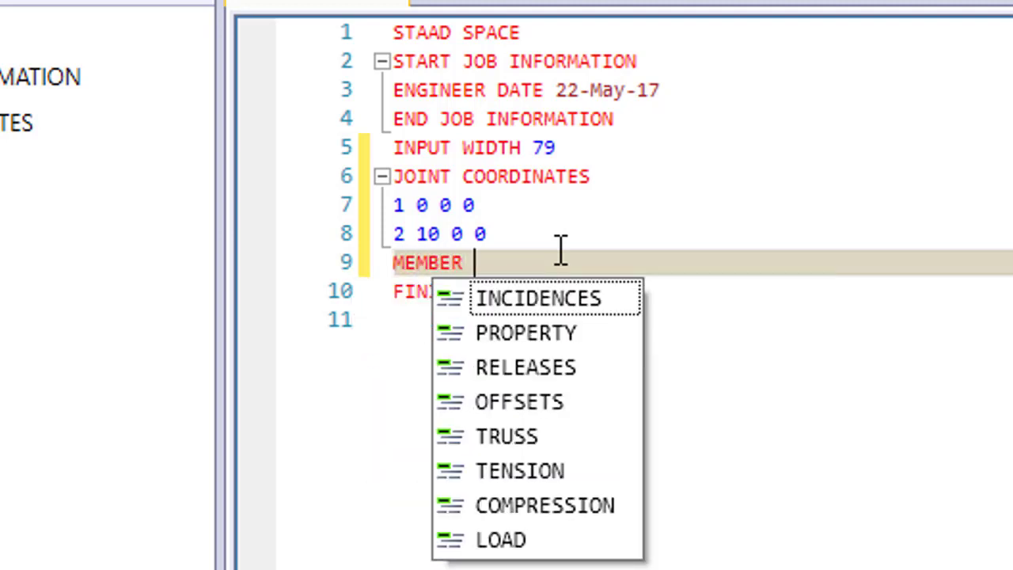
text(INCIDEN)
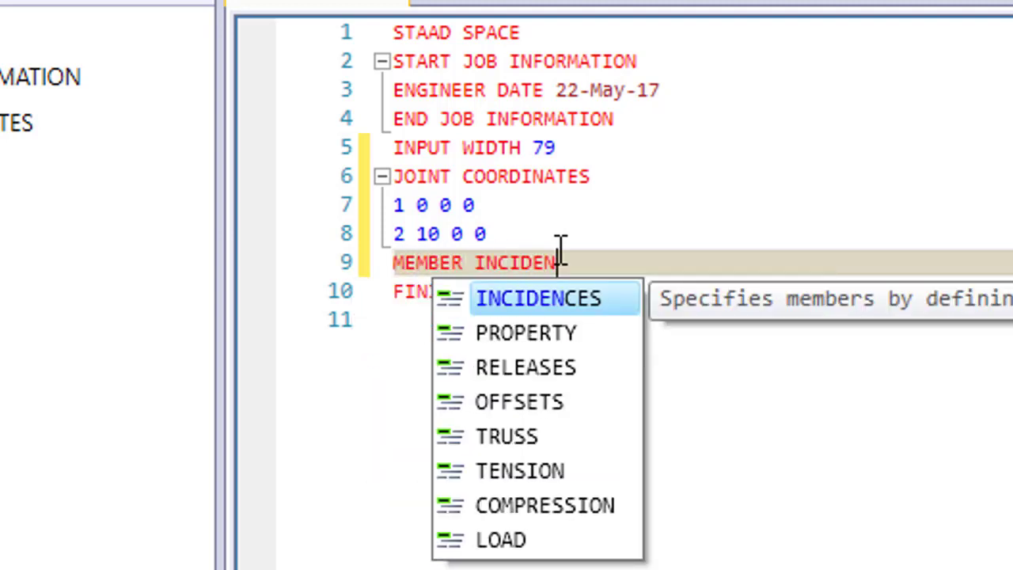
text(CES)
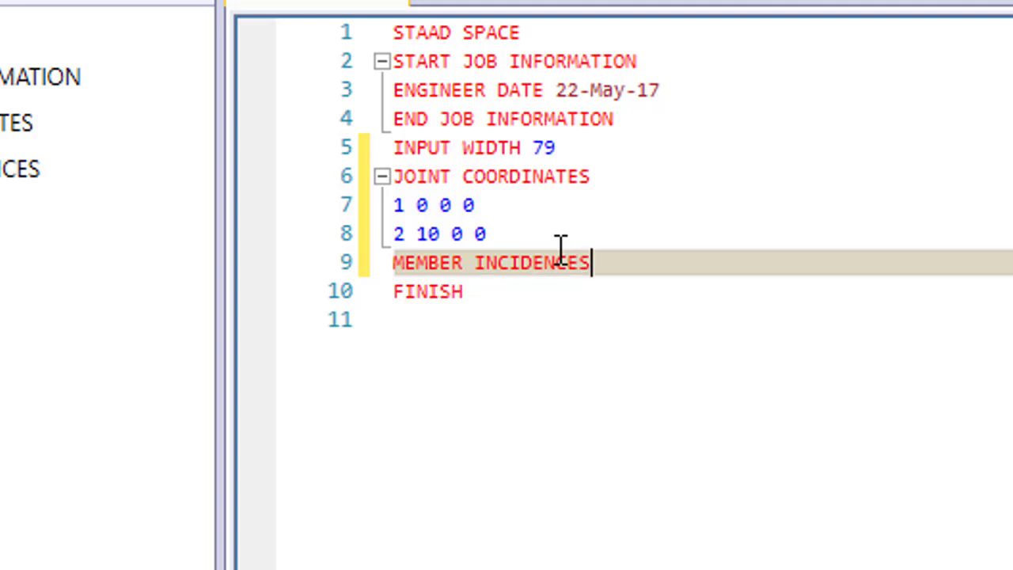
text(1 1)
key(BackSpace)
key(BackSpace)
key(BackSpace)
key(Return)
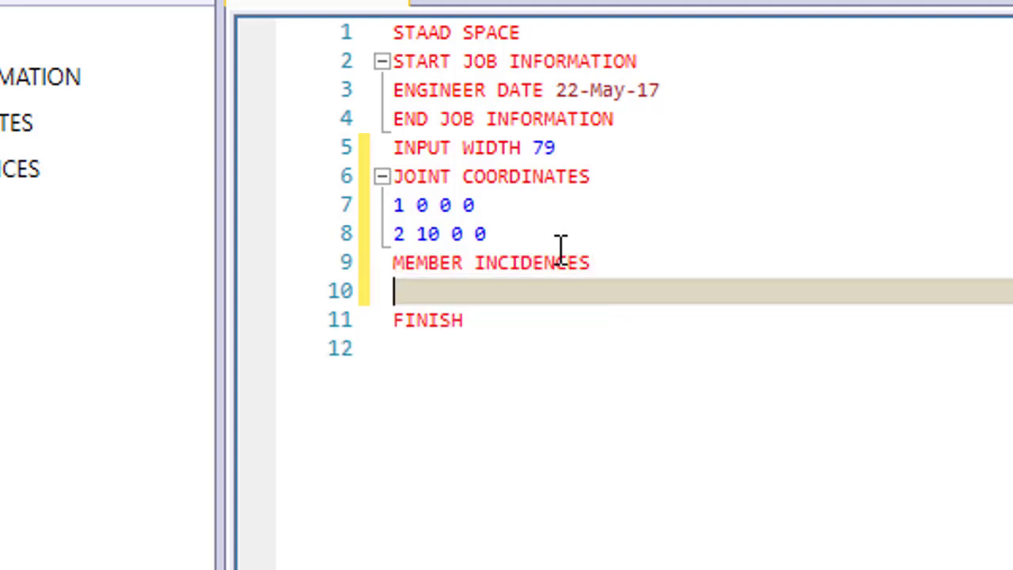
text(1 )
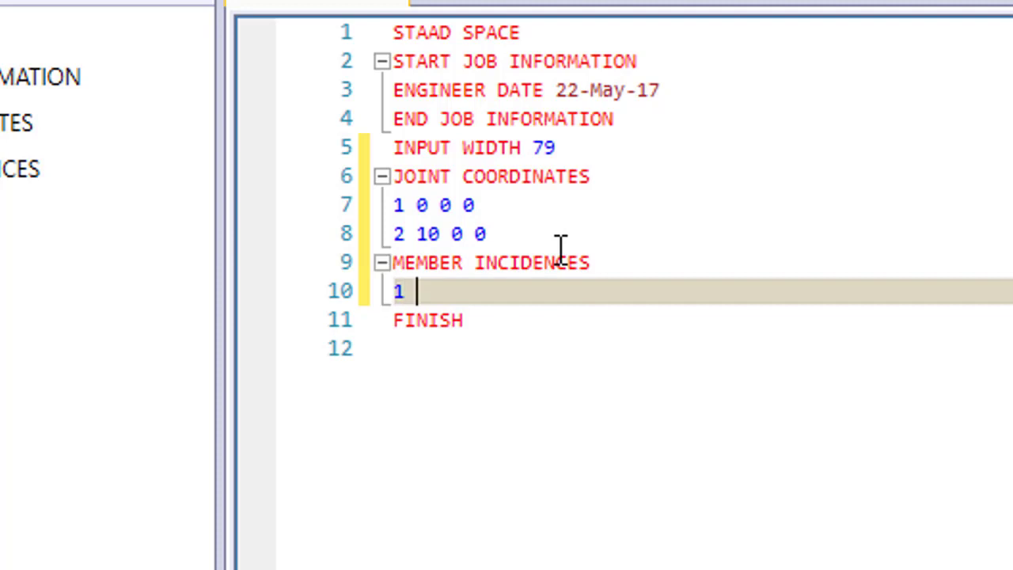
text(1 )
text(2)
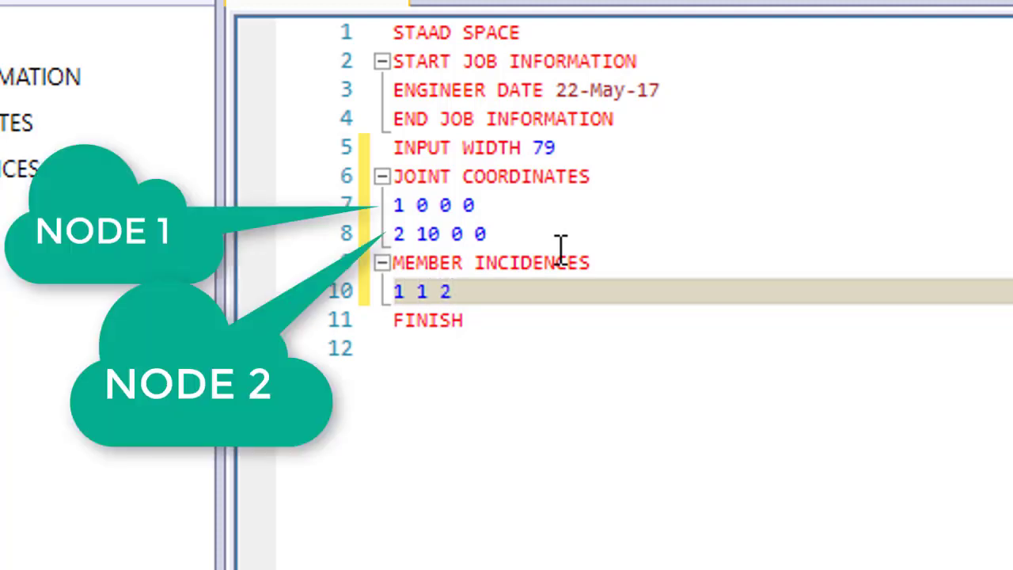
key(Return)
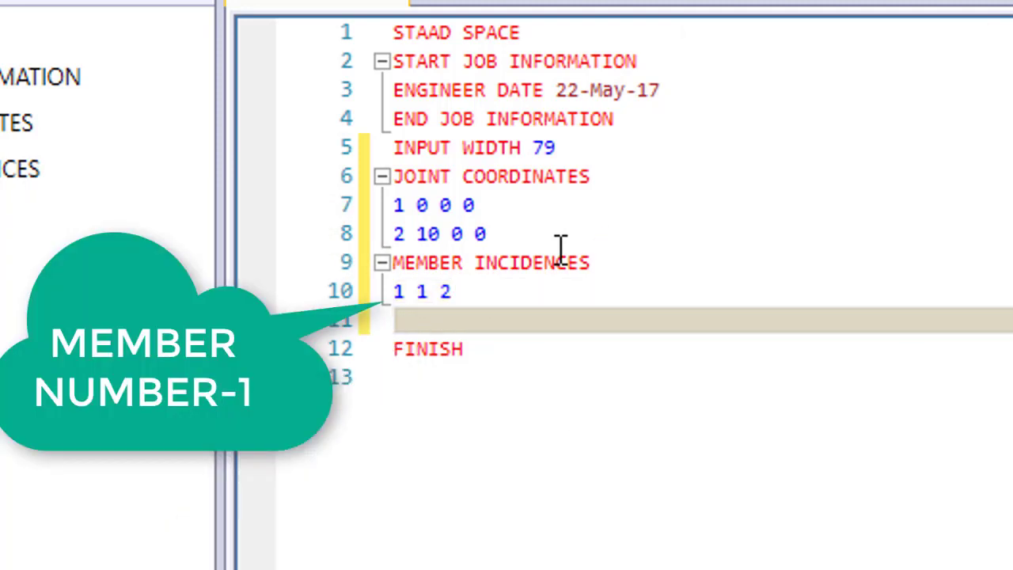
text(DEFINE )
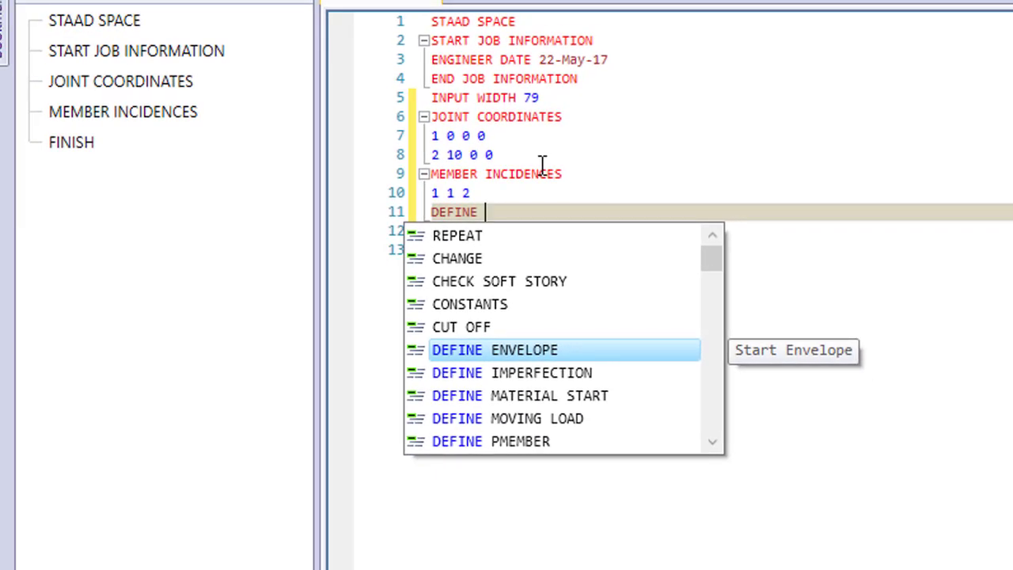
text(MATERIAL START)
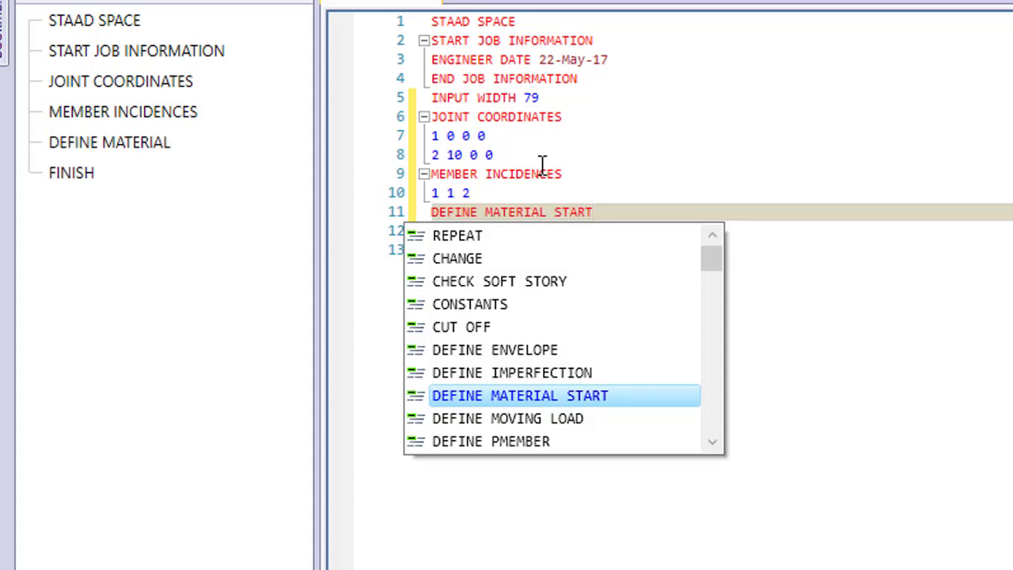
Complete DEFINE MATERIAL START, declare ISOTROPIC CONCRETE, and enter E 2.1e+007
key(Return)
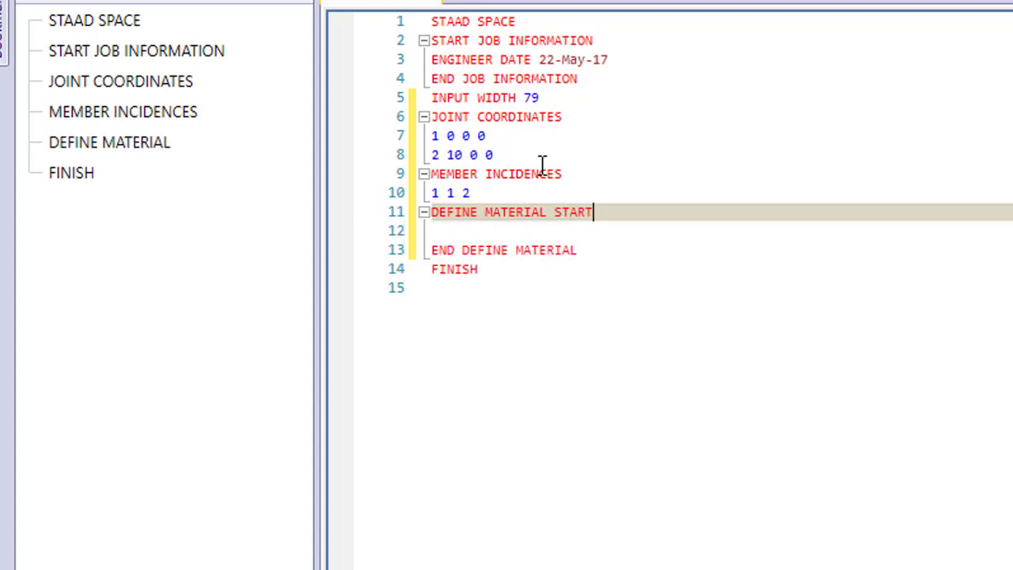
key(Return)
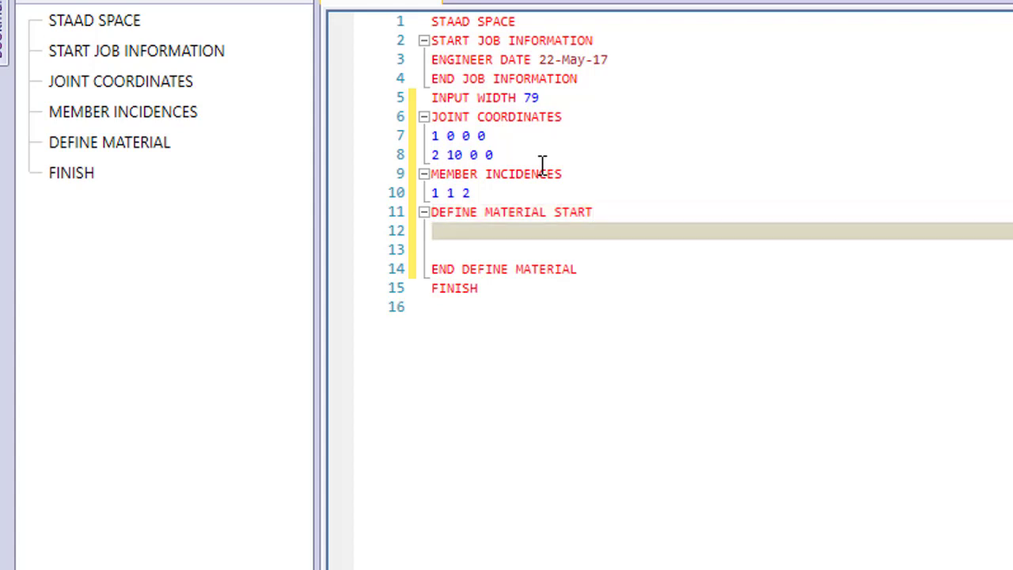
text(ISOTRO)
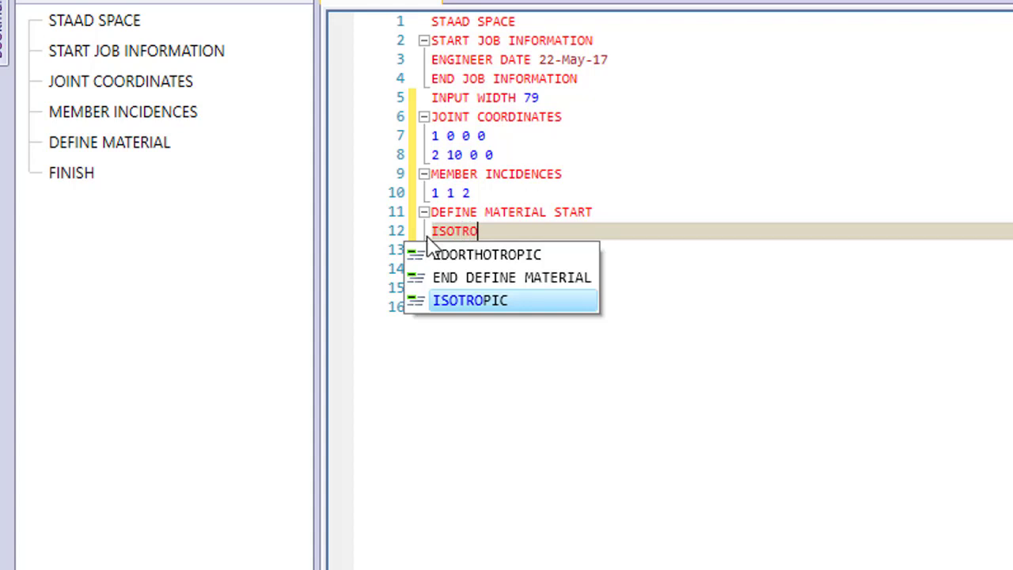
double_click(537, 304)
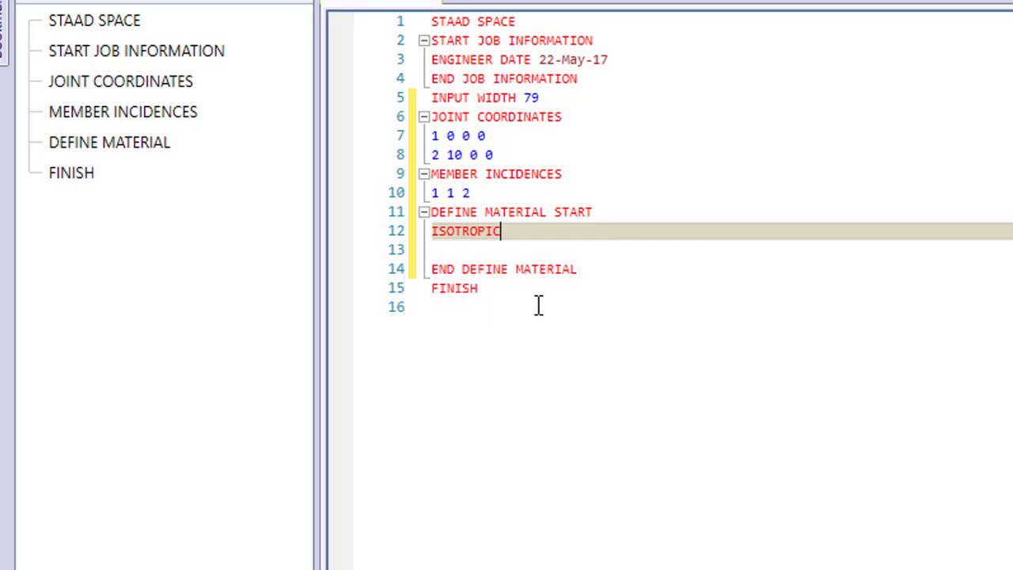
text( CONC)
text(RETE)
key(Return)
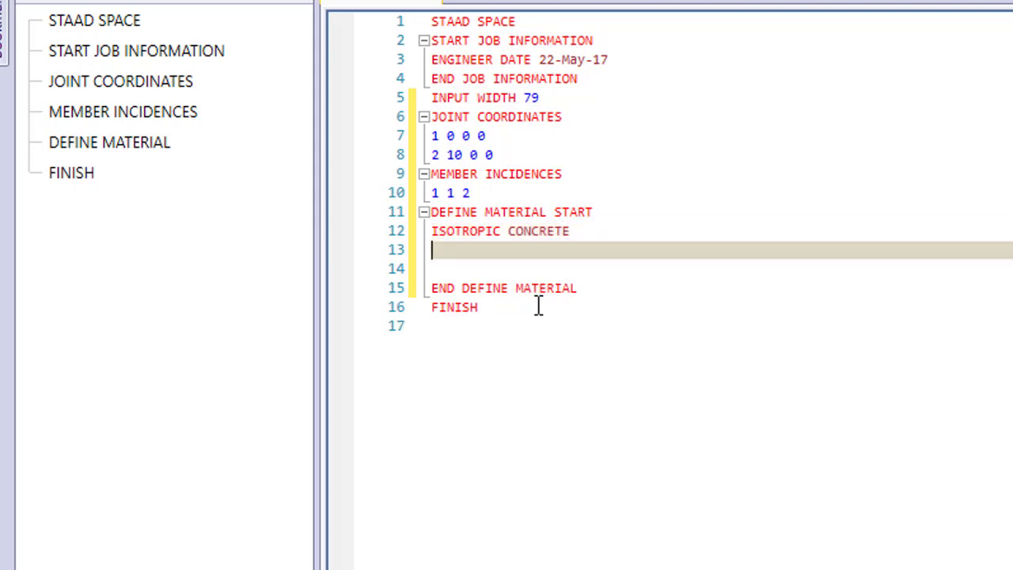
text(E )
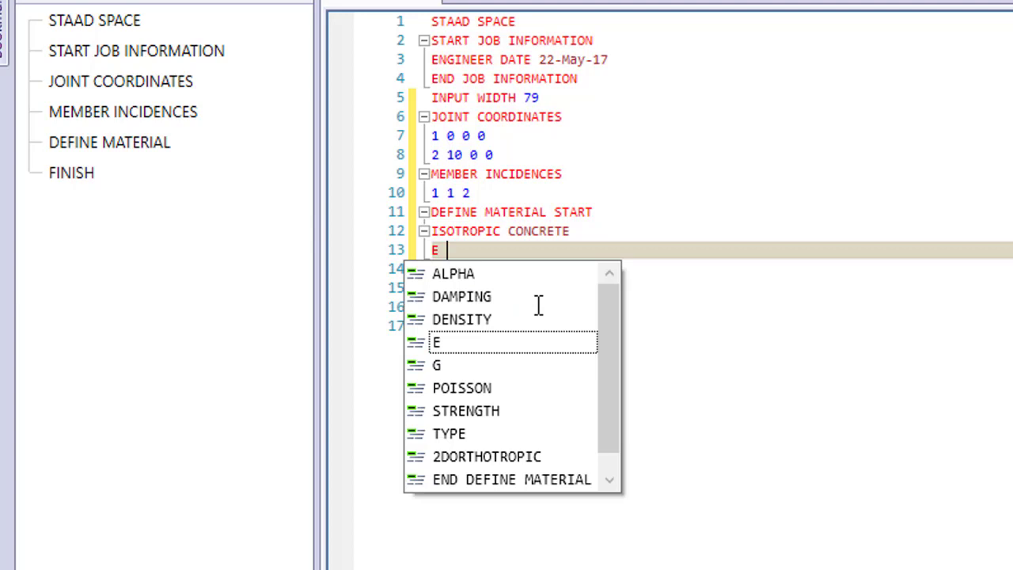
text(2.1)
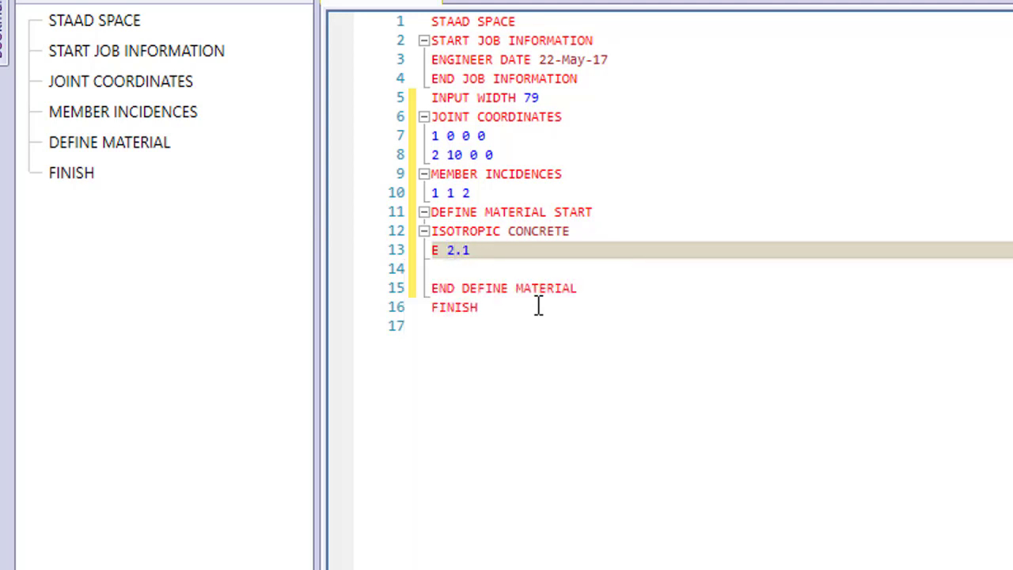
text(e)
text(+007)
Add concrete properties POISSON 0.17, DENSITY 25, ALPHA 1e-005 and DAMP 0.05 on separate lines
key(Return)
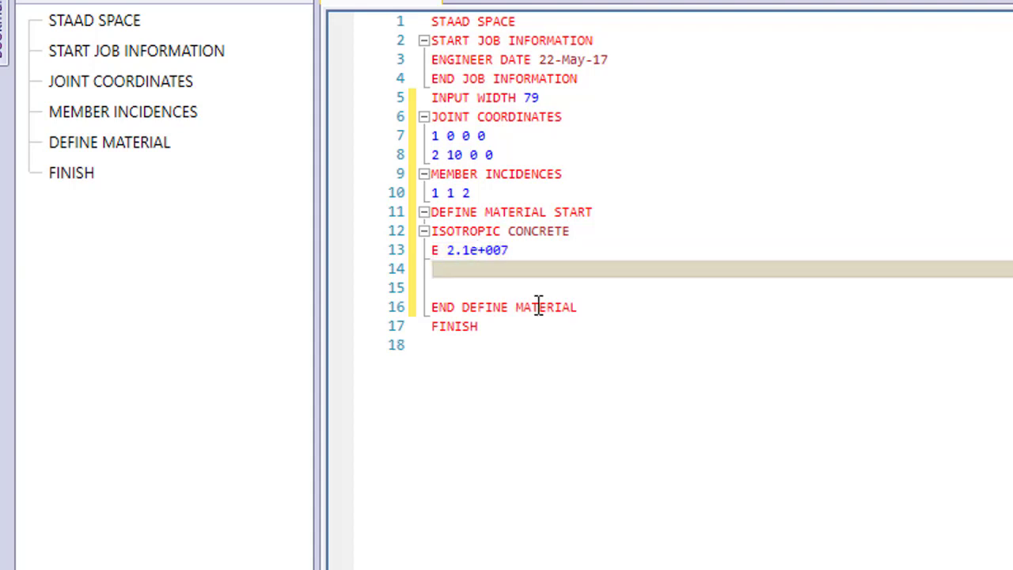
text(POISS)
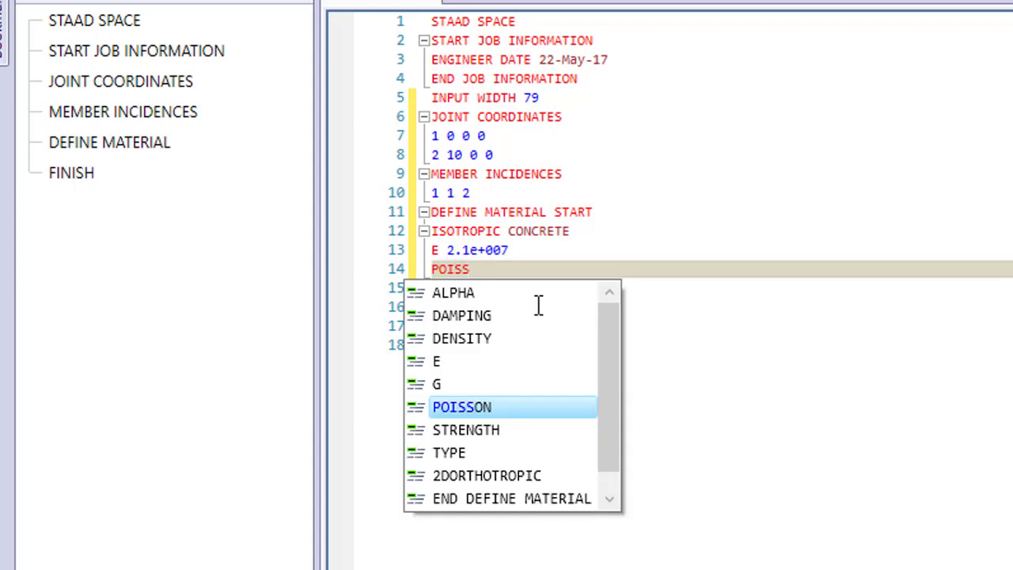
text(ON 0.)
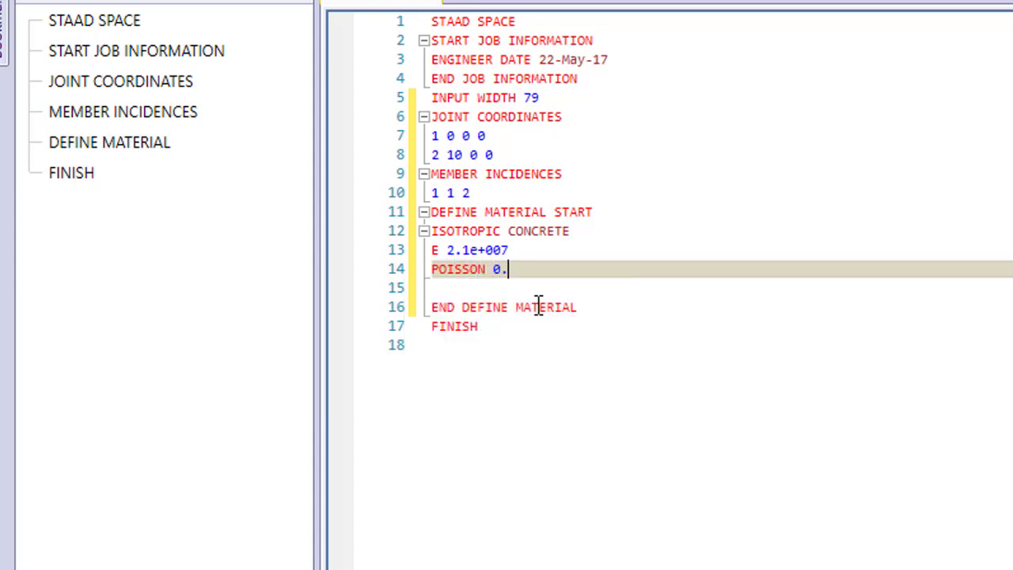
text(17)
key(Return)
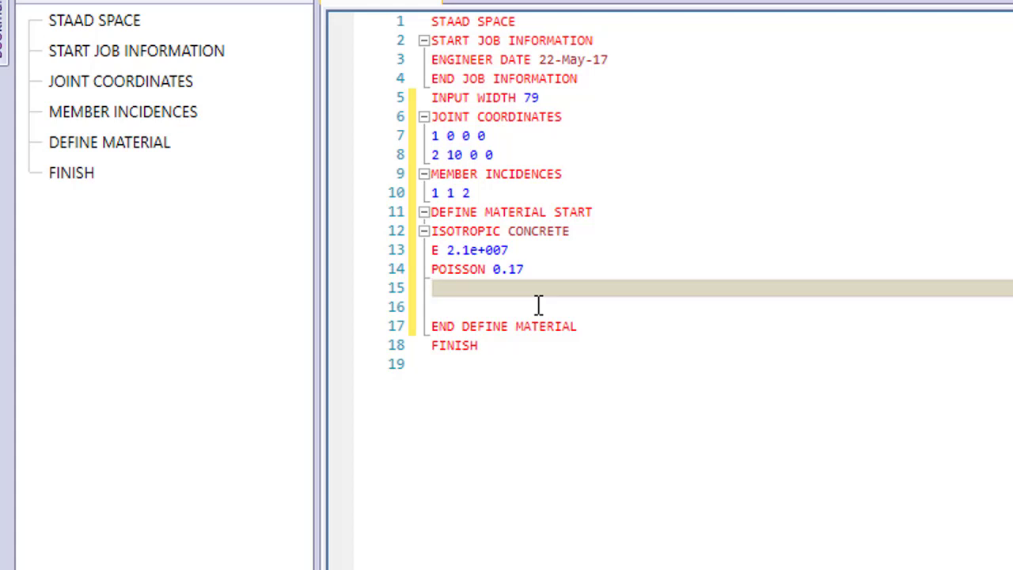
text(DEN)
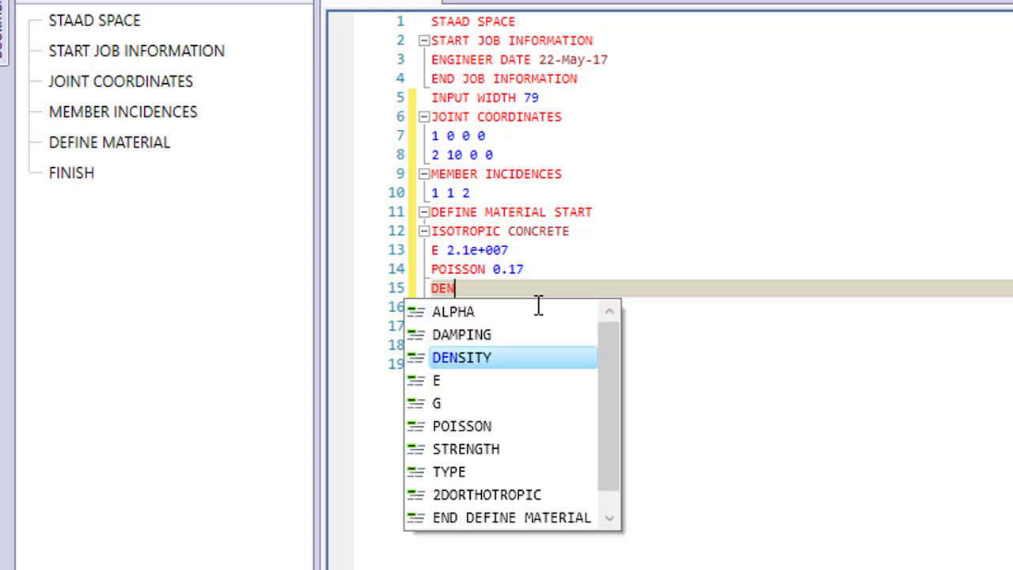
text(SITY)
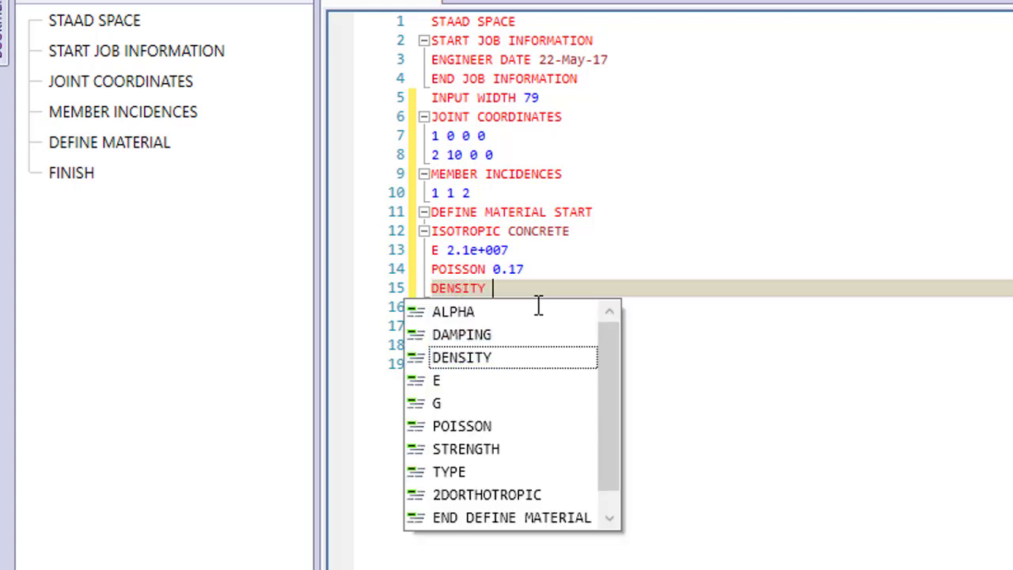
text( 25)
key(Return)
text(ALPHA)
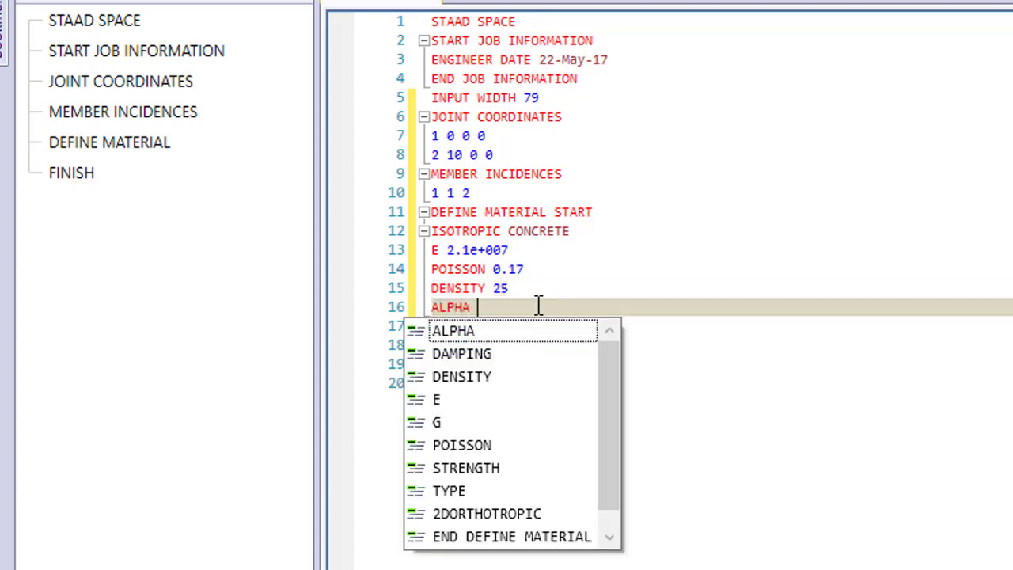
text( 1e)
text(-0)
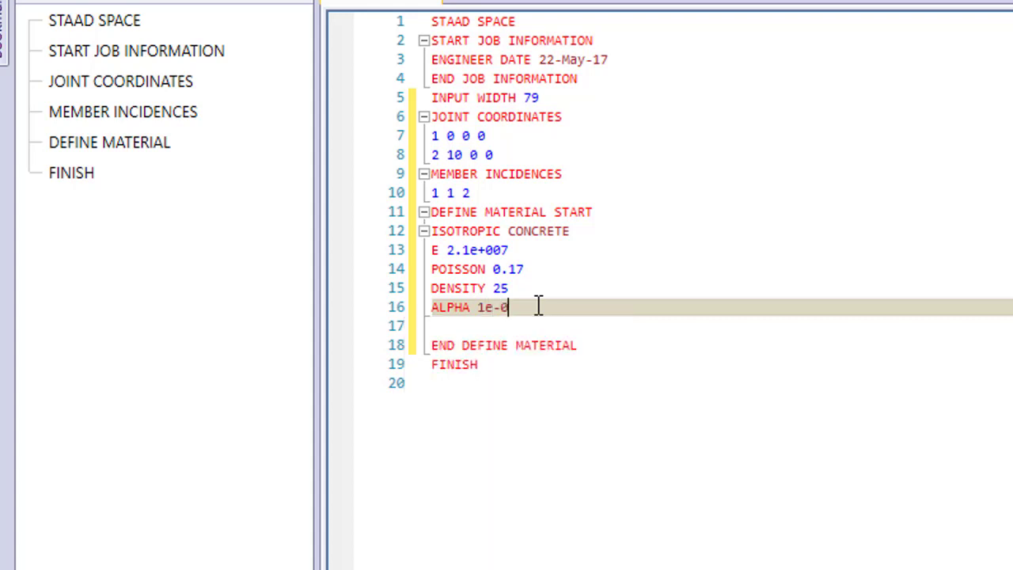
text(05)
key(Return)
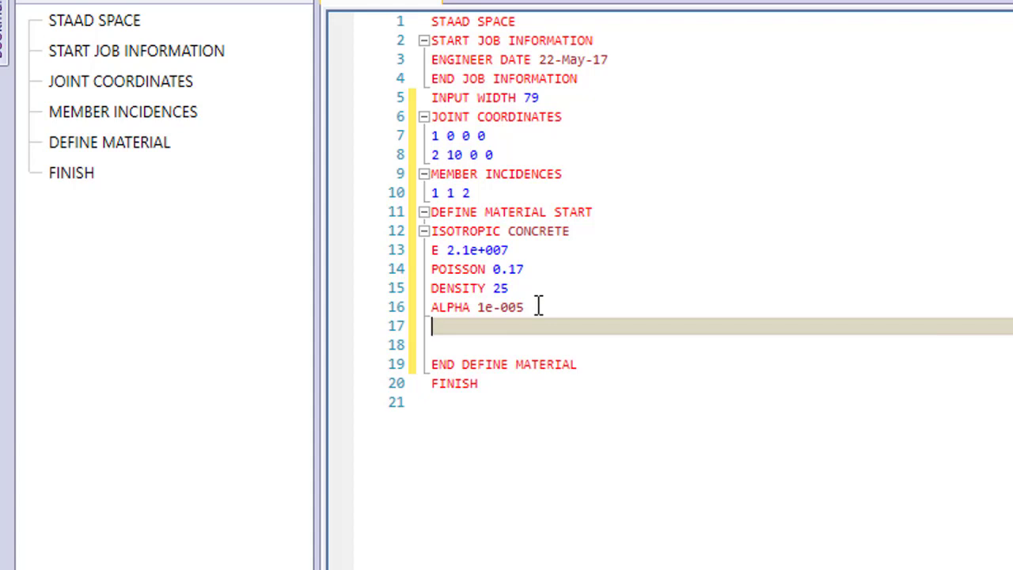
text(DAM)
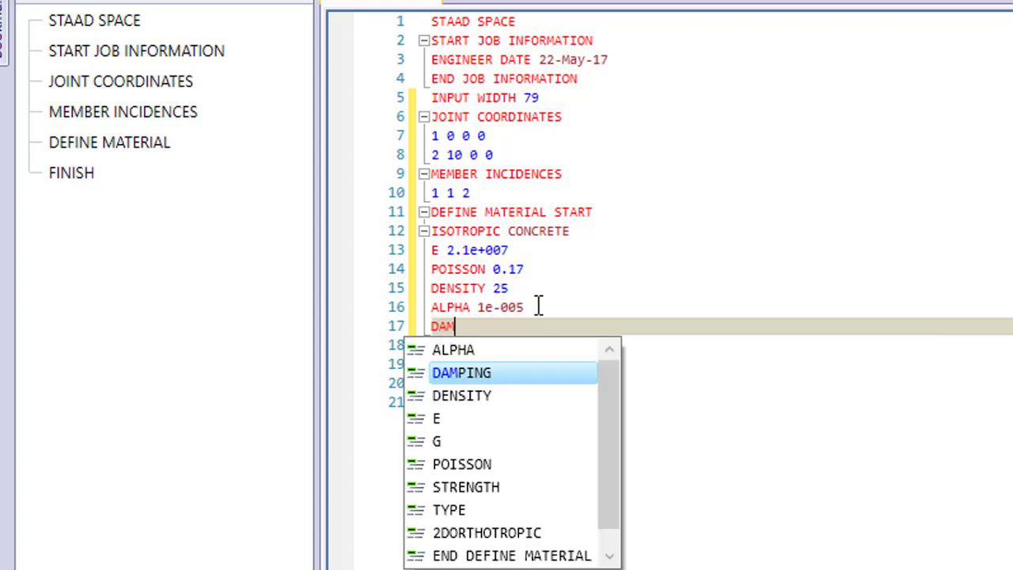
text(P 0)
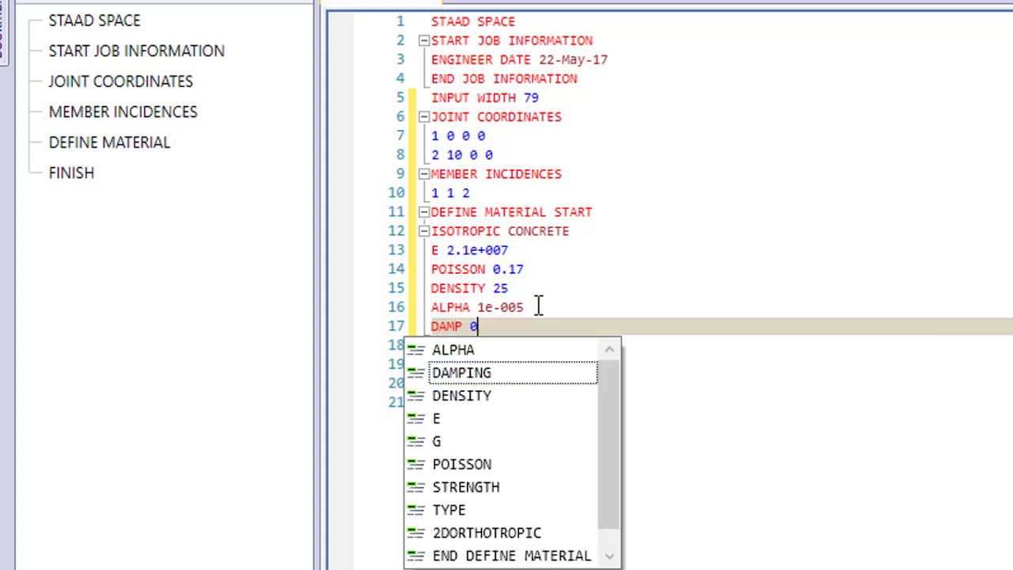
text(.05)
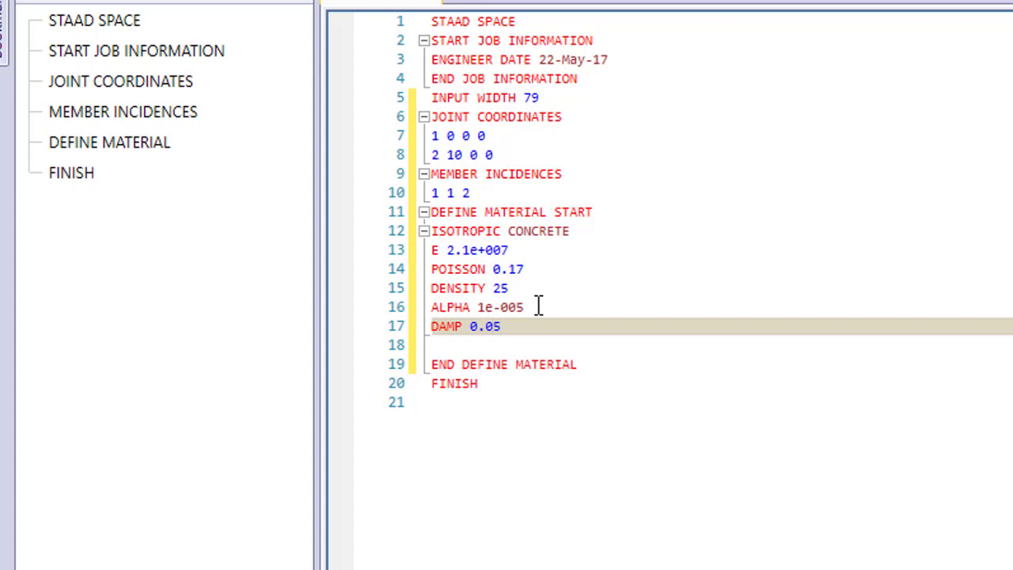
Add TYPE CONCRETE and STRENGTH FCU 25000, then close with END DEFINE MATERIAL
key(Return)
text(TYP)
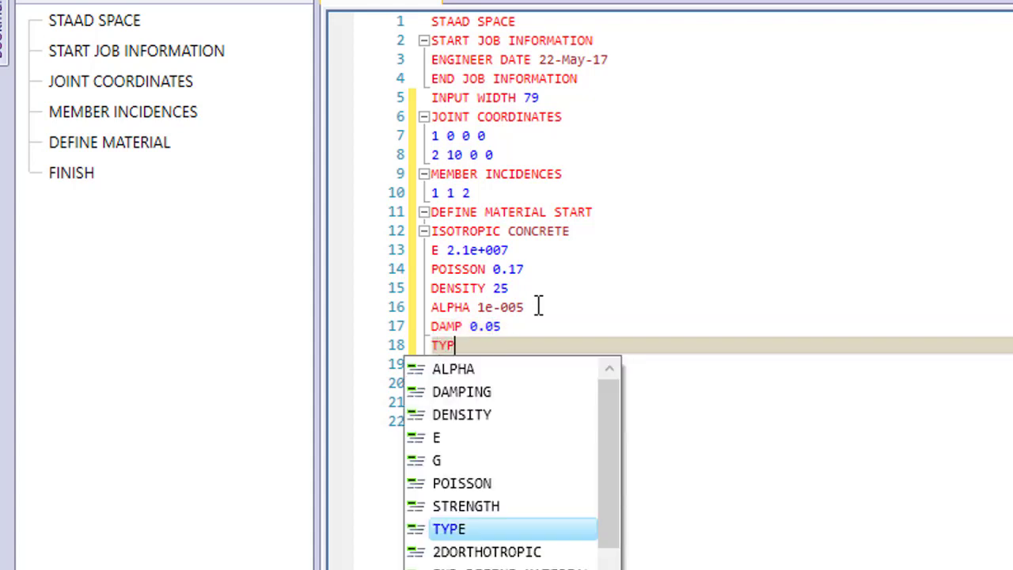
text(E )
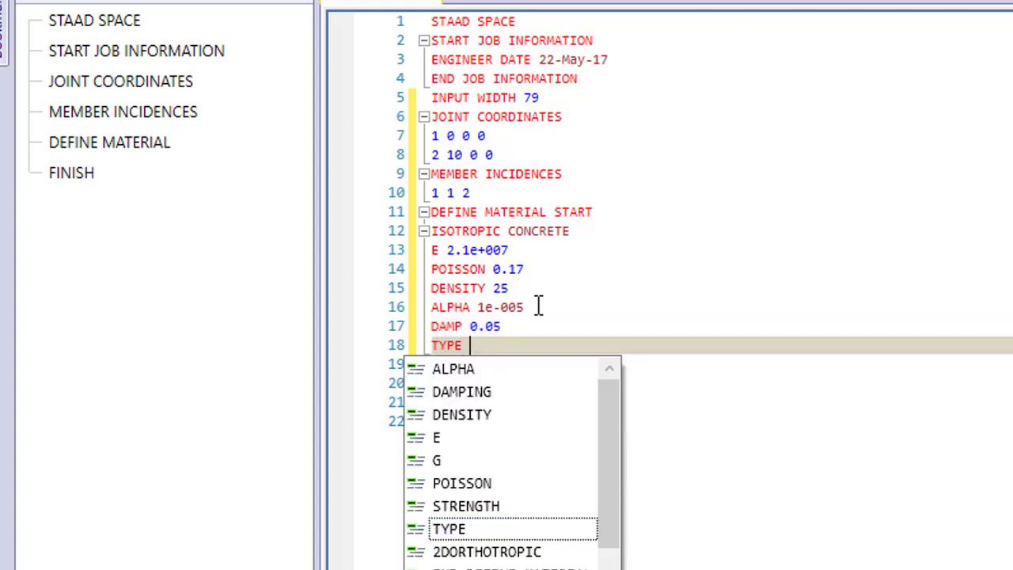
text(CONC)
text(RETE)
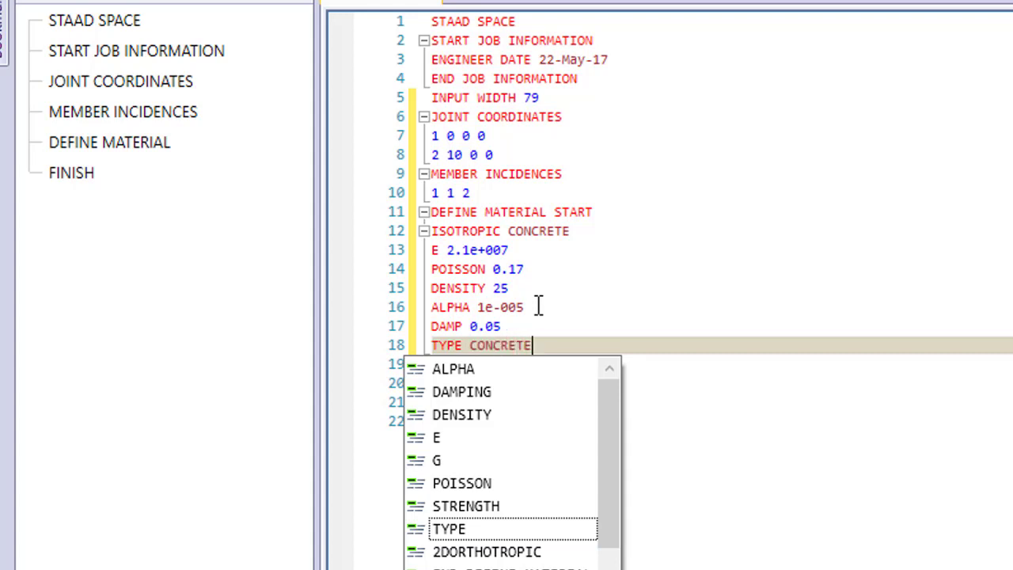
key(Return)
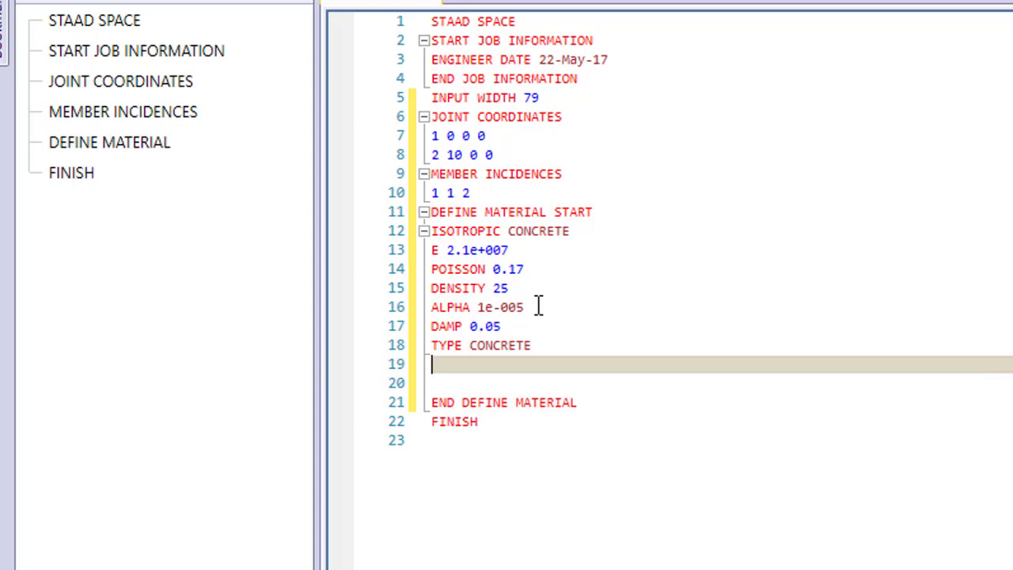
text(STRE)
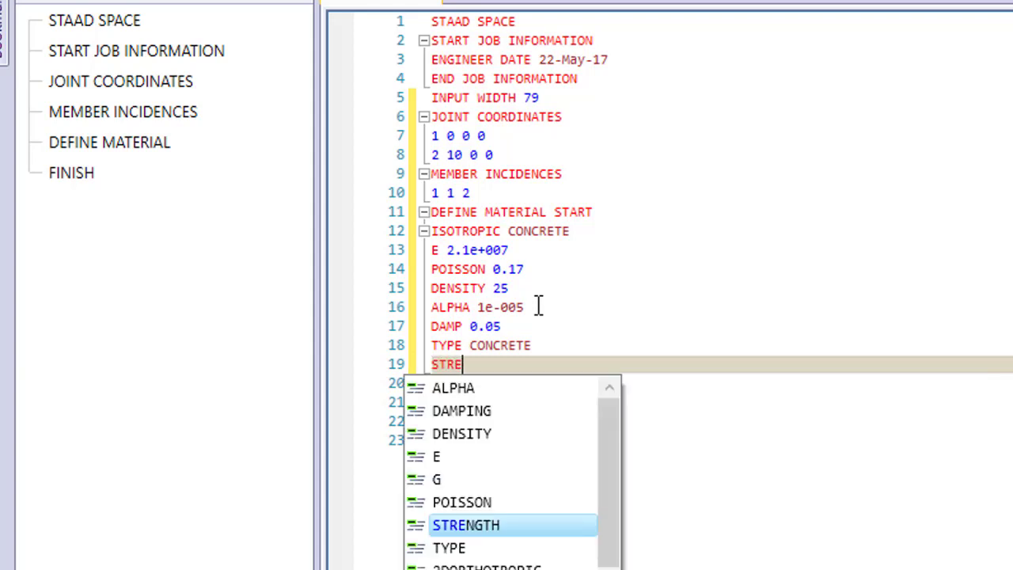
text(NGT)
text(H )
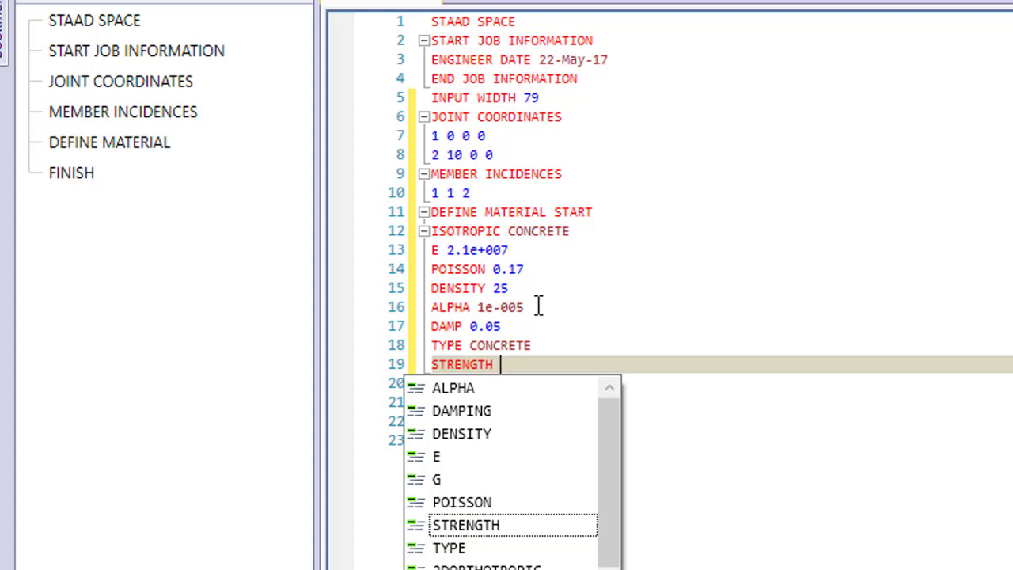
text(FCU)
text( 2500)
text(0)
key(Return)
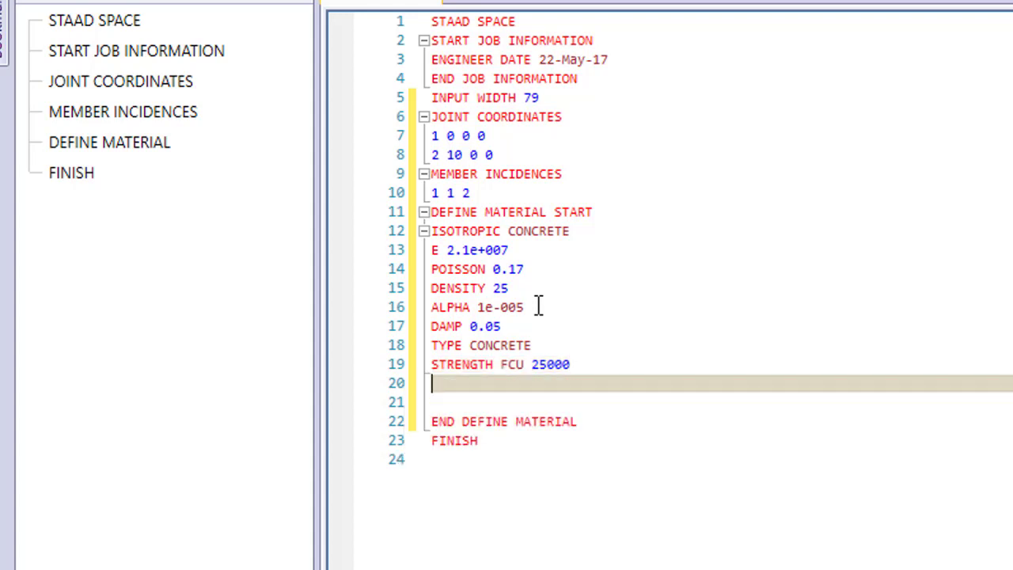
text(END )
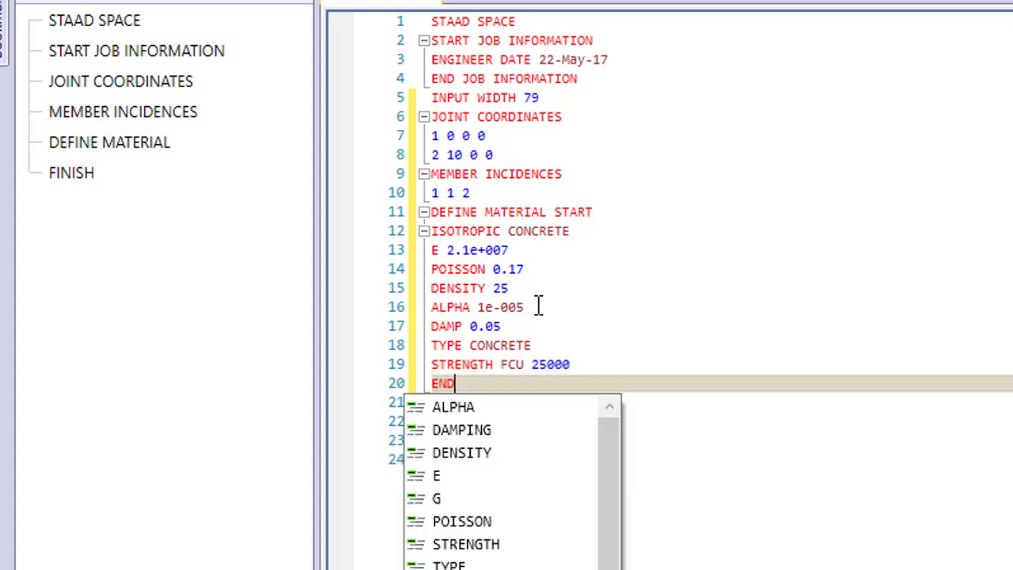
text(DEFINE)
text( MATERIAL)
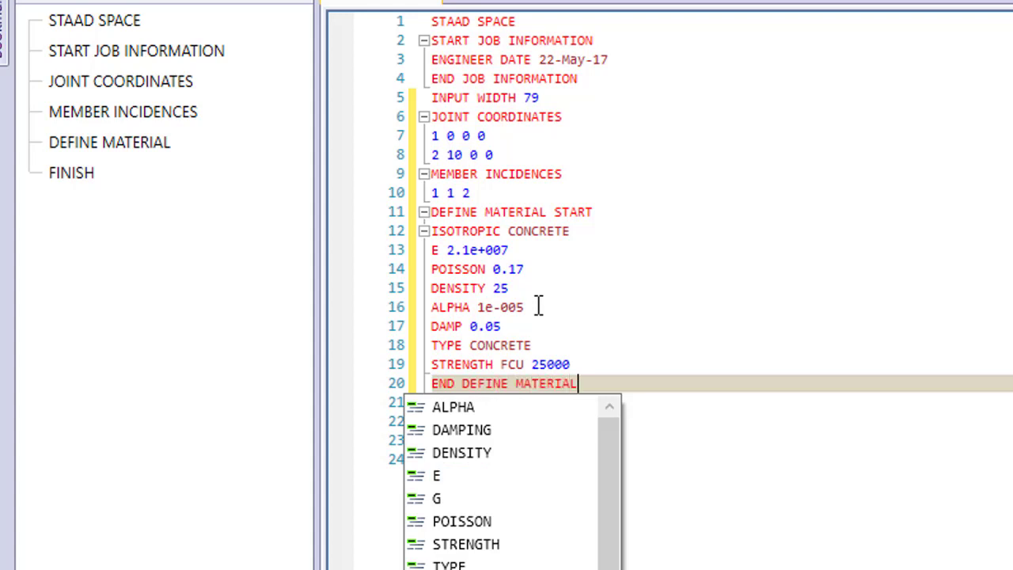
key(Escape)
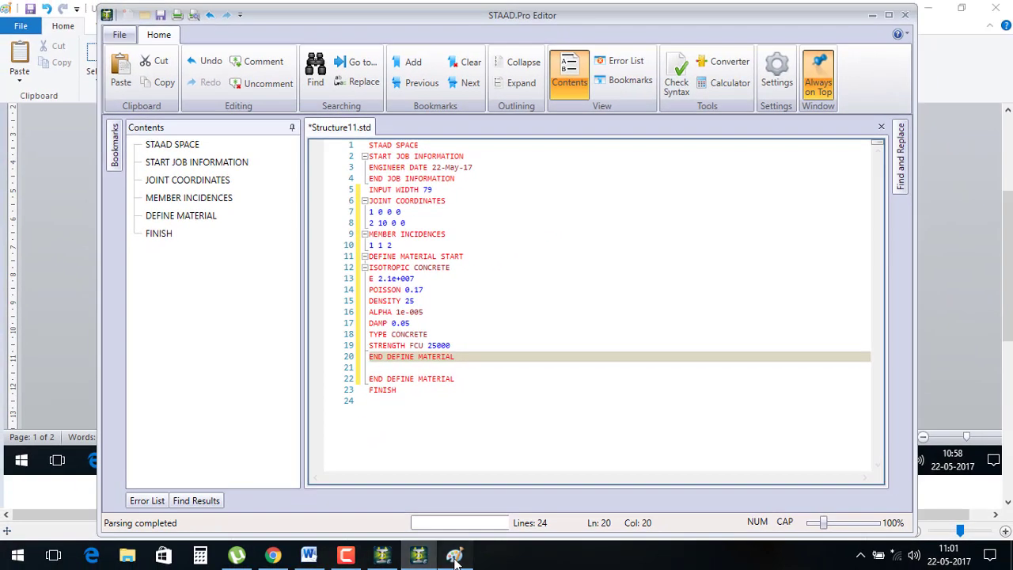
In green, circle the 600 mm and 230 mm section sizes and tick Poisson 0.17 and M25
click(871, 16)
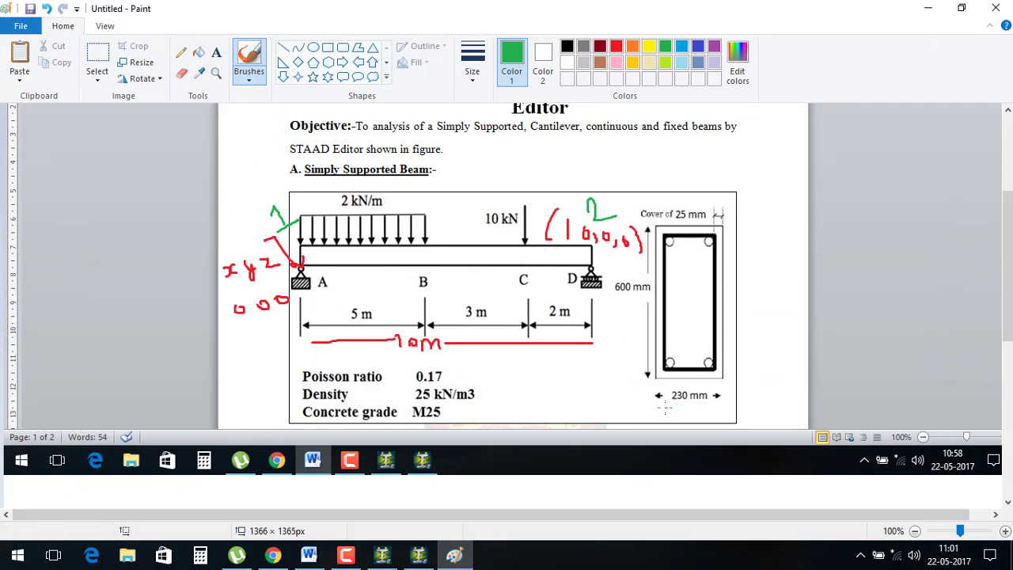
drag(662, 408, 716, 408)
mouse_move(607, 302)
mouse_down()
mouse_move(649, 303)
mouse_move(657, 278)
mouse_move(613, 291)
mouse_up()
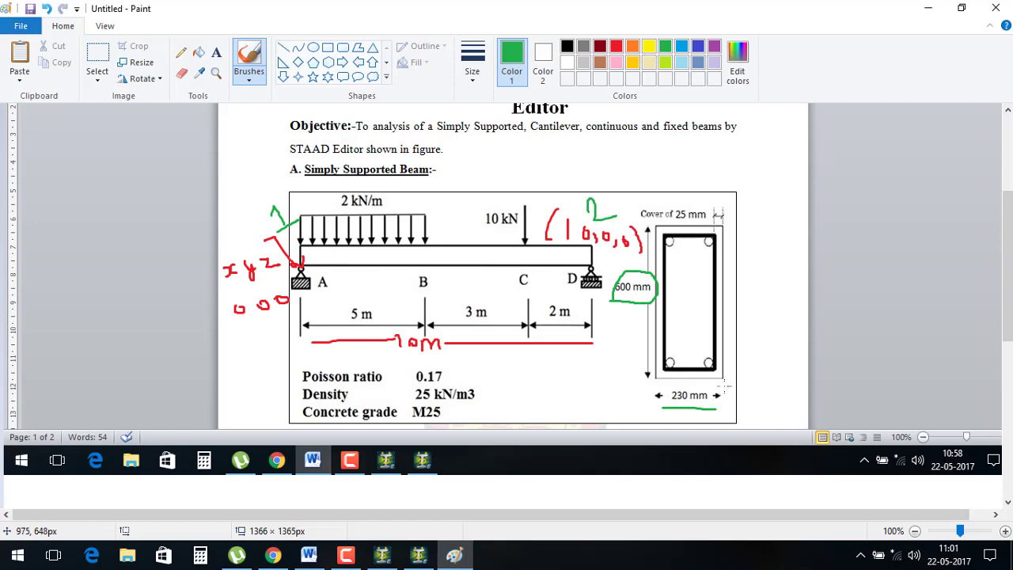
mouse_move(724, 386)
mouse_down()
mouse_move(693, 417)
mouse_move(723, 379)
mouse_up()
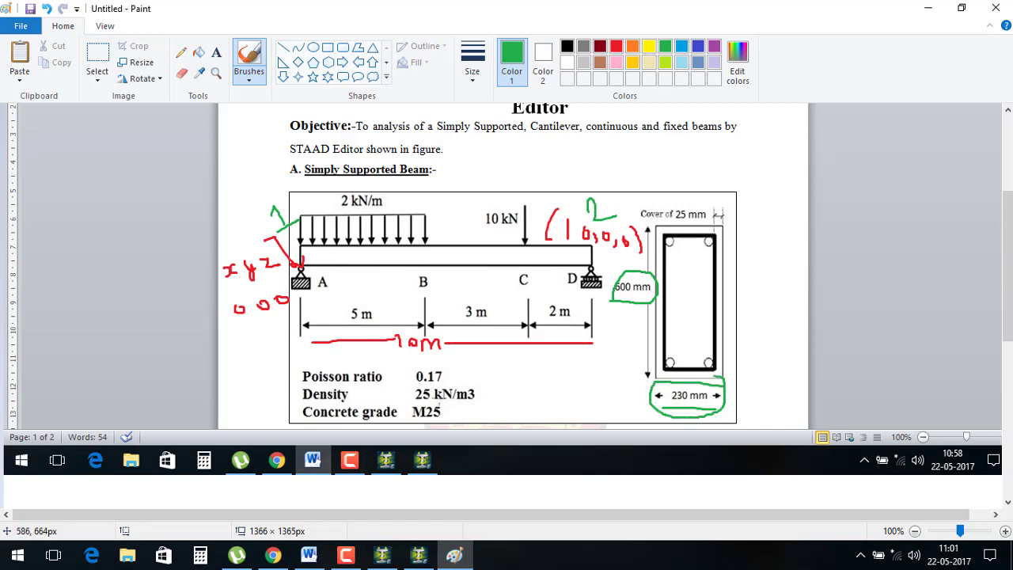
mouse_move(454, 372)
mouse_down()
mouse_move(489, 357)
mouse_move(489, 396)
mouse_move(509, 378)
mouse_up()
mouse_move(448, 410)
mouse_down()
mouse_move(457, 416)
mouse_move(490, 396)
mouse_up()
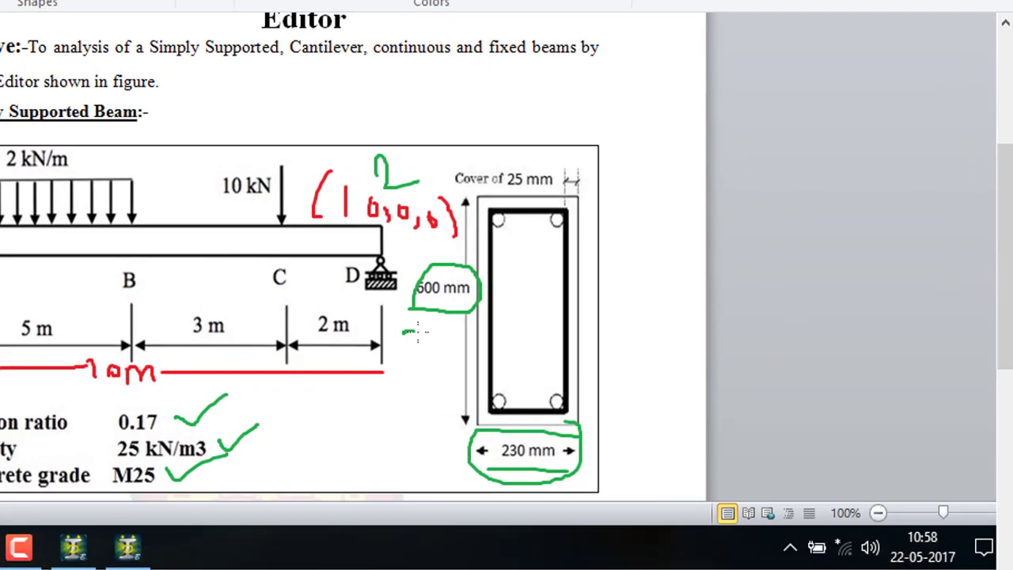
drag(539, 322, 557, 346)
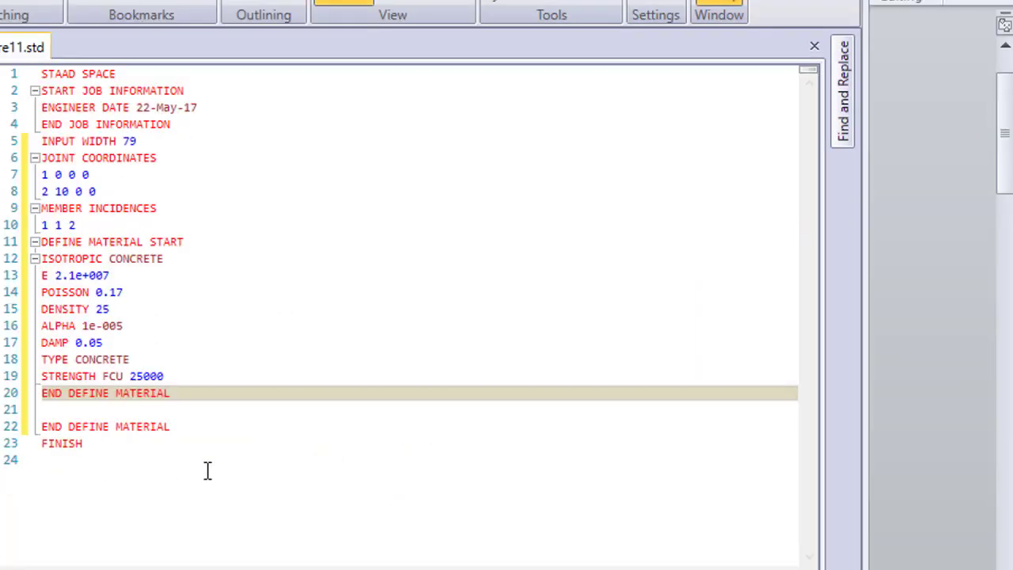
Add MEMBER PROPERTY 1 PRIS YD 0.6 ZD 0.23, then start a CONSTANTS line below it
key(Return)
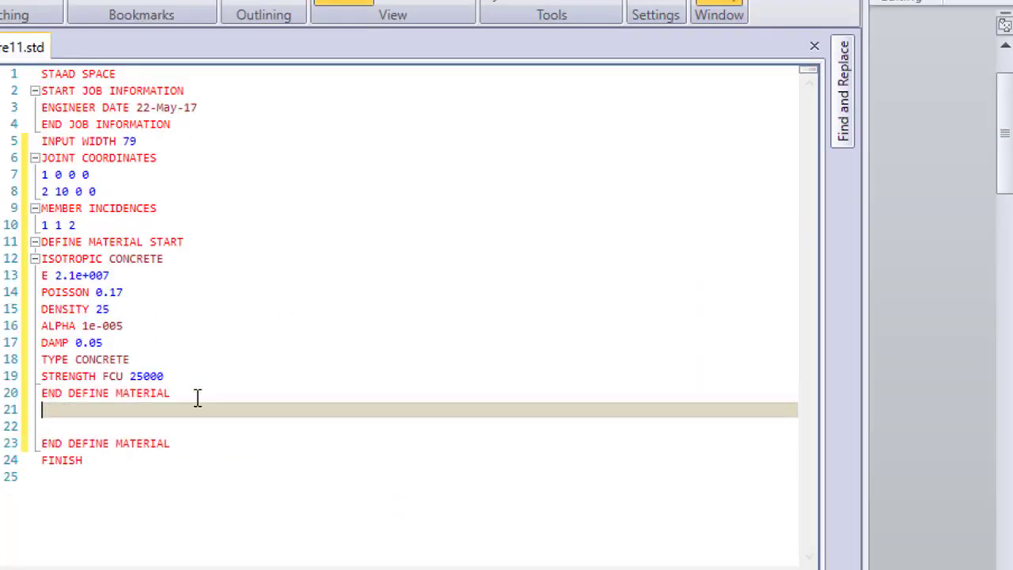
text(M)
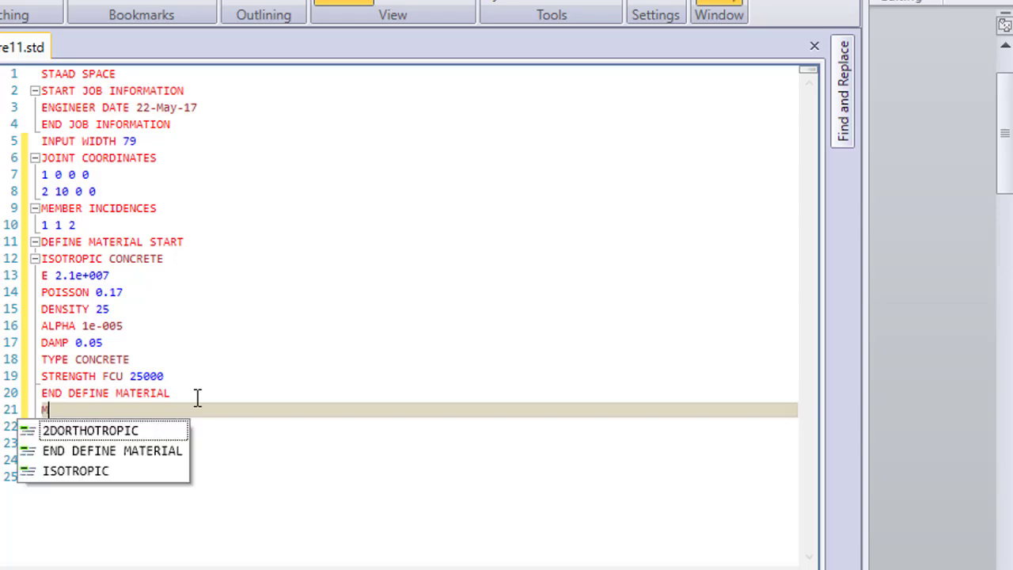
text(EMBER )
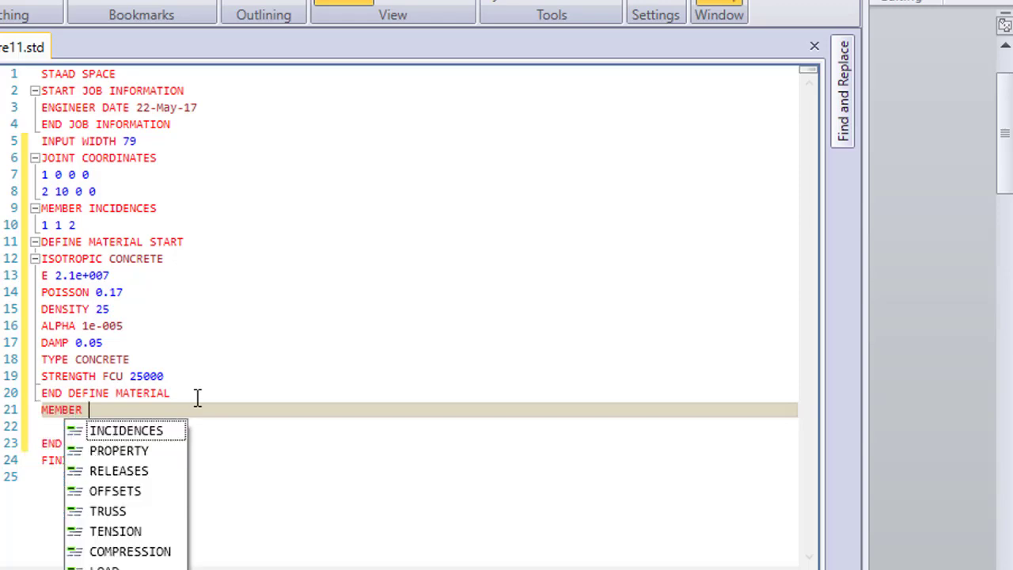
text(P)
text(ROPE)
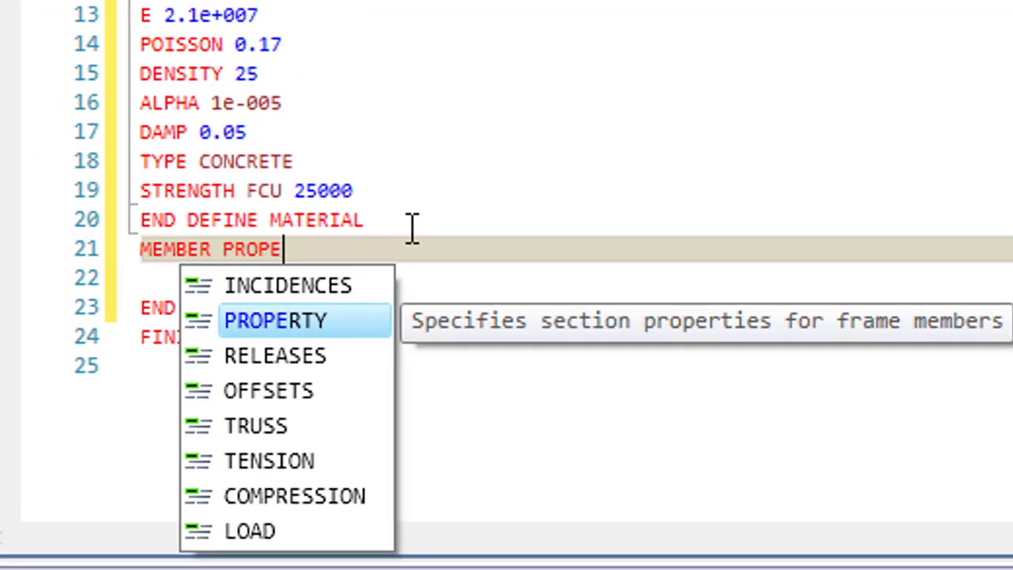
text(RTY)
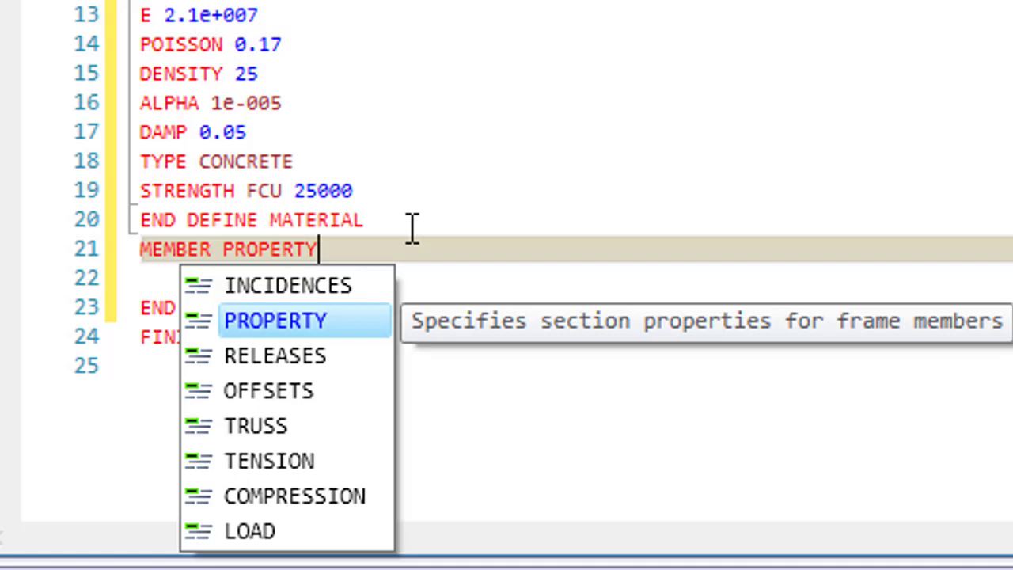
key(Escape)
text(1 P)
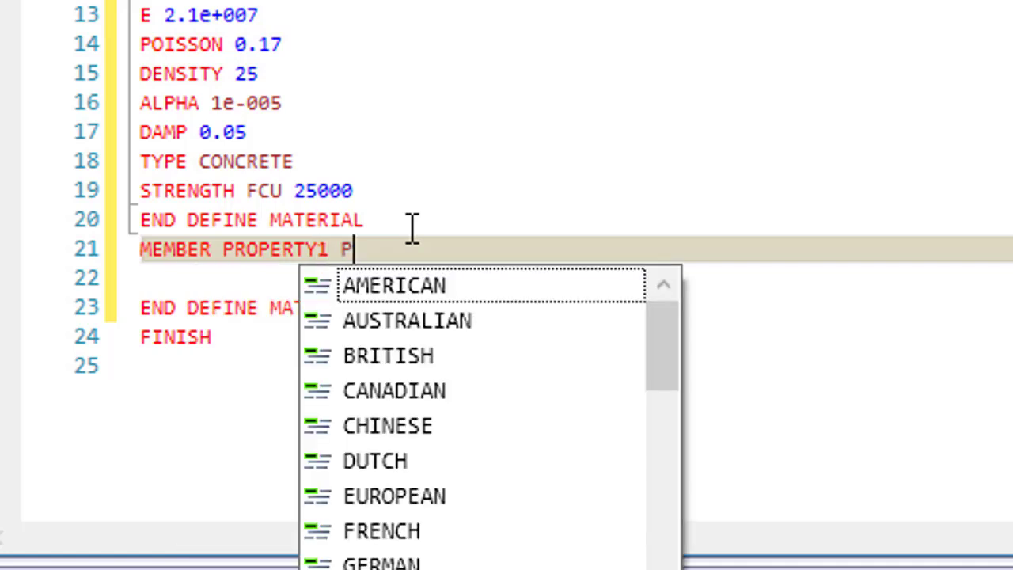
text(RISM)
key(BackSpace)
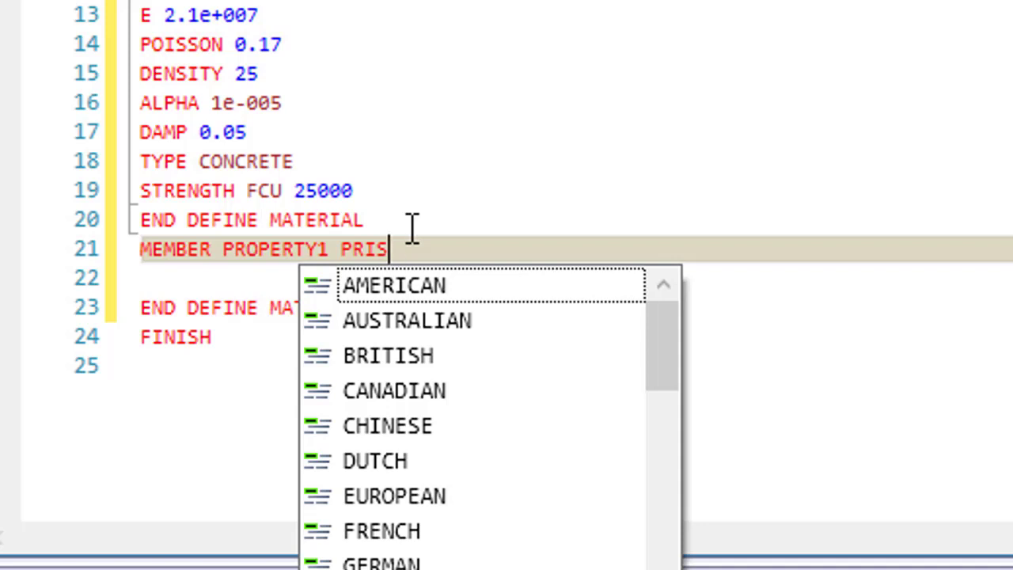
text( YD )
text(0.6 )
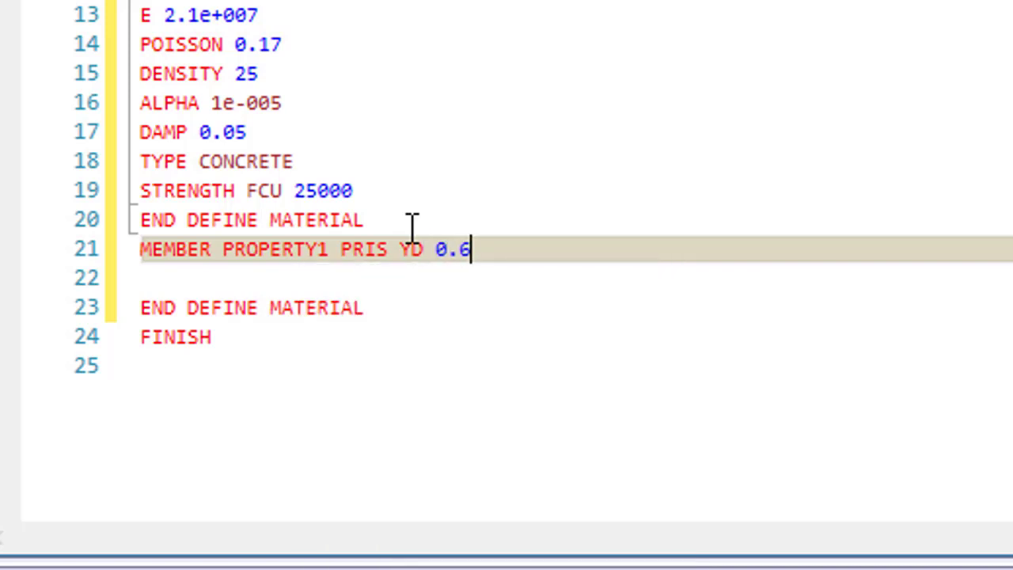
text(ZD)
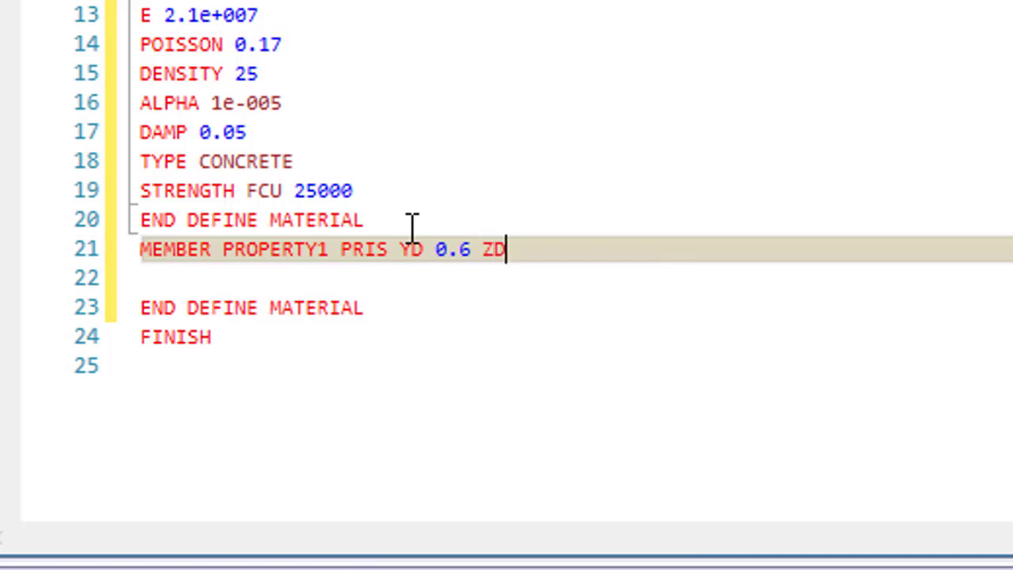
text( 0.23)
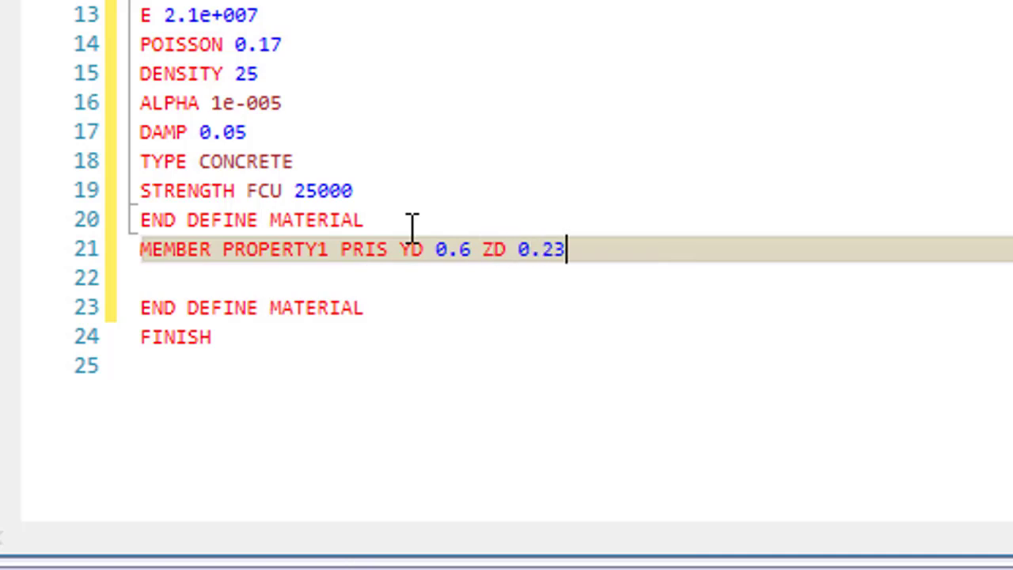
key(Return)
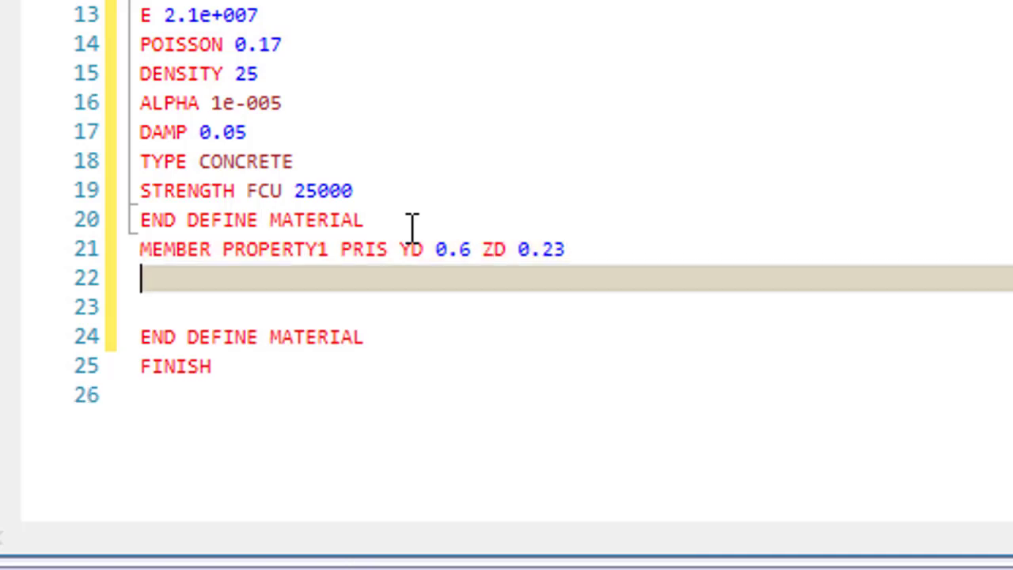
text(CONSTANT)
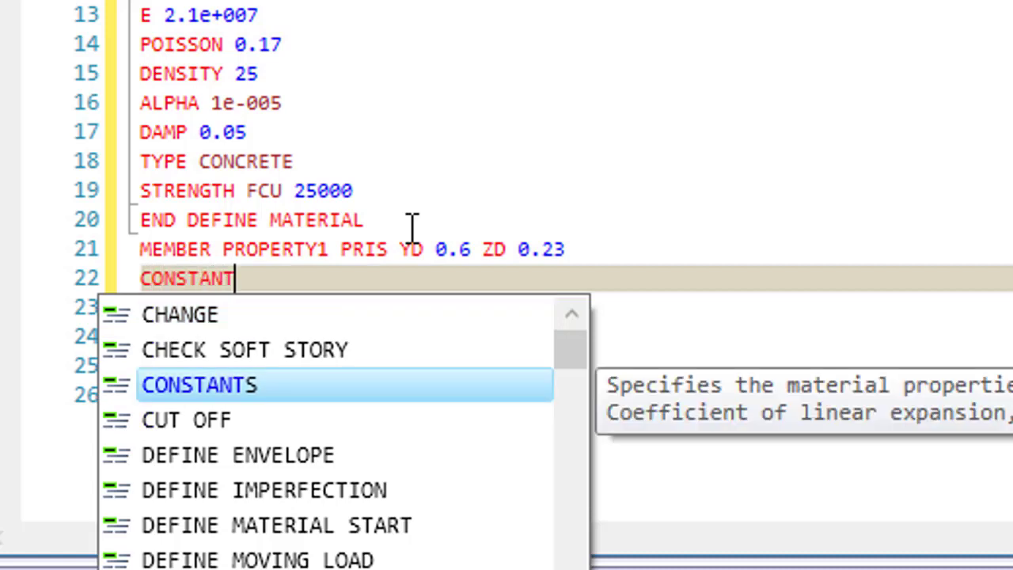
text(S)
Under CONSTANTS, add the line MATERIAL CONCRETE ALL, assigning concrete to all members
key(Escape)
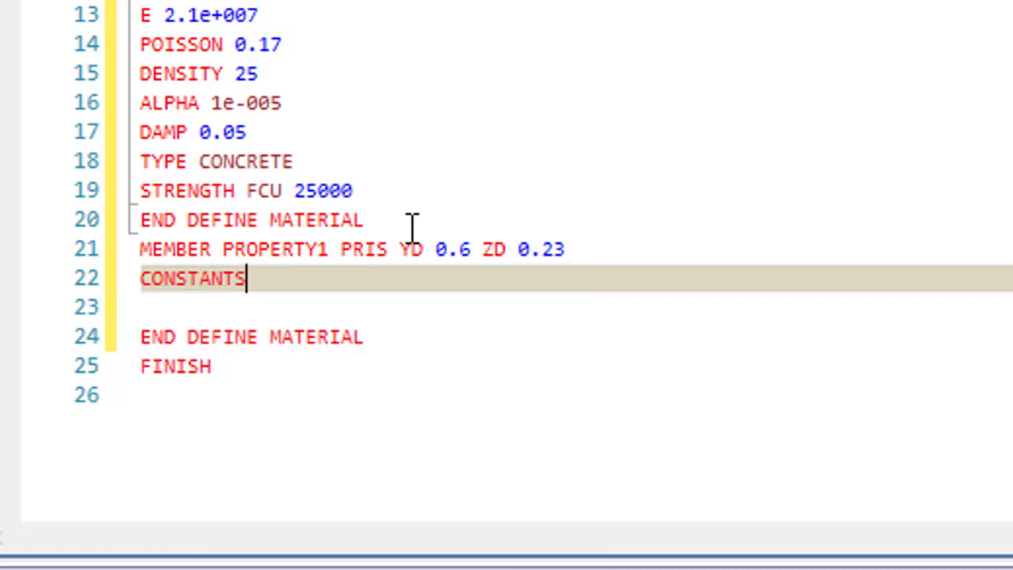
text(MATERIAL)
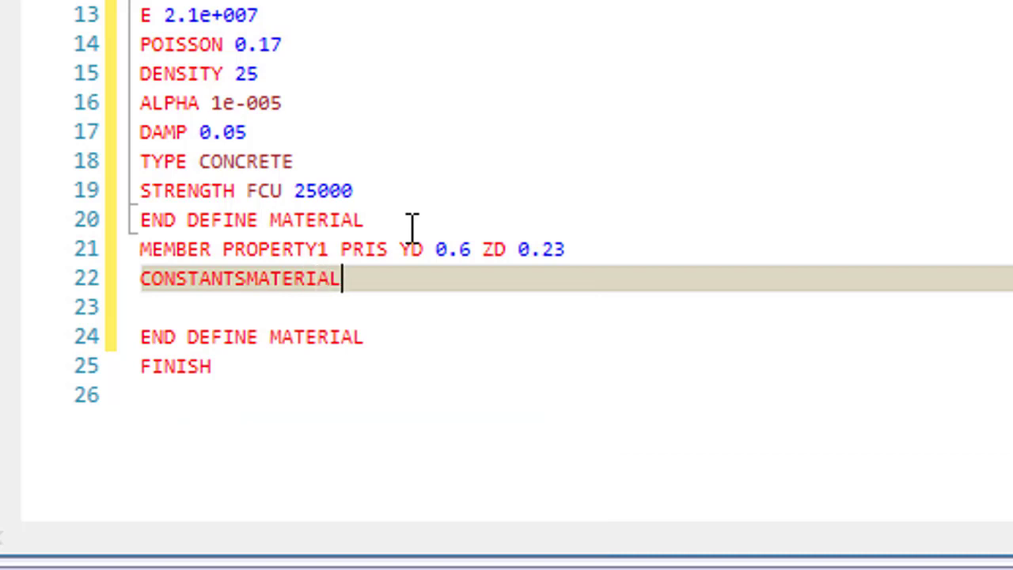
key(Return)
key(Return)
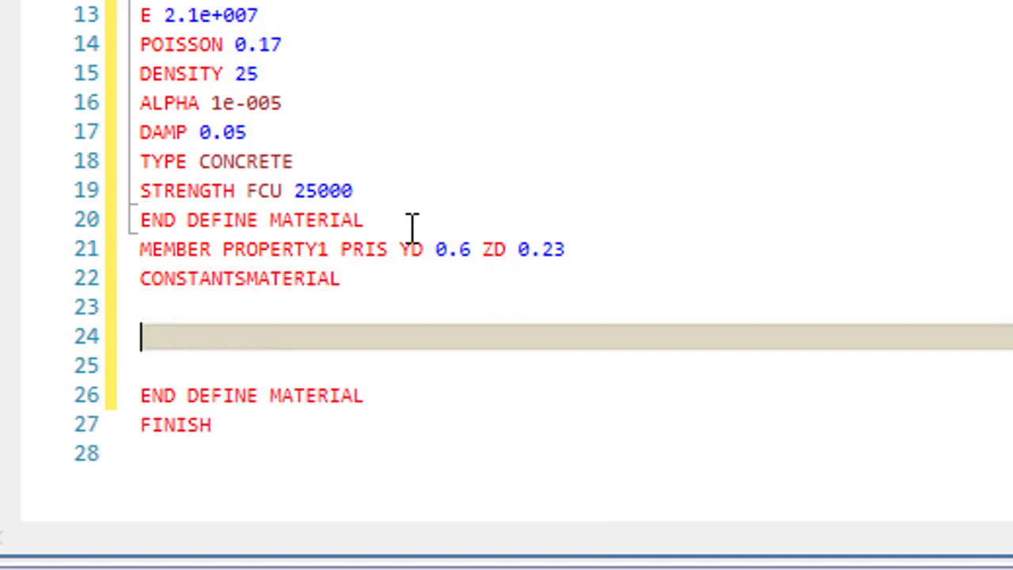
key(Return)
key(Return)
key(BackSpace)
key(BackSpace)
key(BackSpace)
key(BackSpace)
key(BackSpace)
key(BackSpace)
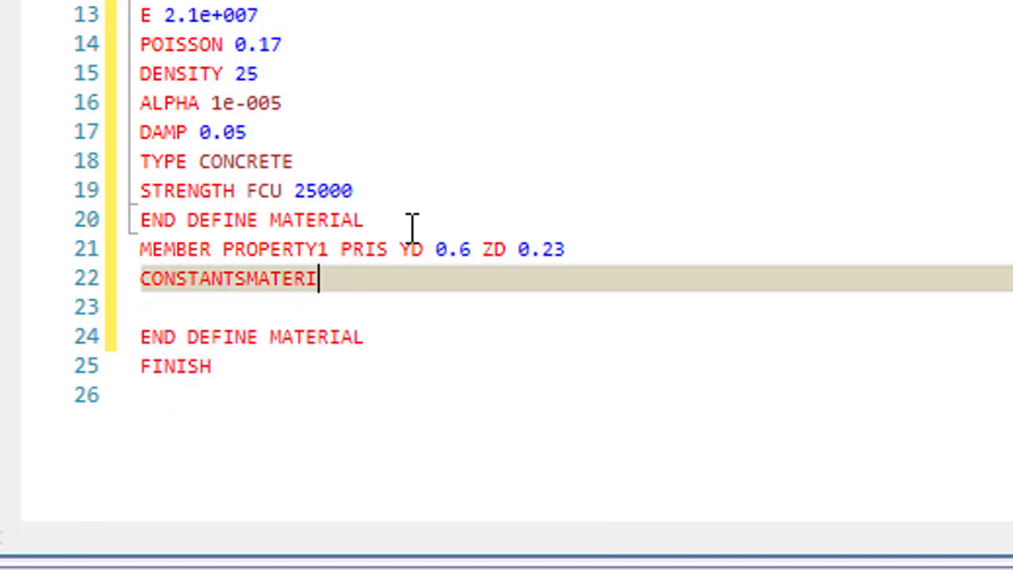
key(BackSpace)
key(BackSpace)
key(BackSpace)
key(BackSpace)
key(BackSpace)
key(BackSpace)
key(Return)
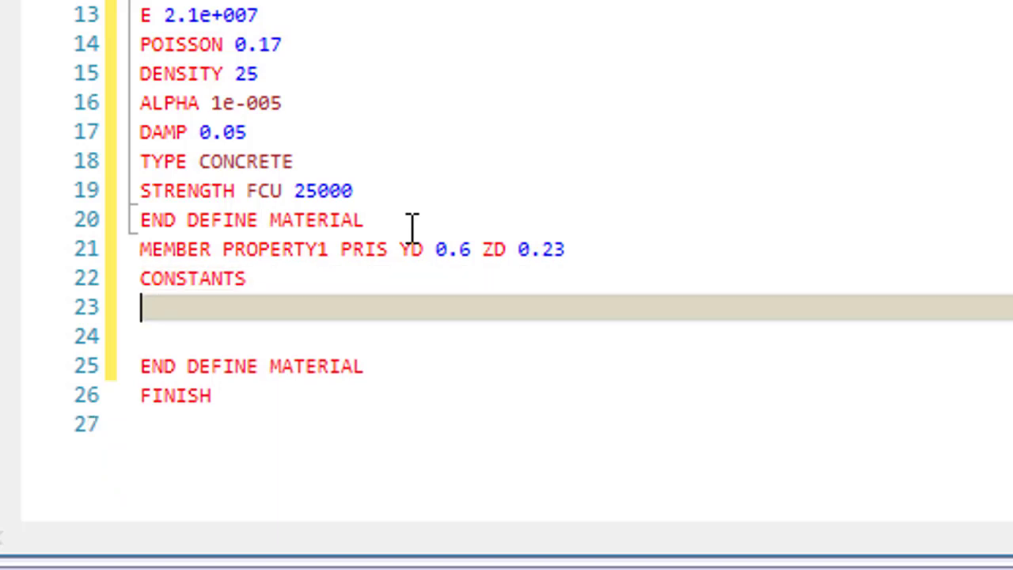
text(MATERIAL)
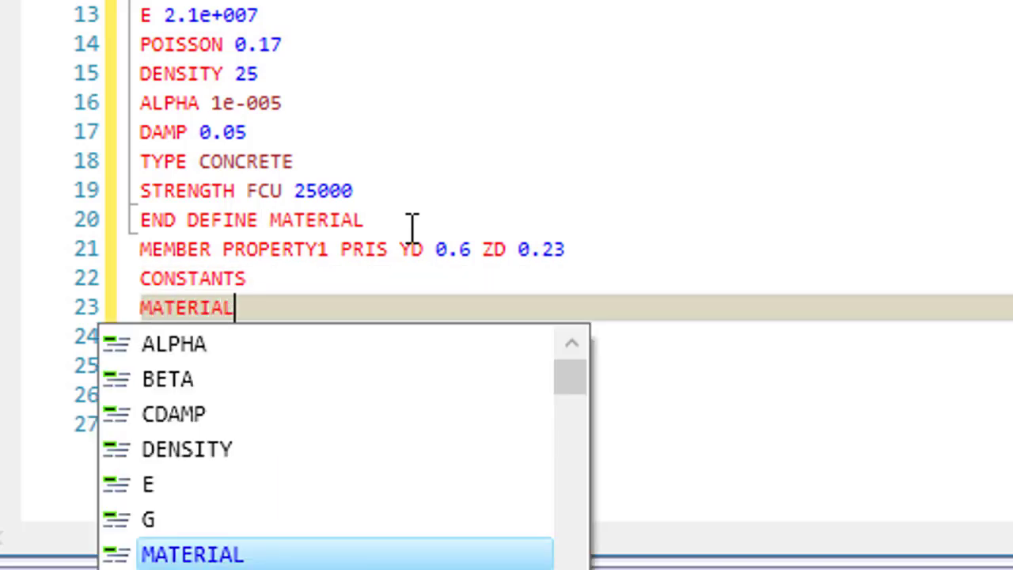
text( CO)
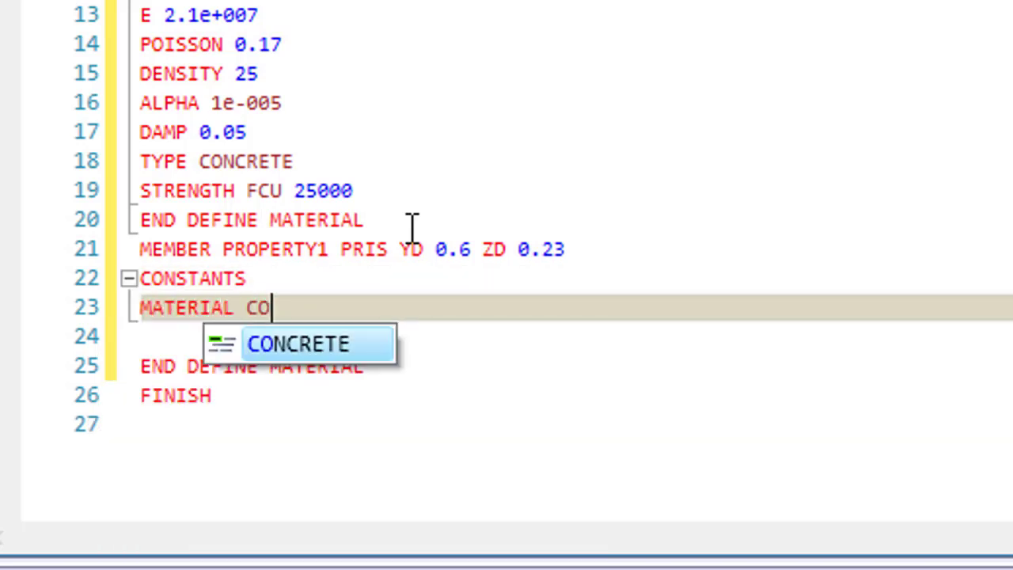
text(NCRETE )
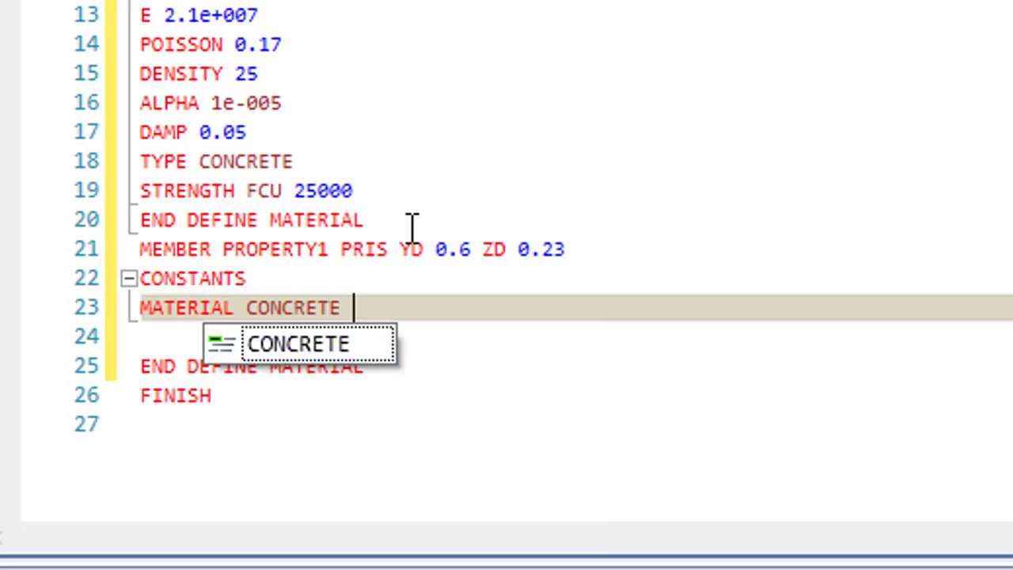
text(ALL)
key(Return)
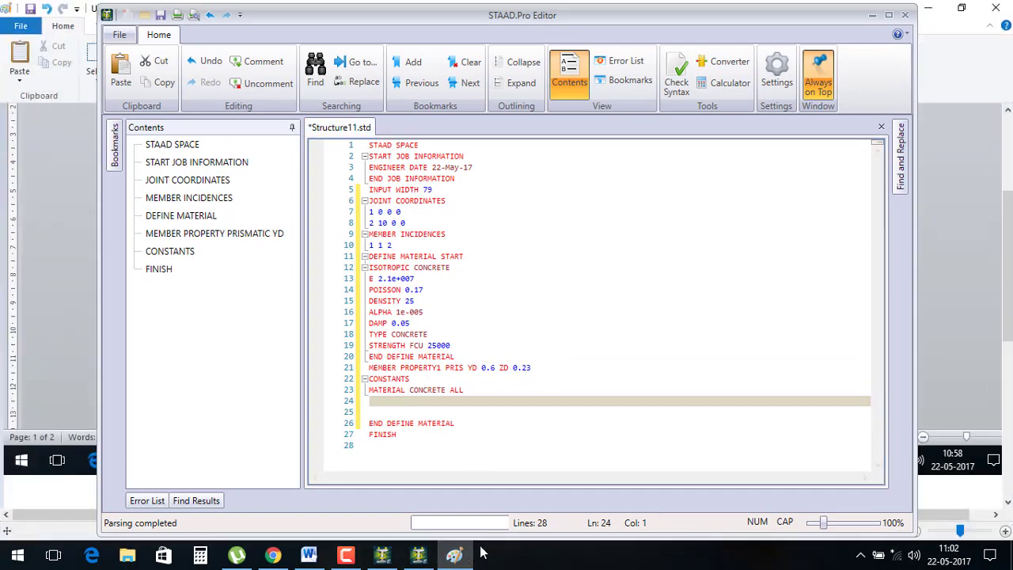
In Paint, label the beam depth YD and the 230 mm width ZD in red
click(871, 15)
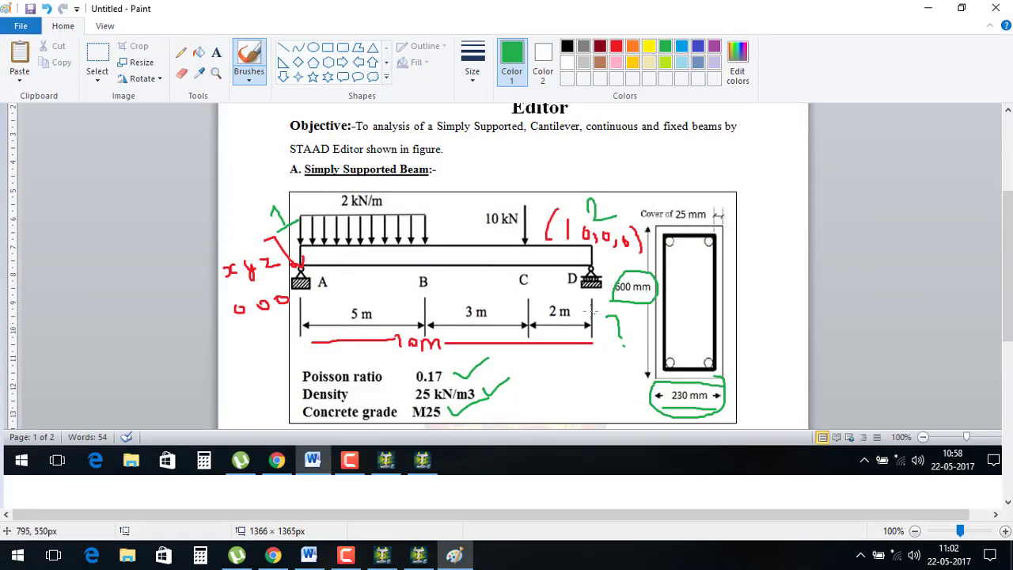
click(615, 46)
mouse_move(601, 315)
mouse_down()
mouse_move(615, 345)
mouse_move(644, 335)
mouse_move(632, 345)
mouse_up()
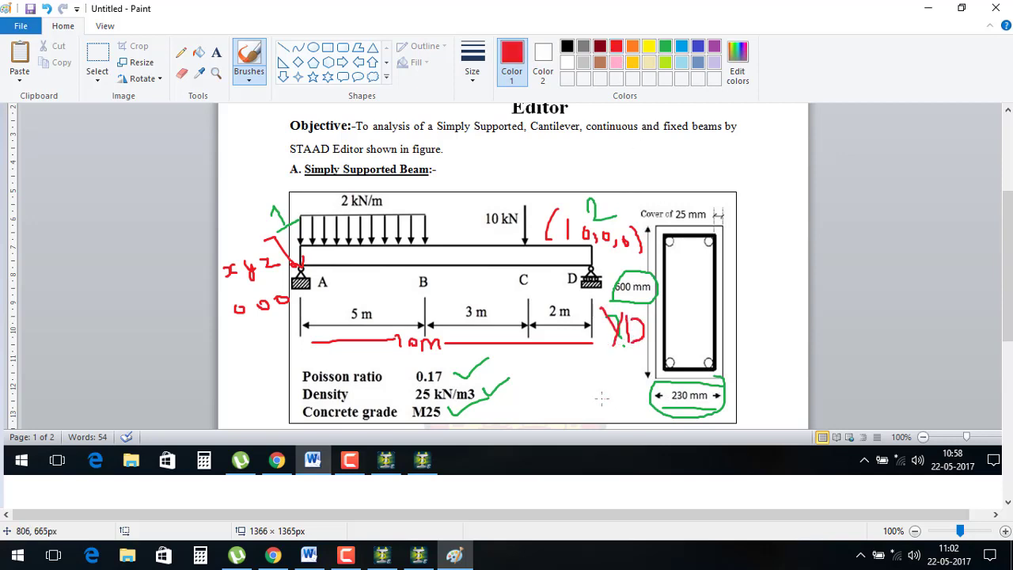
mouse_move(620, 408)
mouse_down()
mouse_move(638, 423)
mouse_move(681, 404)
mouse_up()
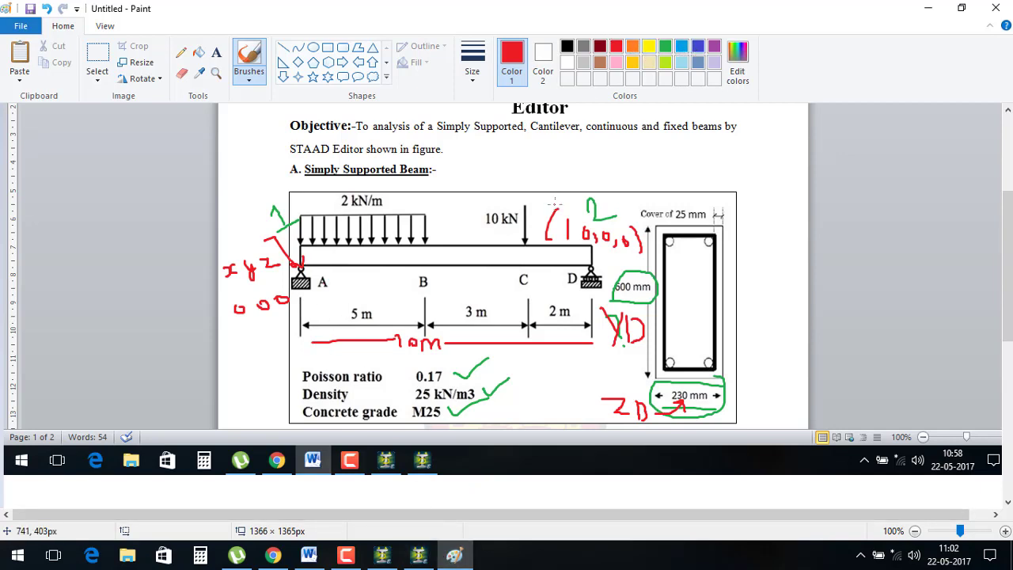
Undo the YD and ZD labels, the green checks and the red annotations, leaving one small mark
key(ctrl+z)
key(ctrl+z)
key(ctrl+z)
key(ctrl+z)
key(ctrl+z)
key(ctrl+z)
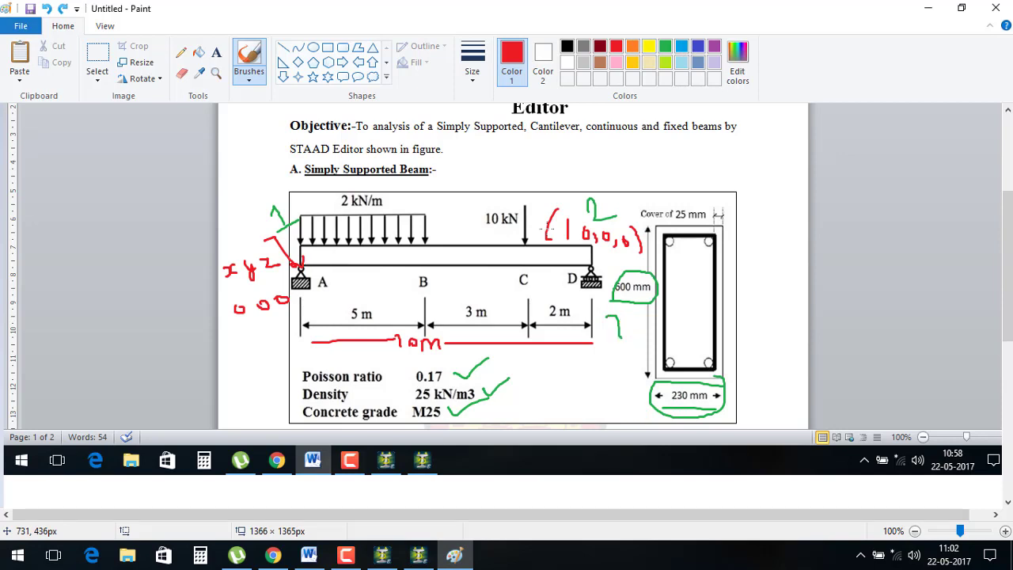
key(ctrl+z)
key(ctrl+z)
key(ctrl+z)
key(ctrl+z)
key(ctrl+z)
key(ctrl+z)
key(ctrl+z)
key(ctrl+z)
key(ctrl+z)
key(ctrl+z)
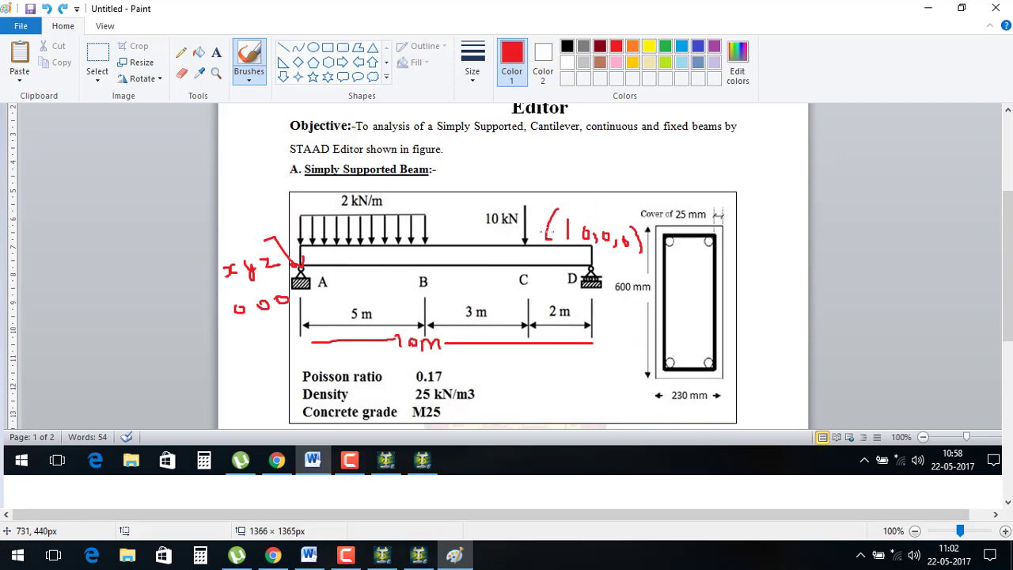
key(ctrl+z)
key(ctrl+z)
key(ctrl+z)
key(ctrl+z)
key(ctrl+z)
key(ctrl+z)
key(ctrl+z)
key(ctrl+z)
key(ctrl+z)
key(ctrl+z)
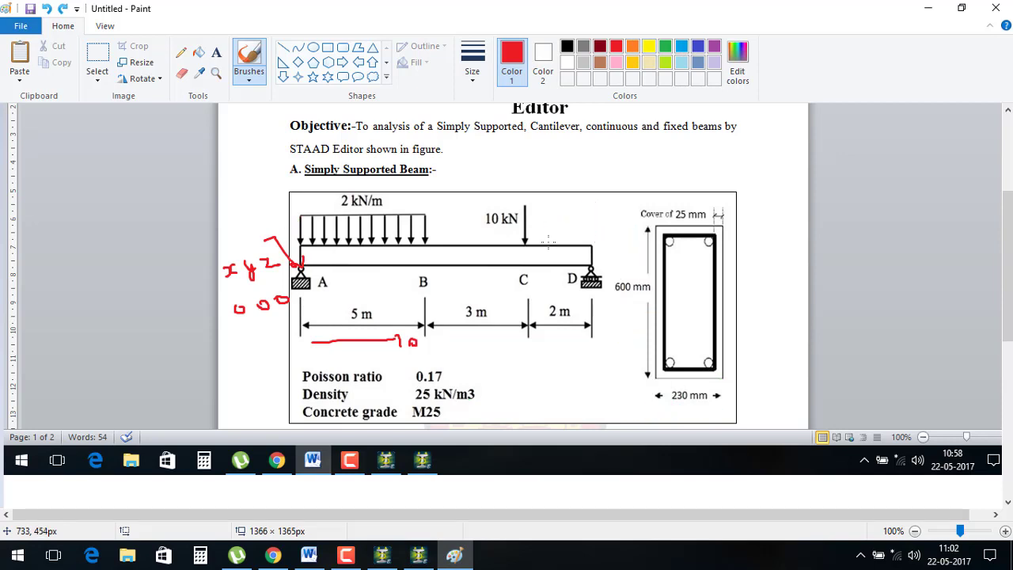
key(ctrl+z)
key(ctrl+z)
key(ctrl+z)
key(ctrl+z)
key(ctrl+z)
key(ctrl+z)
key(ctrl+z)
key(ctrl+z)
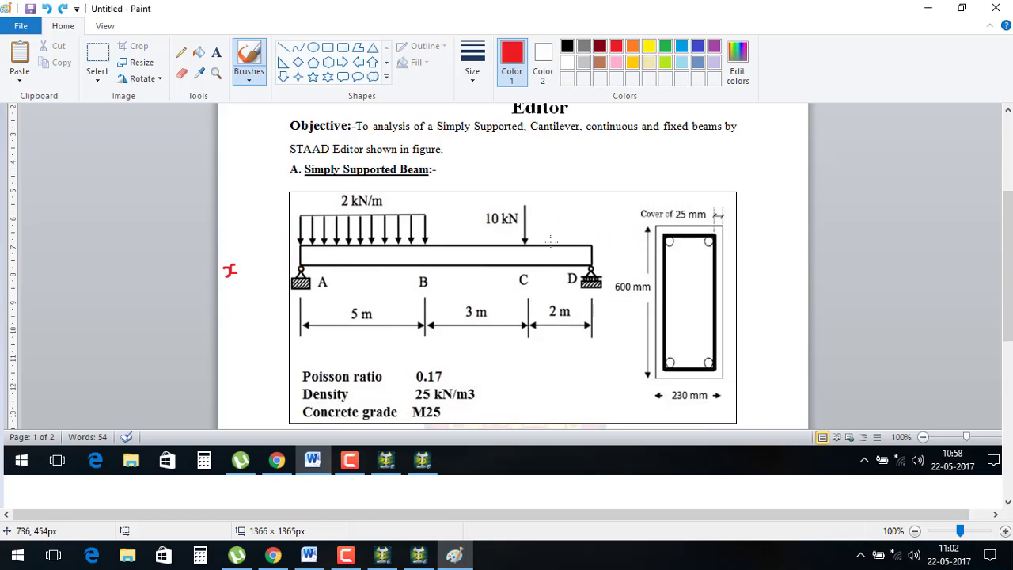
key(ctrl+z)
Circle supports A and D in blue
click(697, 46)
drag(310, 258, 319, 263)
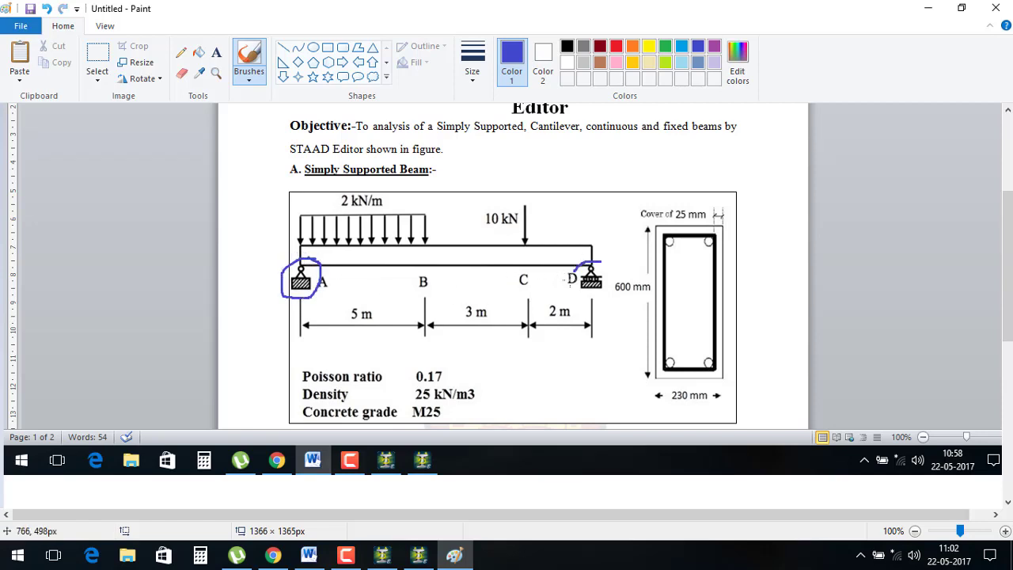
drag(603, 293, 580, 258)
Write Pin beside support A and Roller pointing to support D
mouse_move(229, 315)
mouse_down()
mouse_move(240, 353)
mouse_move(241, 331)
mouse_move(265, 356)
mouse_up()
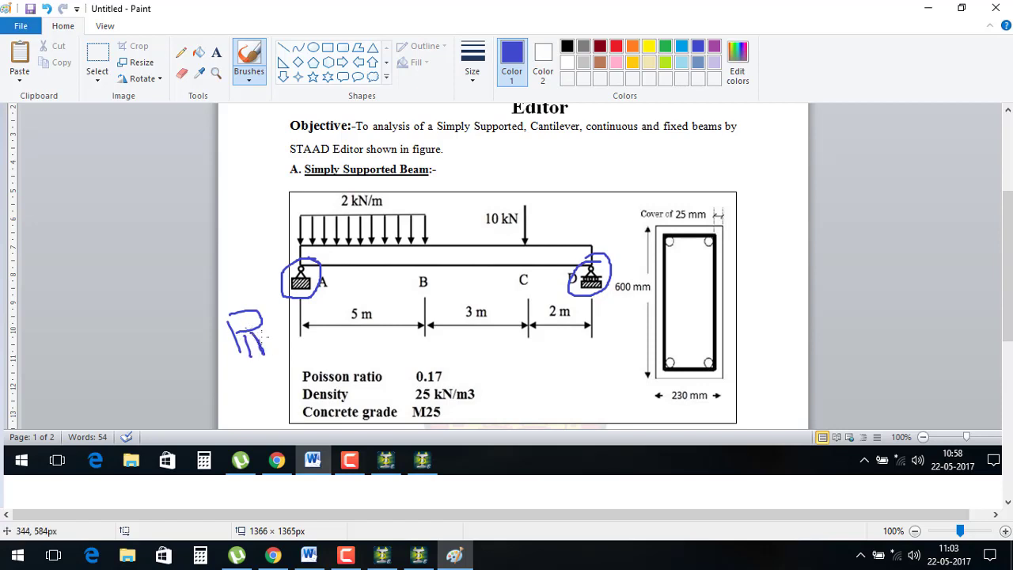
mouse_move(552, 343)
mouse_down()
mouse_move(559, 381)
mouse_move(582, 356)
mouse_up()
mouse_move(595, 345)
mouse_down()
mouse_move(593, 369)
mouse_move(622, 348)
mouse_move(652, 345)
mouse_up()
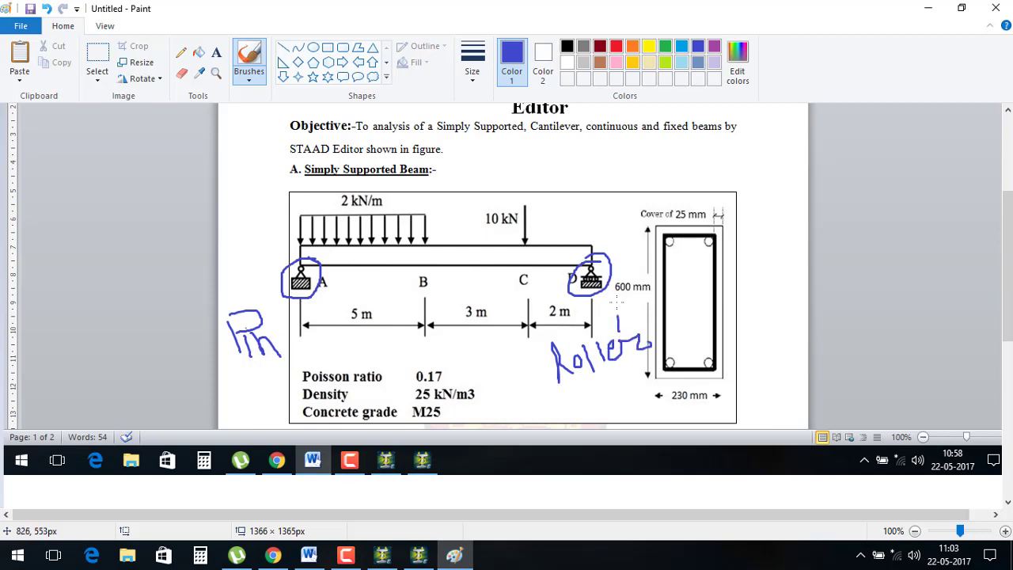
drag(611, 295, 632, 304)
click(419, 554)
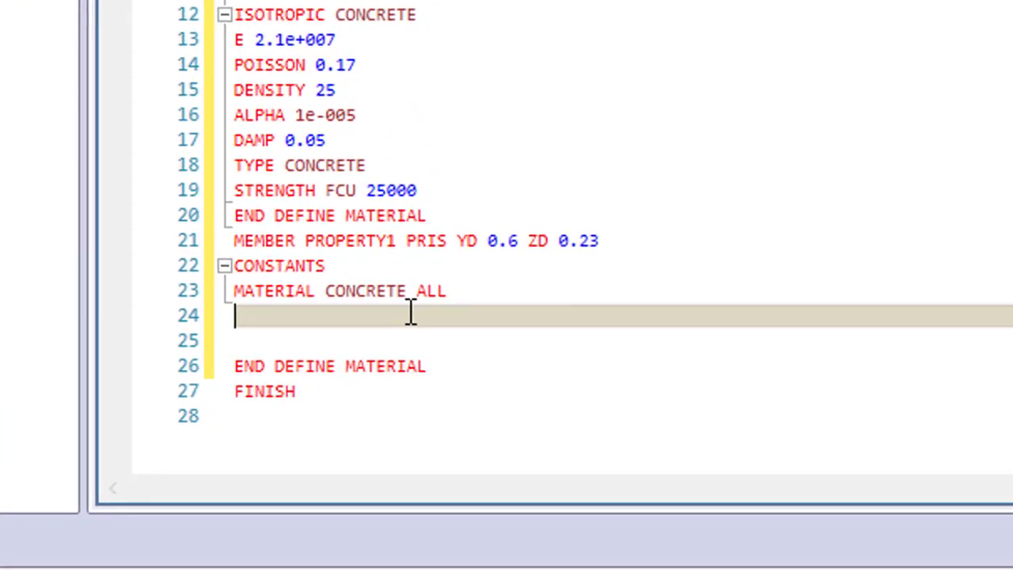
Start a SUPPORTS block with 1 PINNED on its own line beneath it
text(SUP)
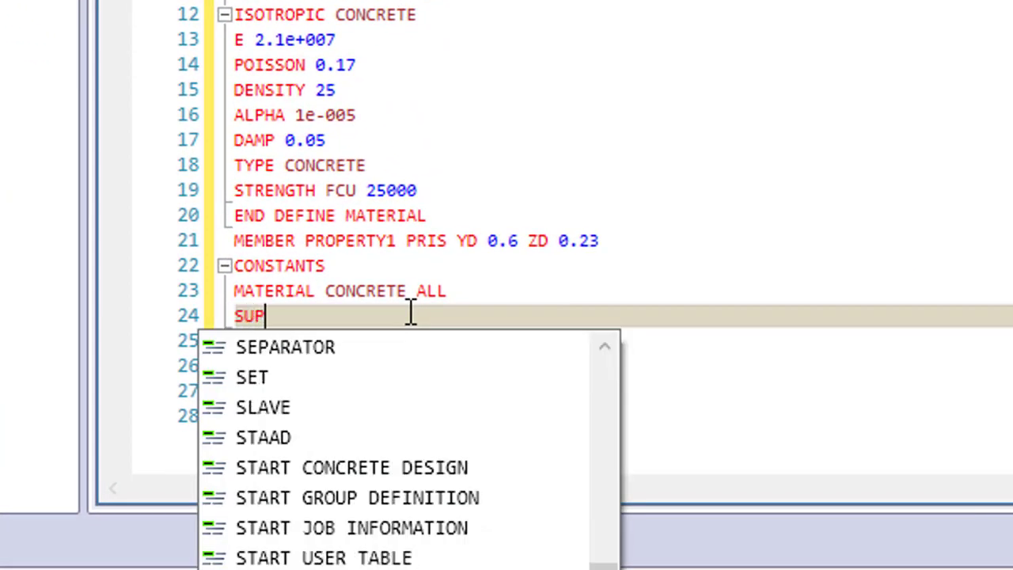
text(PORT)
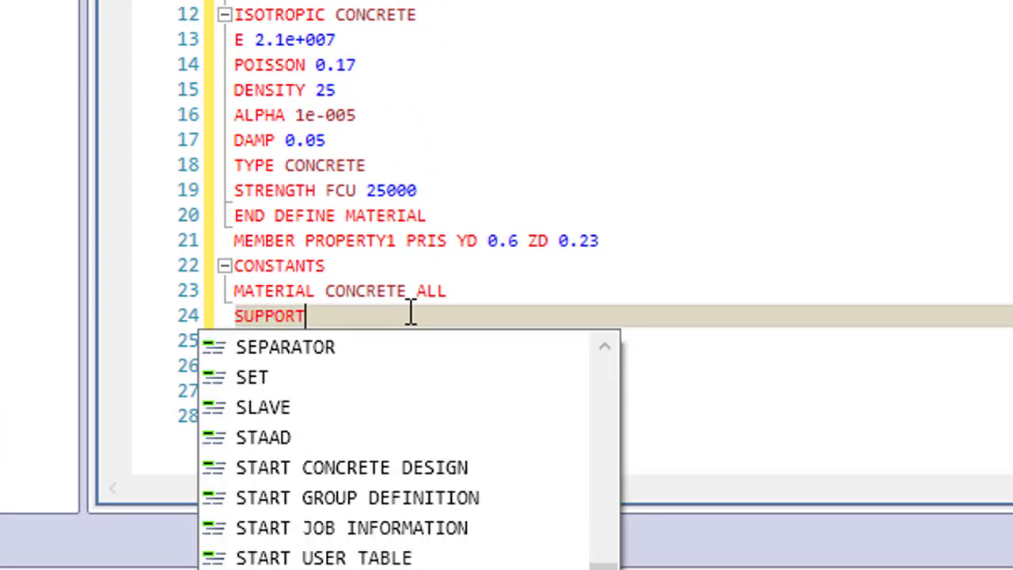
text(S)
key(Escape)
text(1 P)
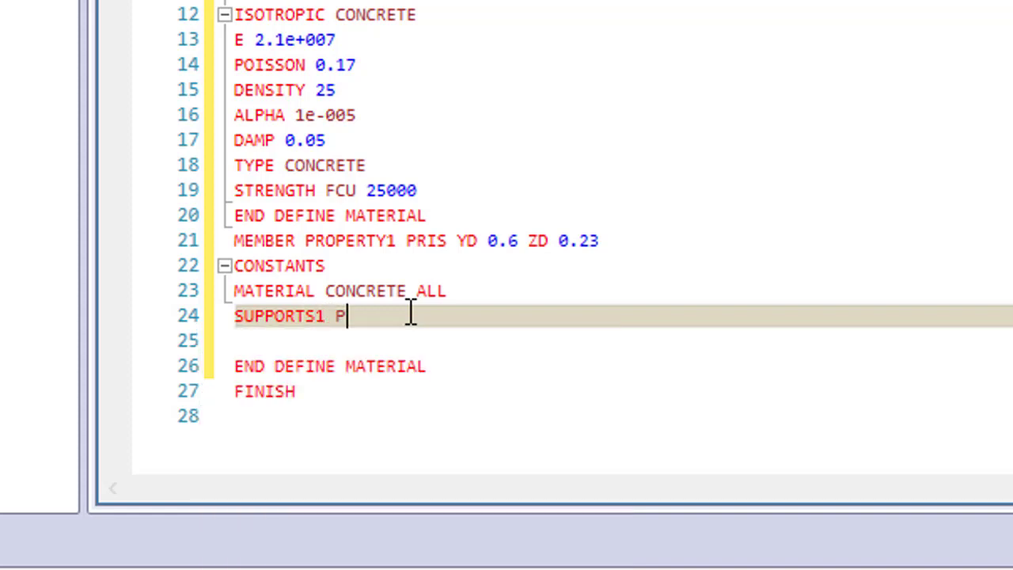
text(INNED)
key(Return)
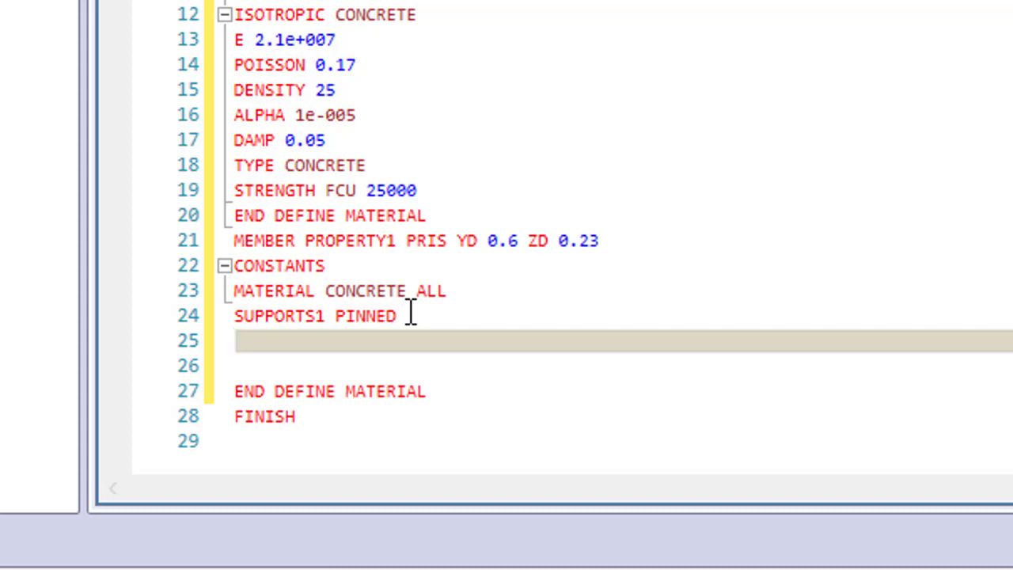
click(317, 316)
key(Return)
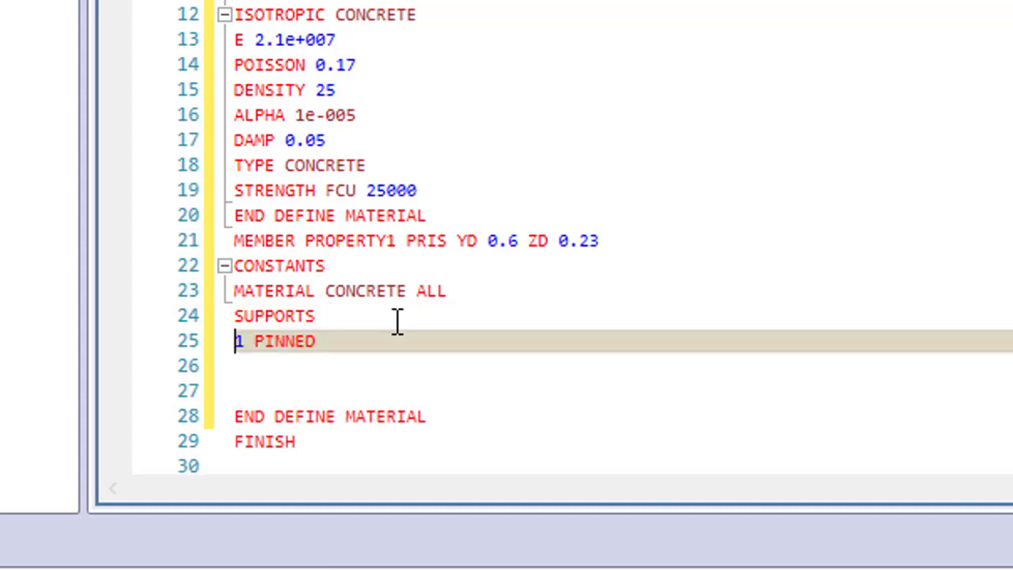
Add the line 2 FIXED BUT FX FZ MX MY MZ under 1 PINNED
click(397, 321)
click(399, 351)
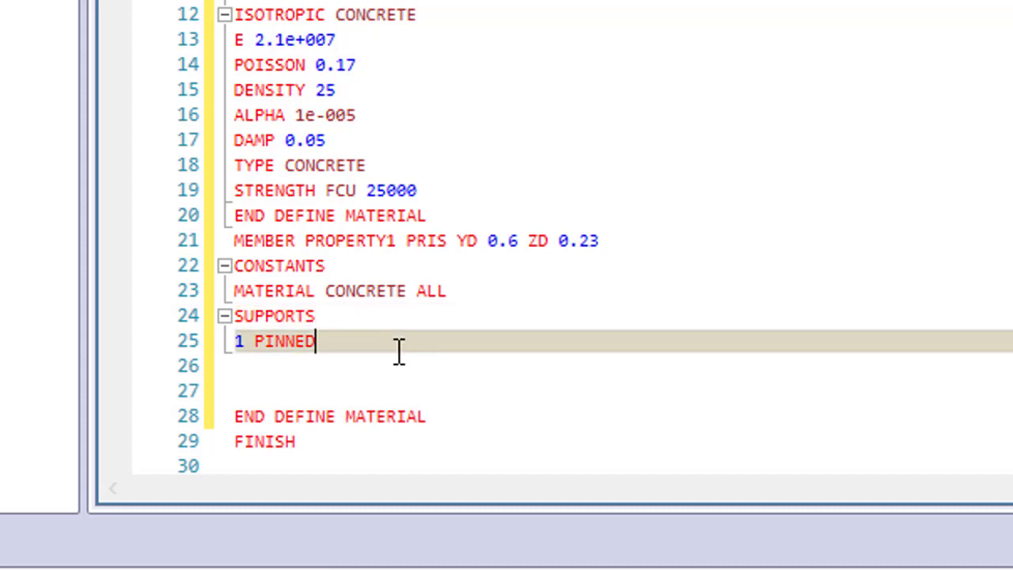
key(Return)
text(2 )
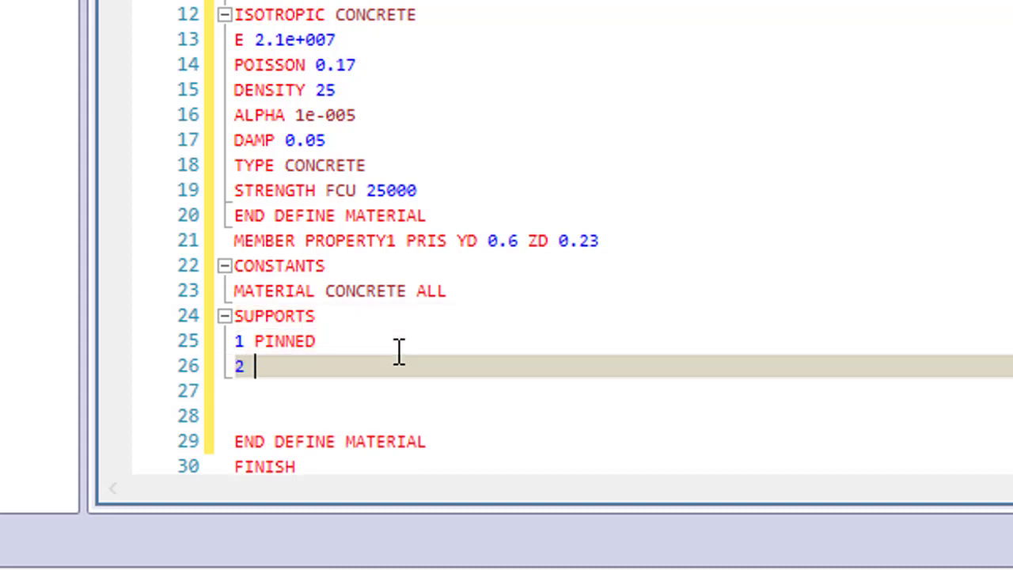
text(FIXE)
text(D BUT )
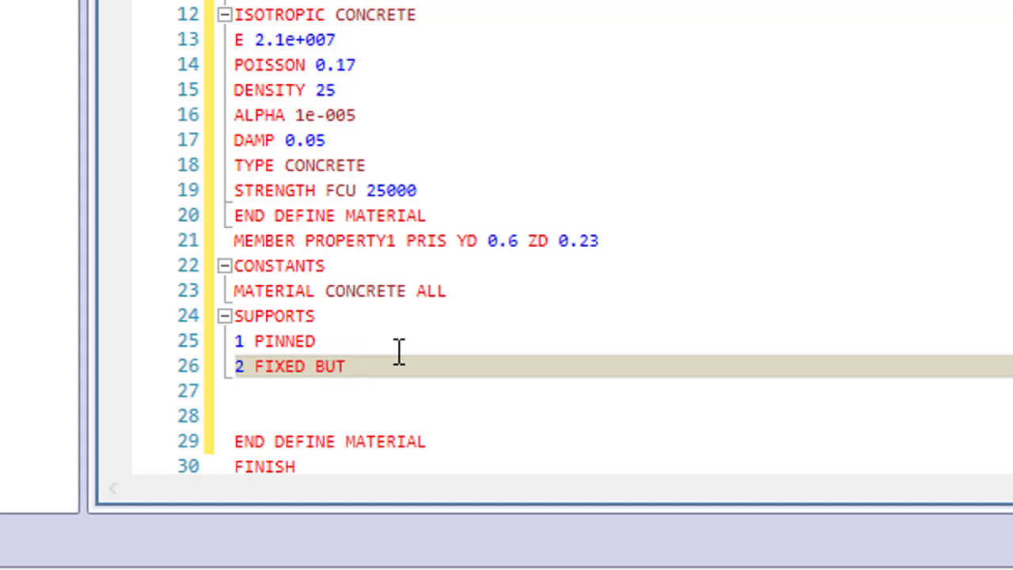
text(FX FZ )
text(MX M)
text(Y MZ)
key(Return)
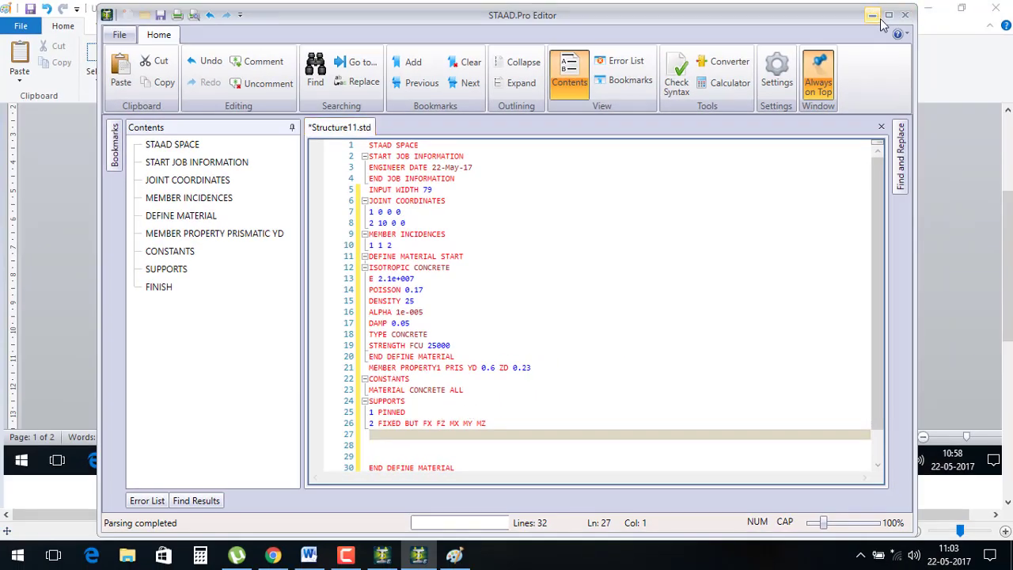
In Paint, undo the support annotations and paste a clean copy of the beam diagram
click(875, 16)
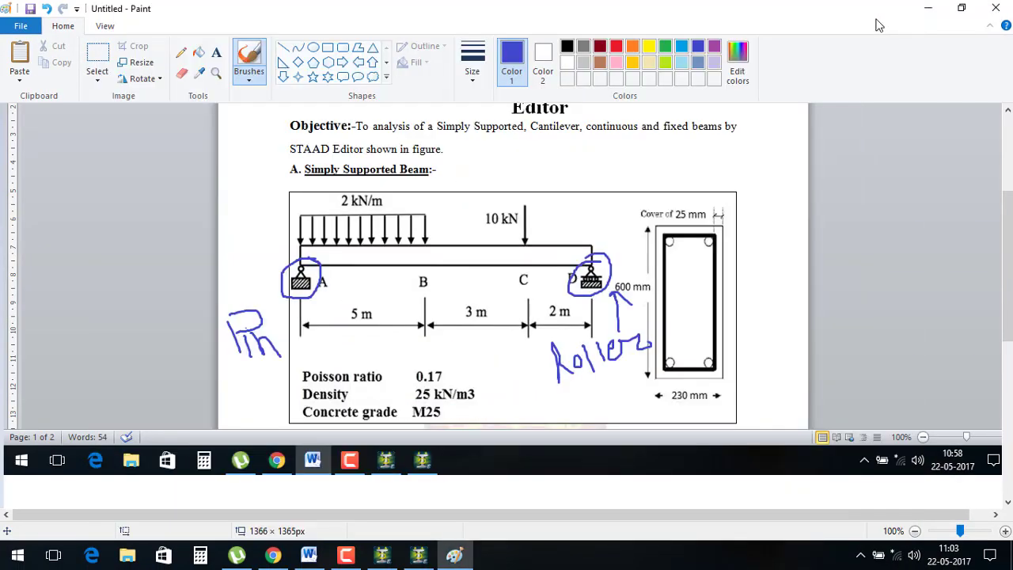
key(ctrl+z)
key(ctrl+z)
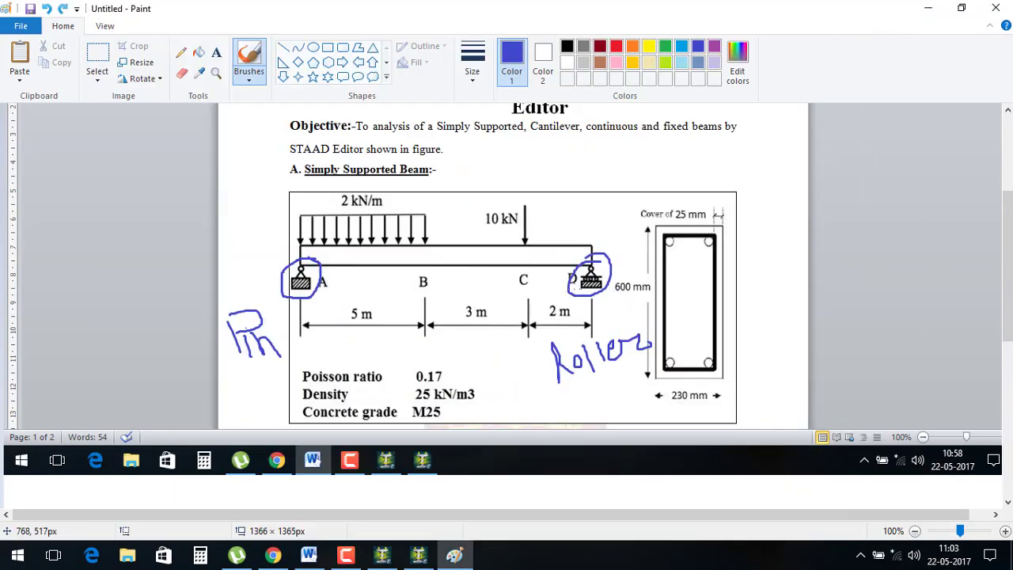
key(ctrl+z)
key(ctrl+z)
key(ctrl+z)
key(ctrl+z)
key(ctrl+z)
key(ctrl+z)
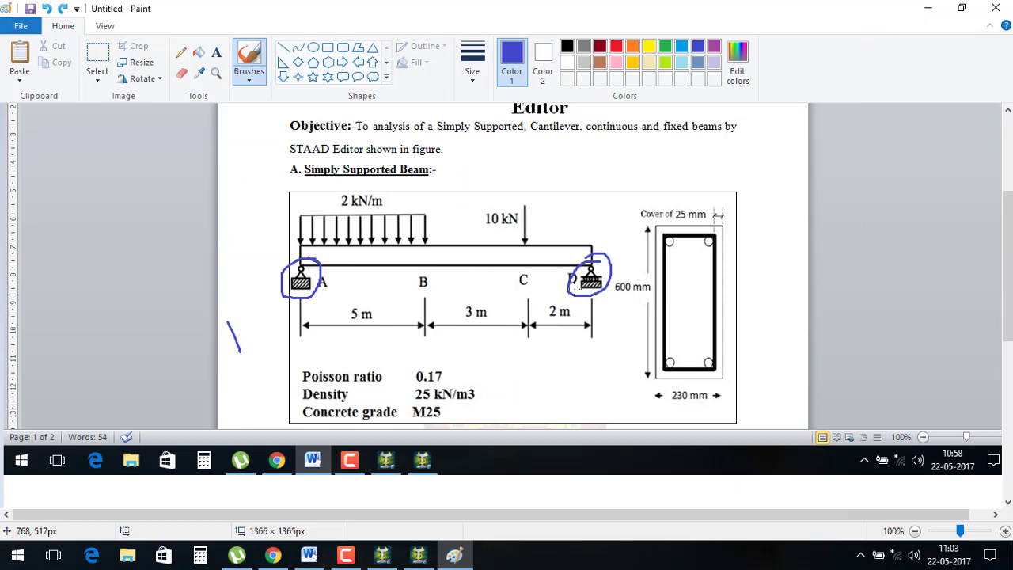
key(ctrl+z)
key(ctrl+z)
key(ctrl+z)
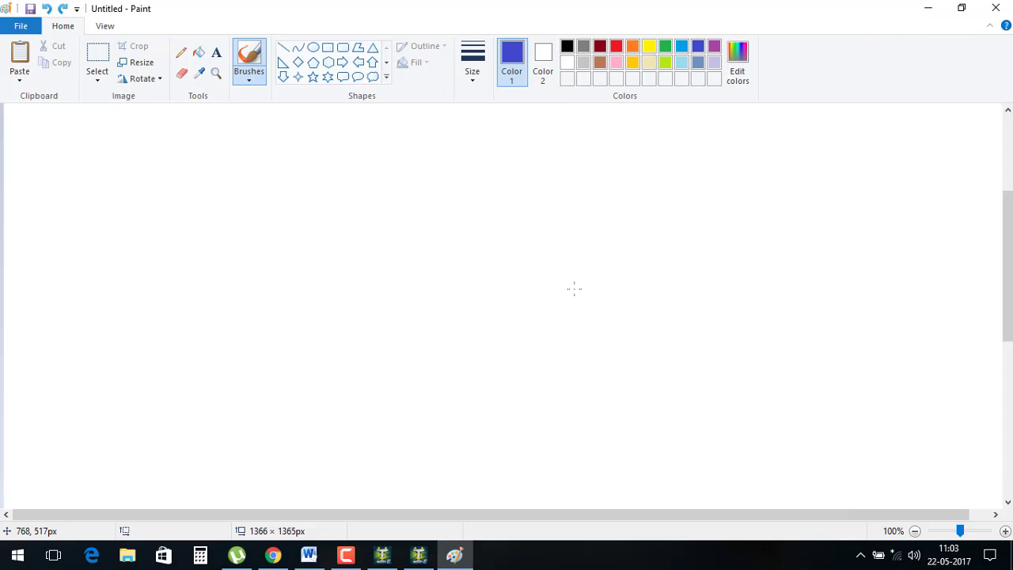
key(ctrl+v)
scroll(447, 308, down, 3)
scroll(458, 294, down, 3)
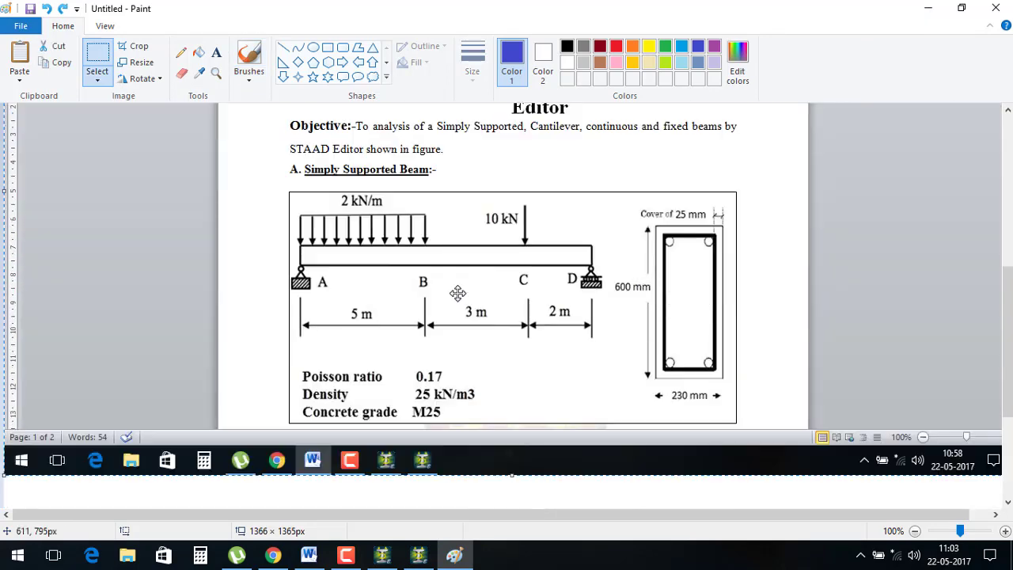
Circle the 2 kN/m distributed load and the 10 kN point load with a red brush
click(616, 47)
click(250, 62)
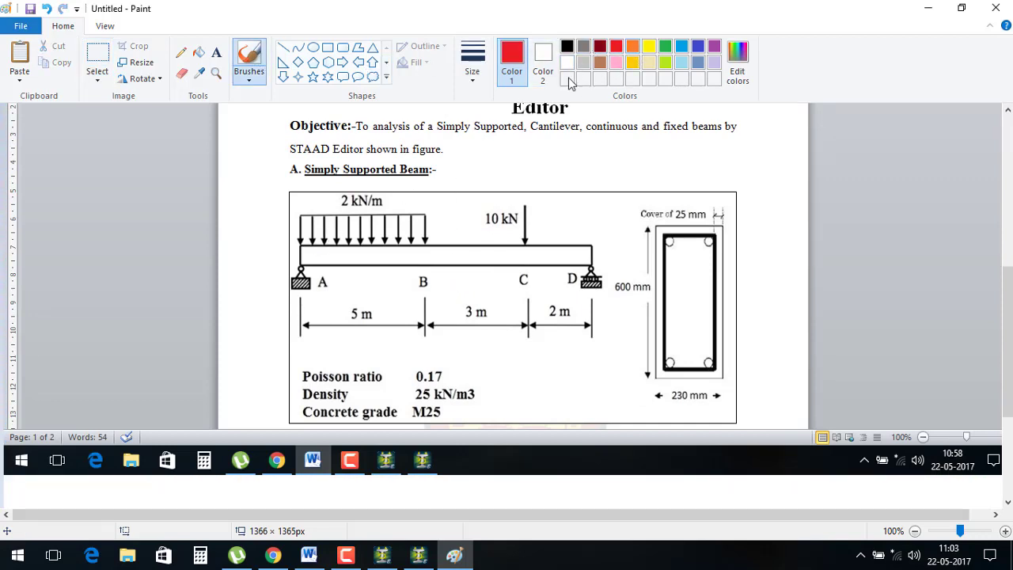
mouse_move(281, 246)
mouse_down()
mouse_move(394, 255)
mouse_move(364, 162)
mouse_move(295, 252)
mouse_up()
mouse_move(541, 185)
mouse_down()
mouse_move(515, 189)
mouse_move(509, 247)
mouse_move(559, 226)
mouse_move(544, 186)
mouse_move(673, 186)
mouse_up()
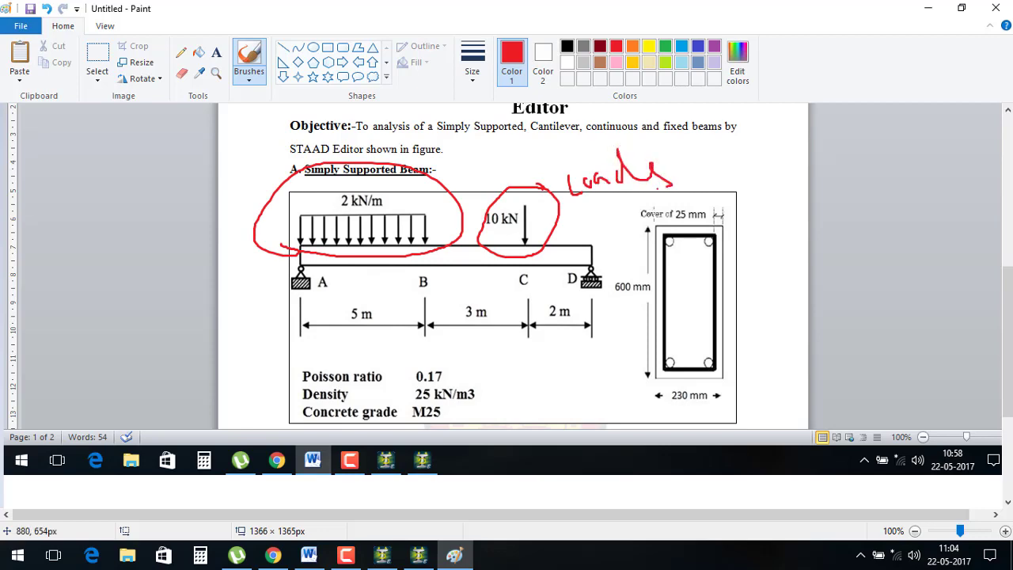
click(454, 552)
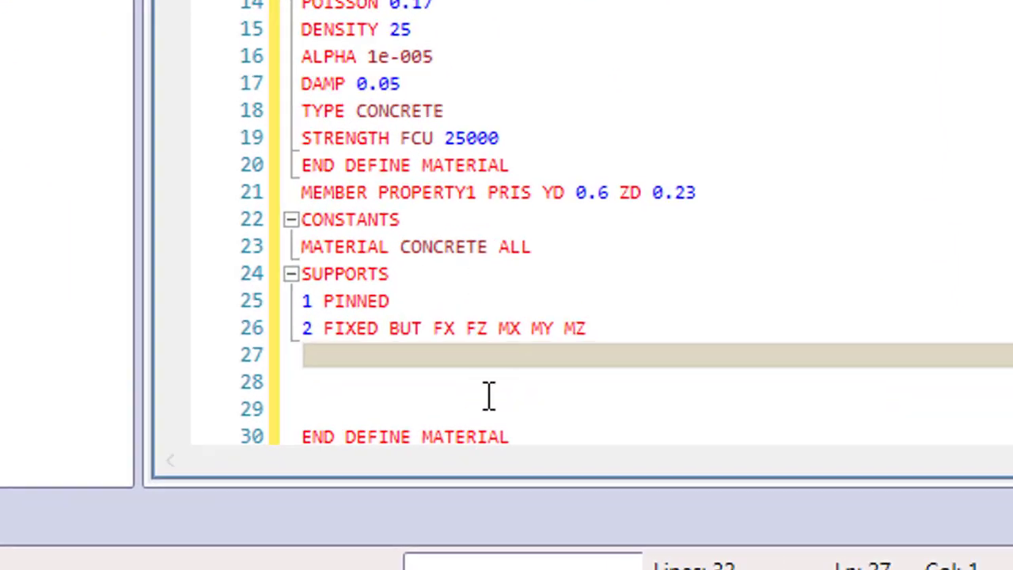
Add the load case line LOAD 1 LOADTYPE DEAD TITLE DEAD LOAD
click(511, 376)
click(523, 350)
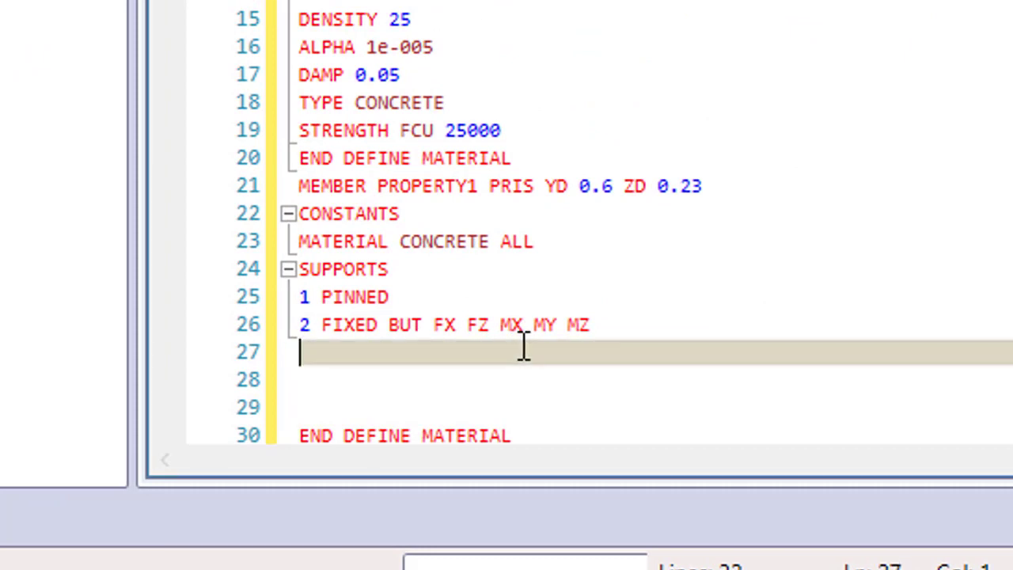
text(LO)
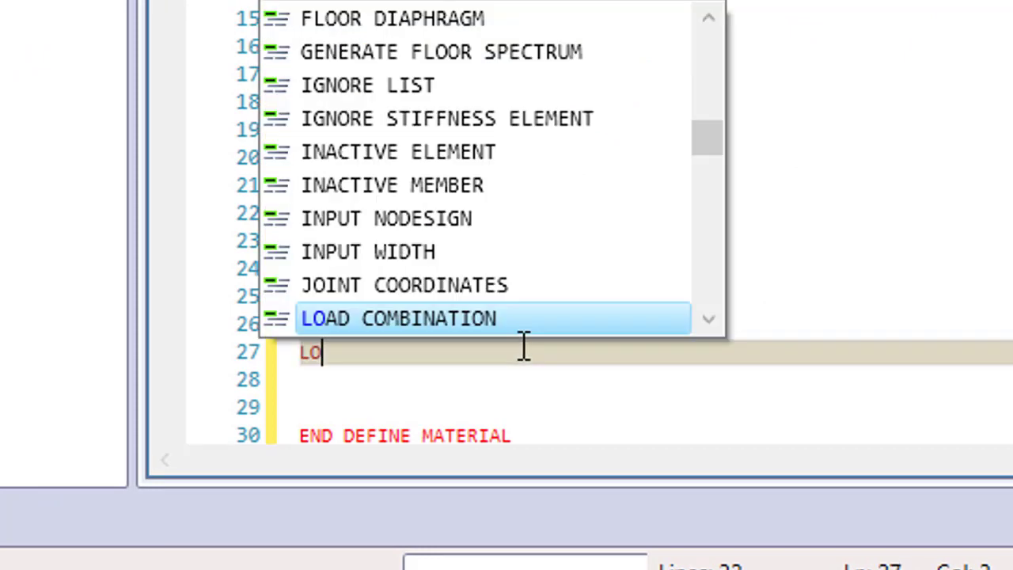
text(AD)
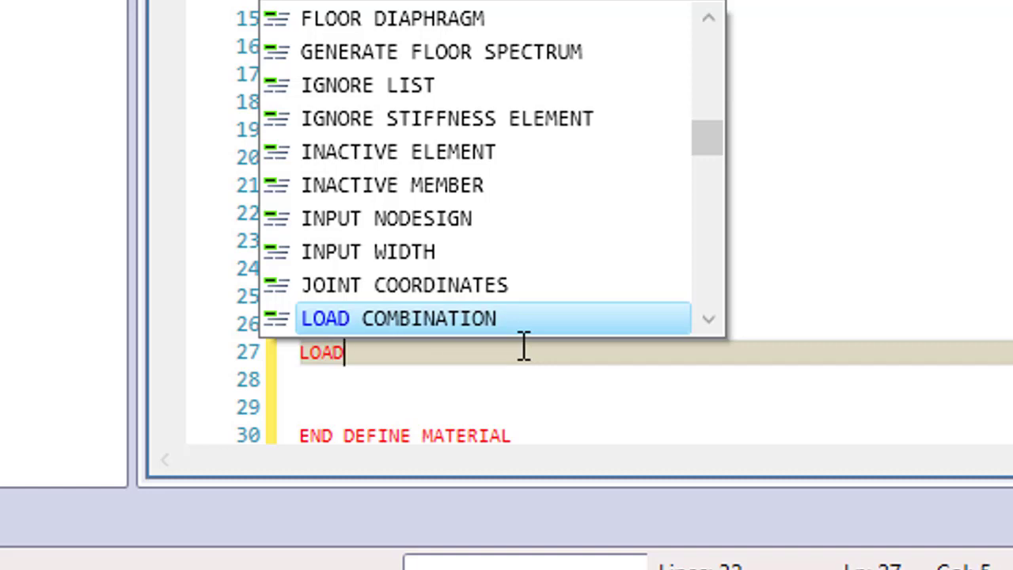
key(BackSpace)
key(BackSpace)
text(AD)
text( 1 LO)
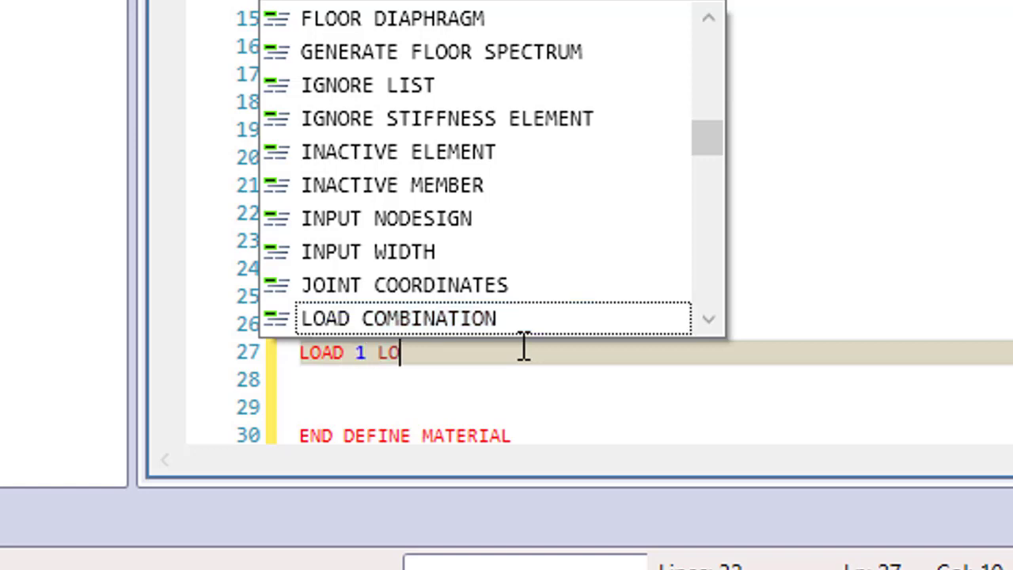
text(ADTYPE )
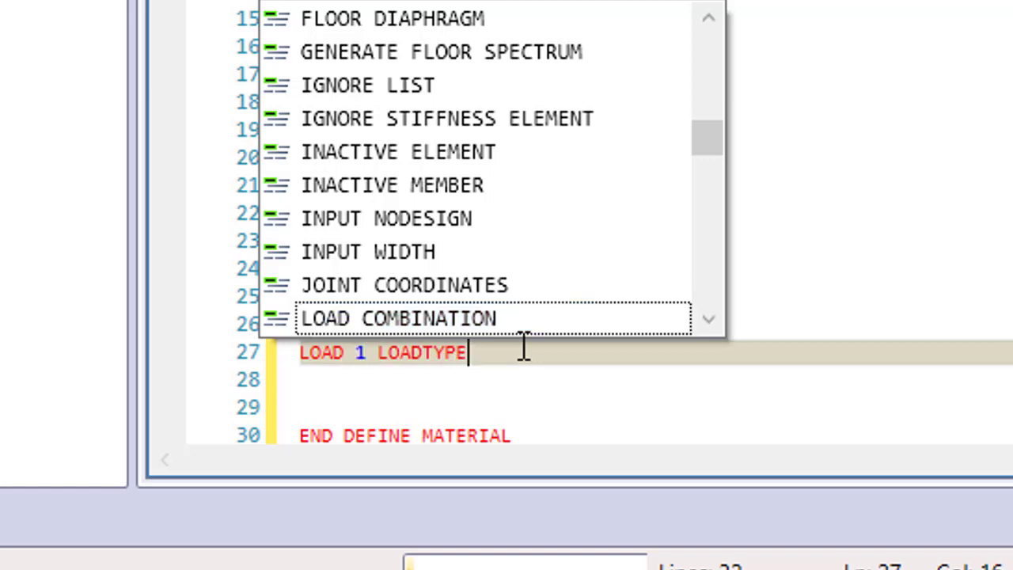
text(DEAD )
text(TITLE )
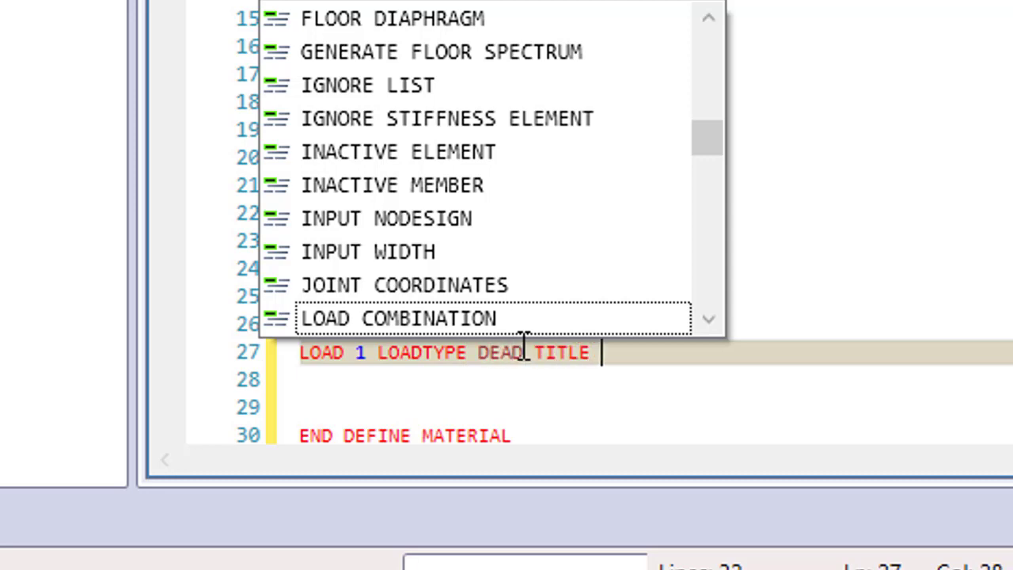
text(DEAD)
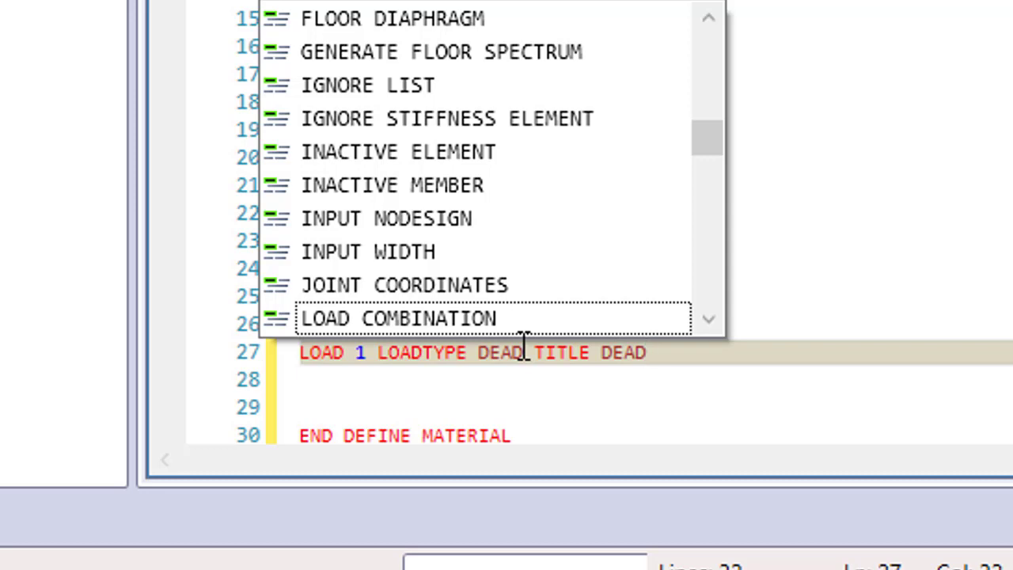
text( LOA)
text(D)
key(Return)
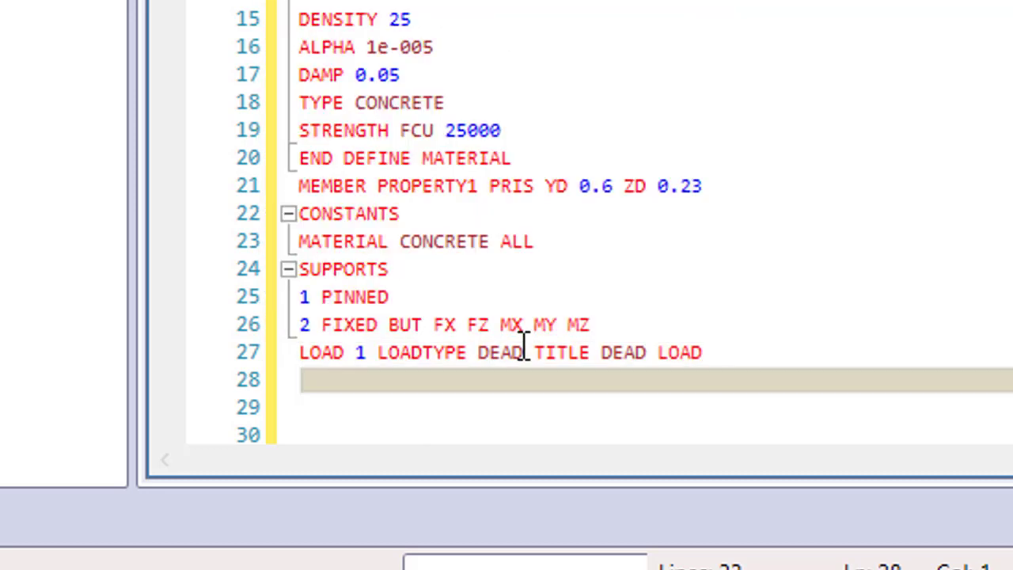
Enter MEMBER LOAD with 1 UNI GY -2 0 5, then begin 2 CONC GY -10 8
text(MEM)
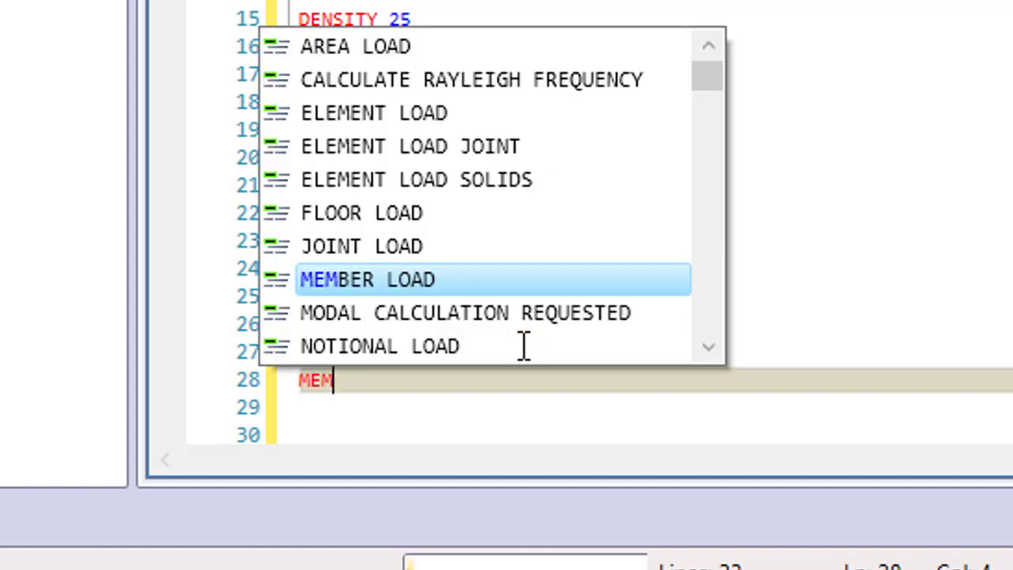
text(BER LOA)
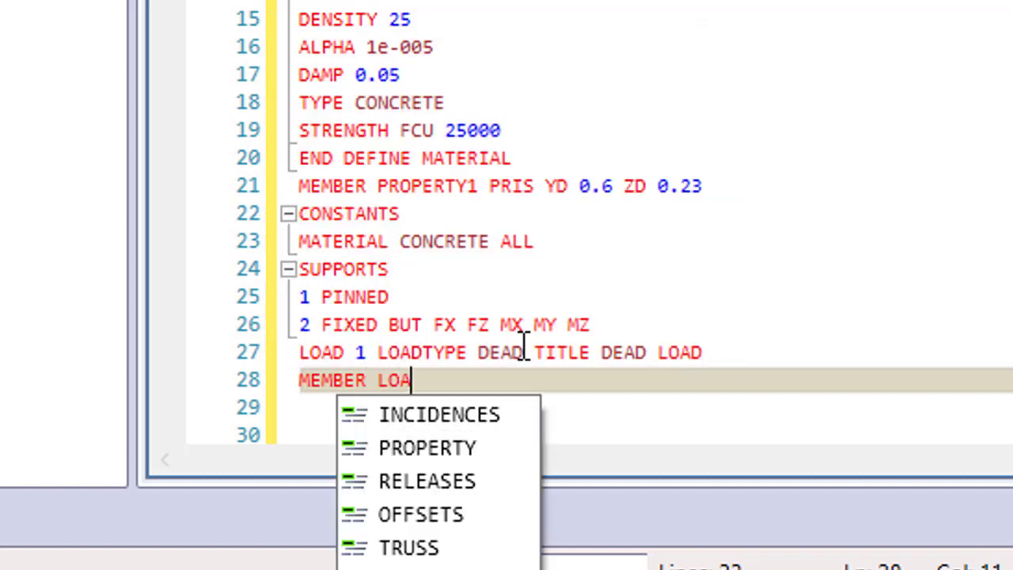
text(D)
key(Escape)
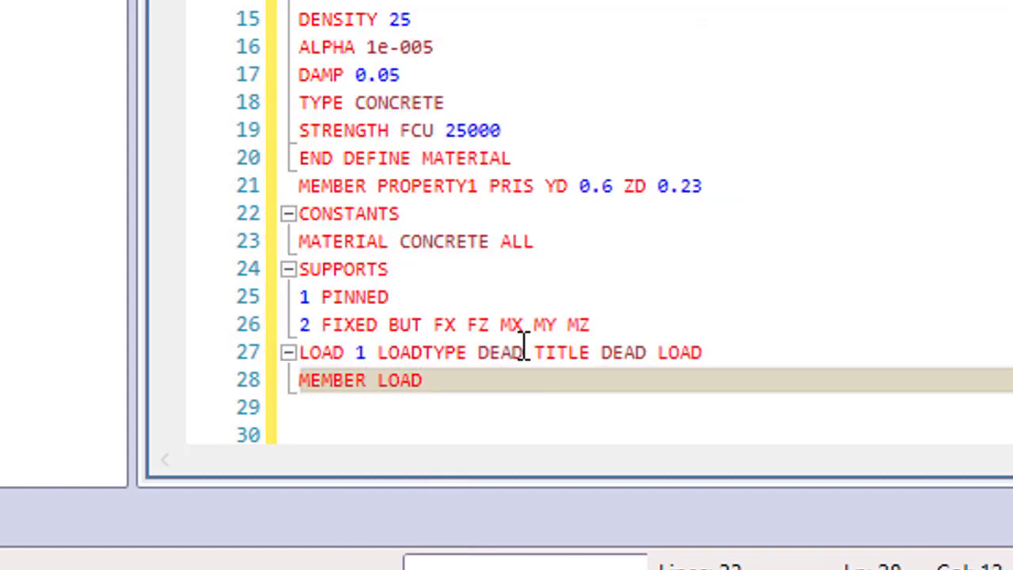
text(1 UNI)
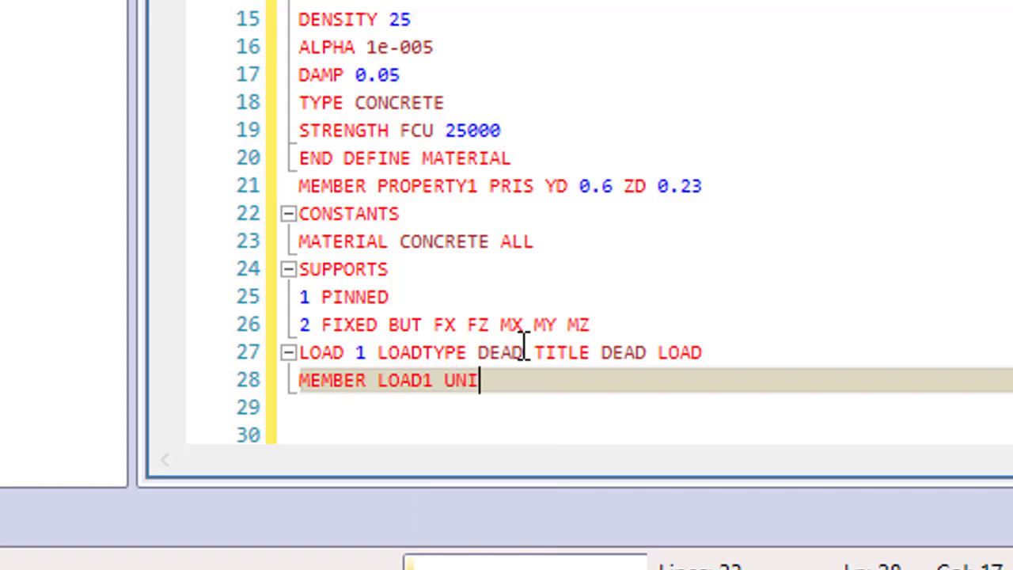
key(BackSpace)
key(BackSpace)
key(BackSpace)
key(BackSpace)
key(BackSpace)
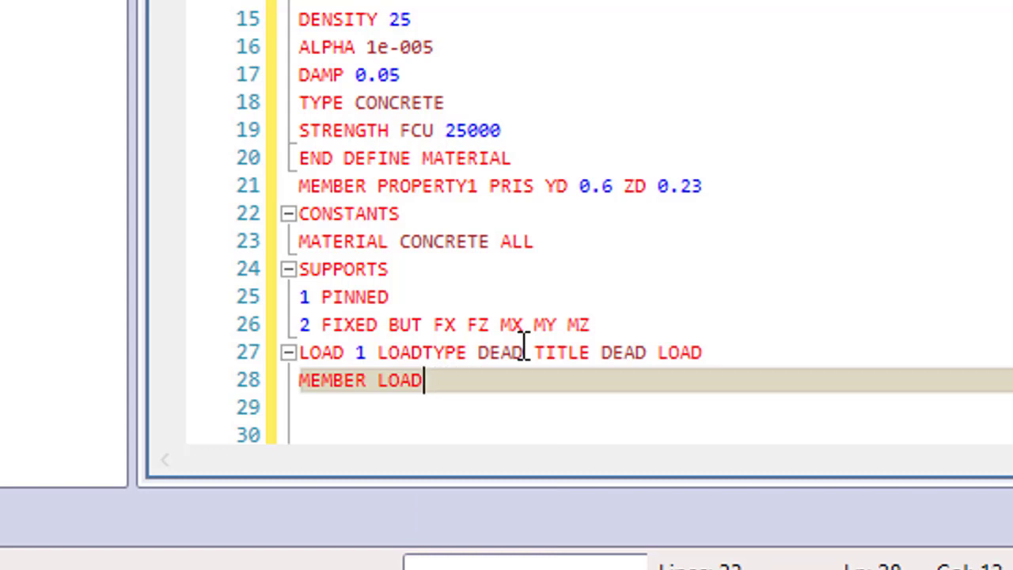
key(BackSpace)
text(D)
key(Return)
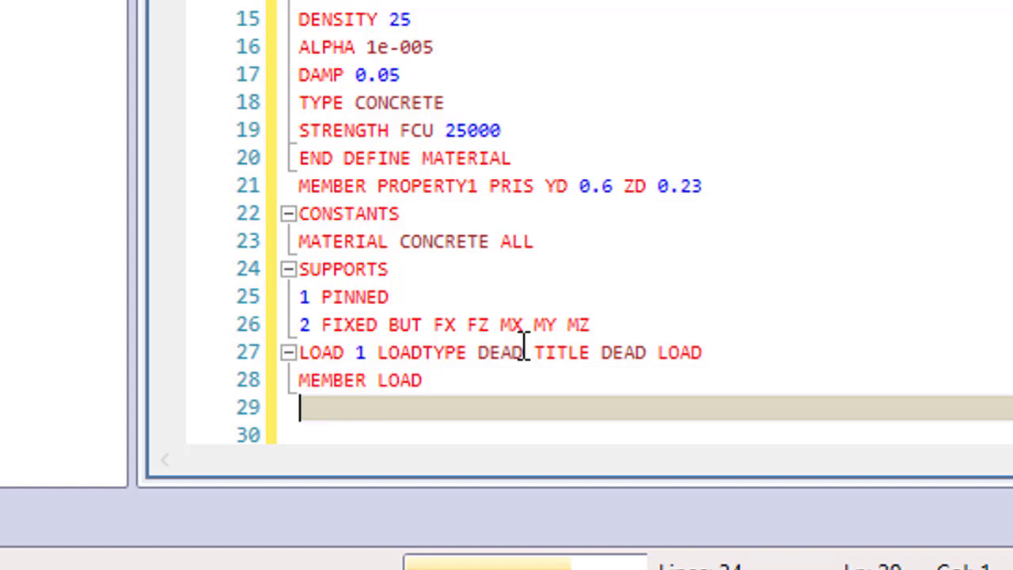
text(1 U)
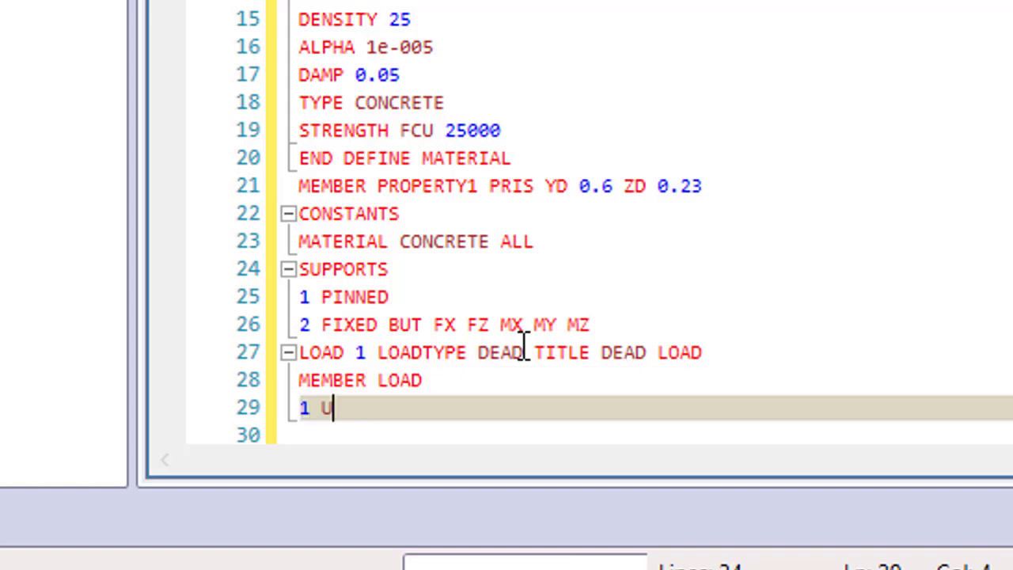
text(NI)
text( GY)
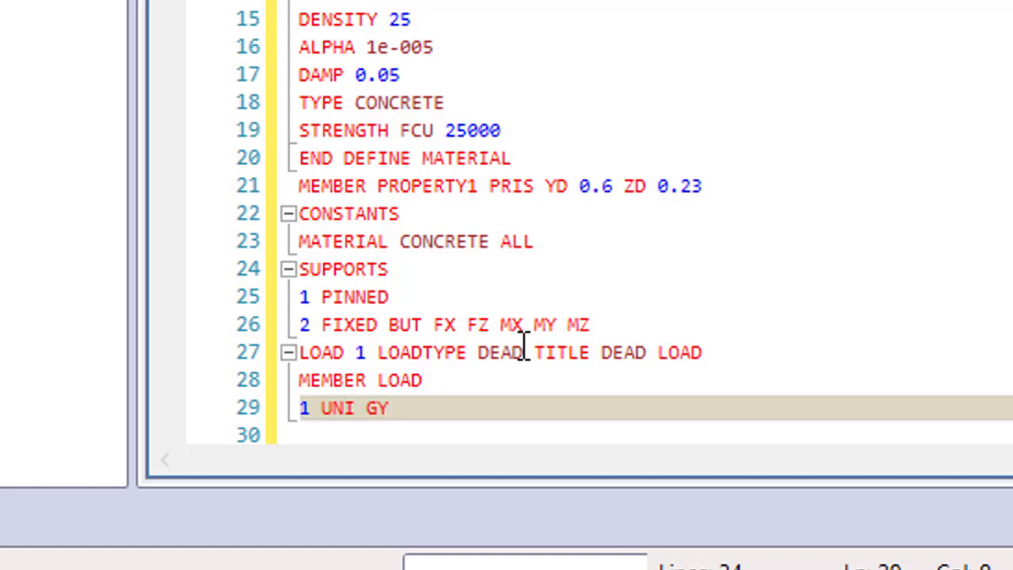
text( -2 )
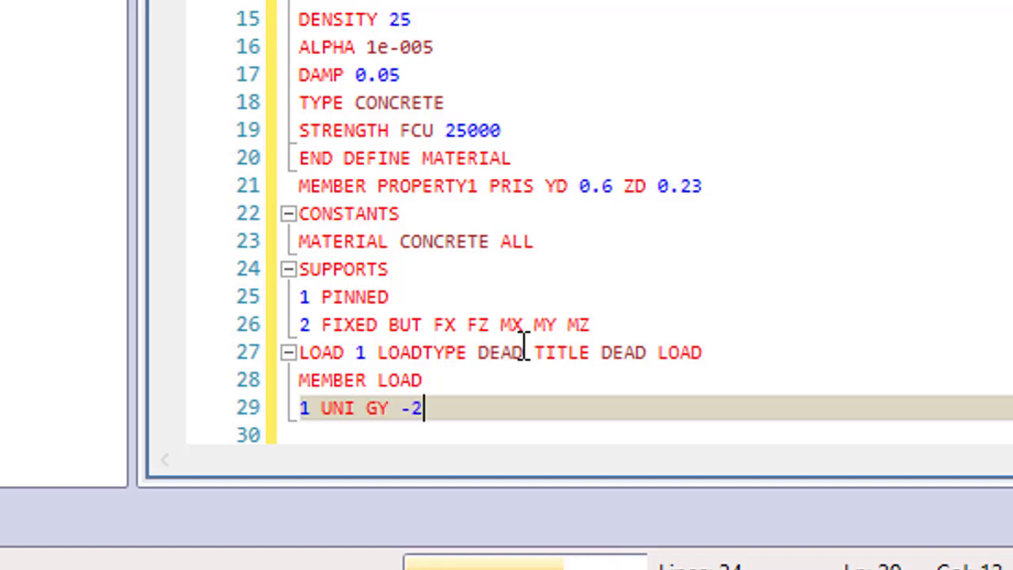
text(0 5)
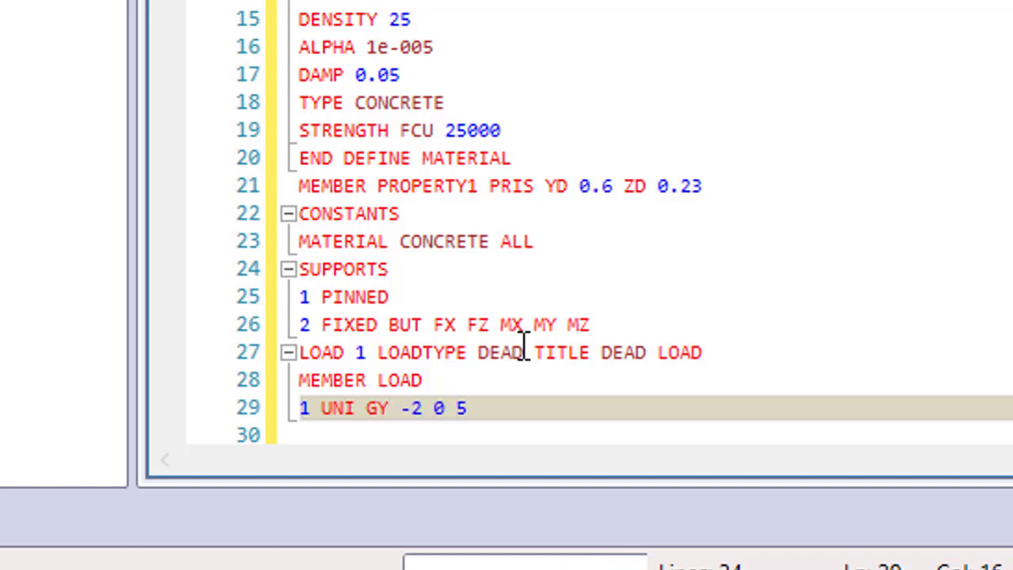
key(Return)
text(2 )
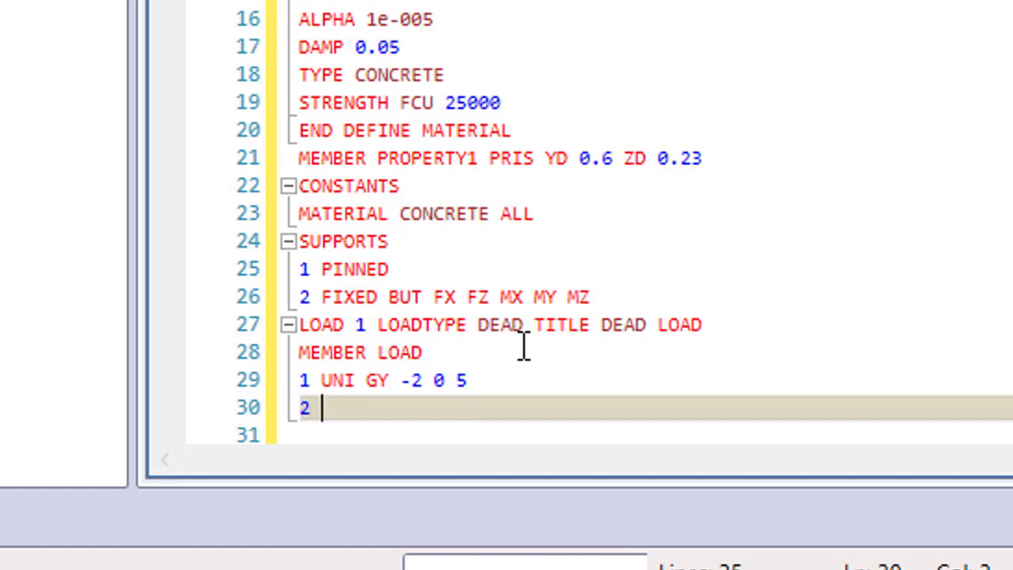
text(CONC )
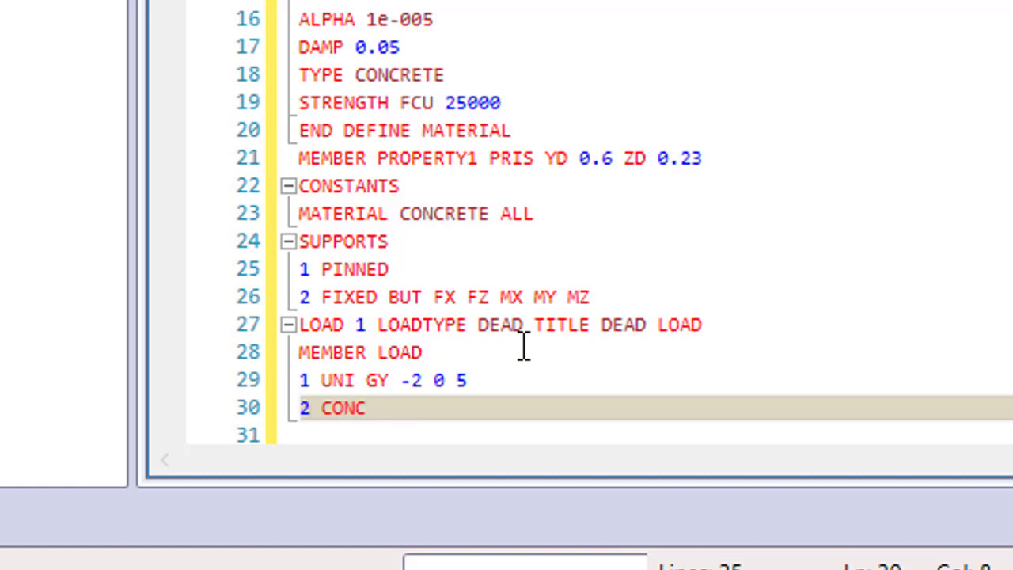
text(GY -)
text(10 8)
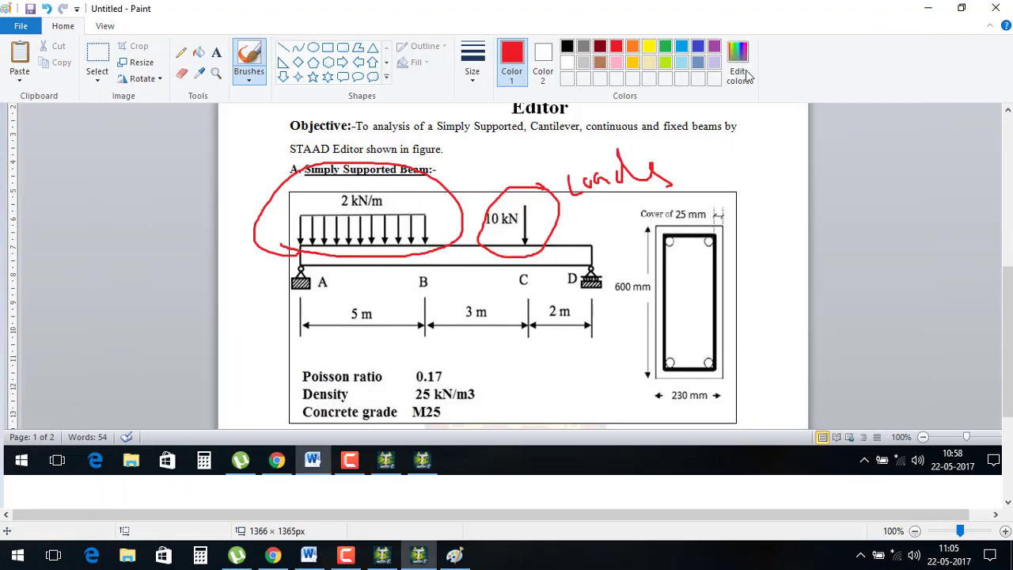
Type the red label '1 UNI GY -2 0 5' below the beam sketch on a single line
scroll(496, 302, down, 2)
scroll(498, 303, up, 4)
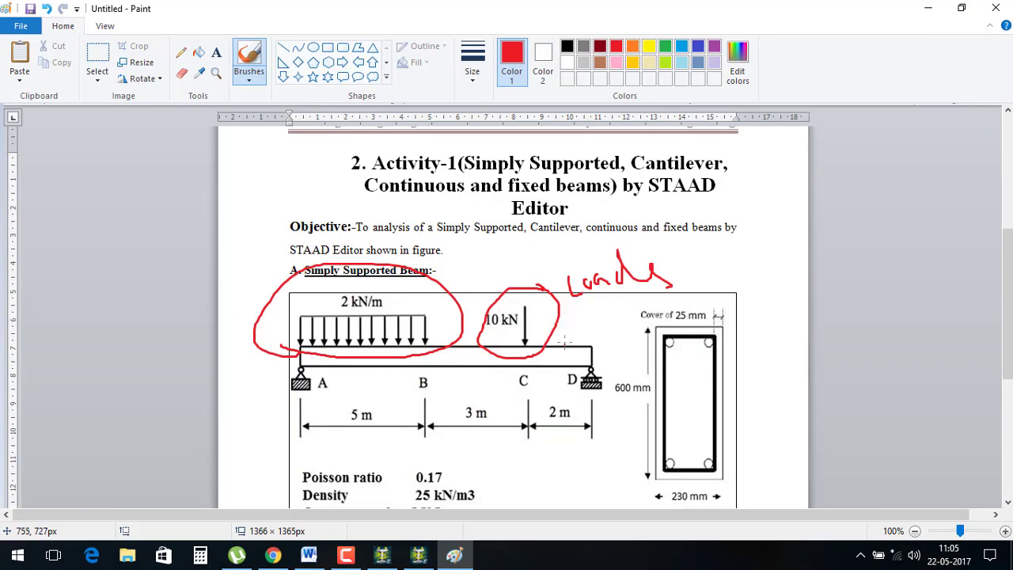
scroll(564, 342, down, 2)
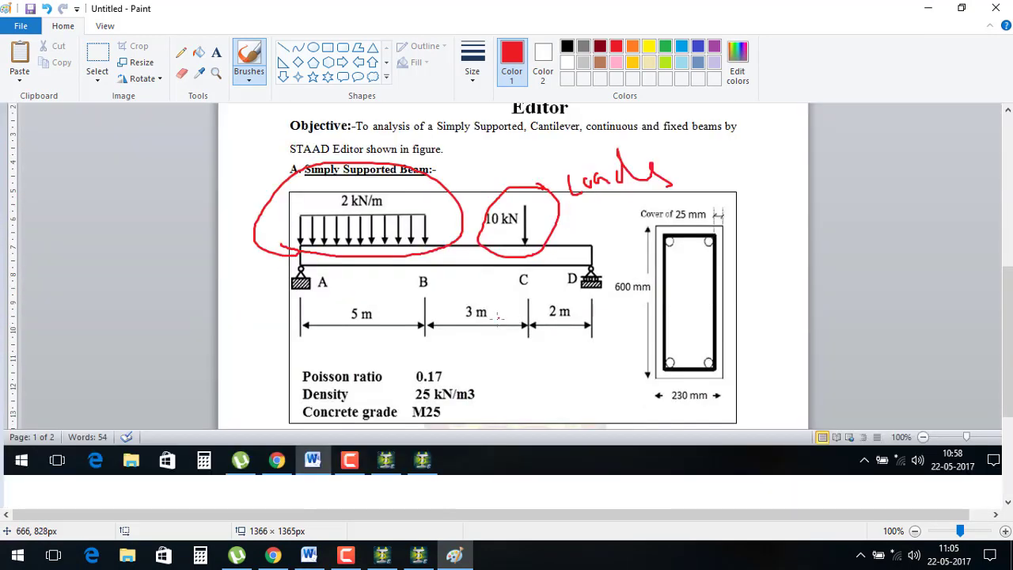
click(218, 54)
click(463, 352)
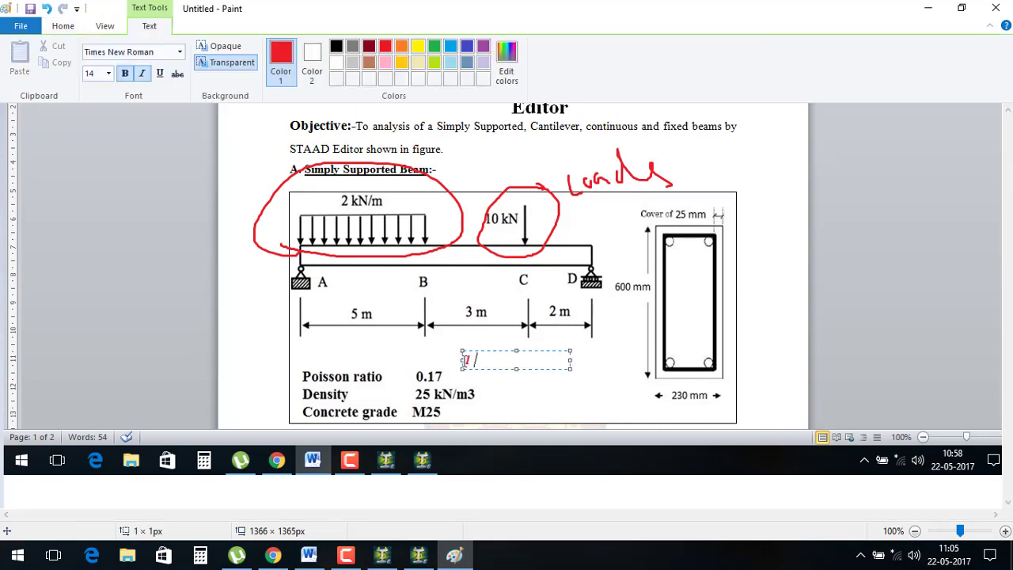
text(UNI GY -2 0)
key(Return)
text(56)
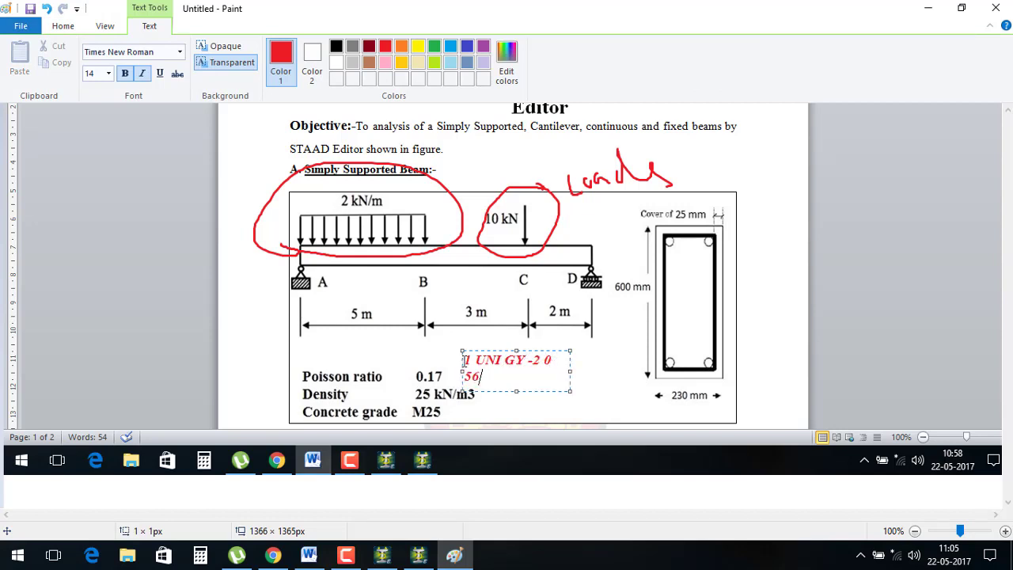
key(BackSpace)
drag(570, 370, 581, 372)
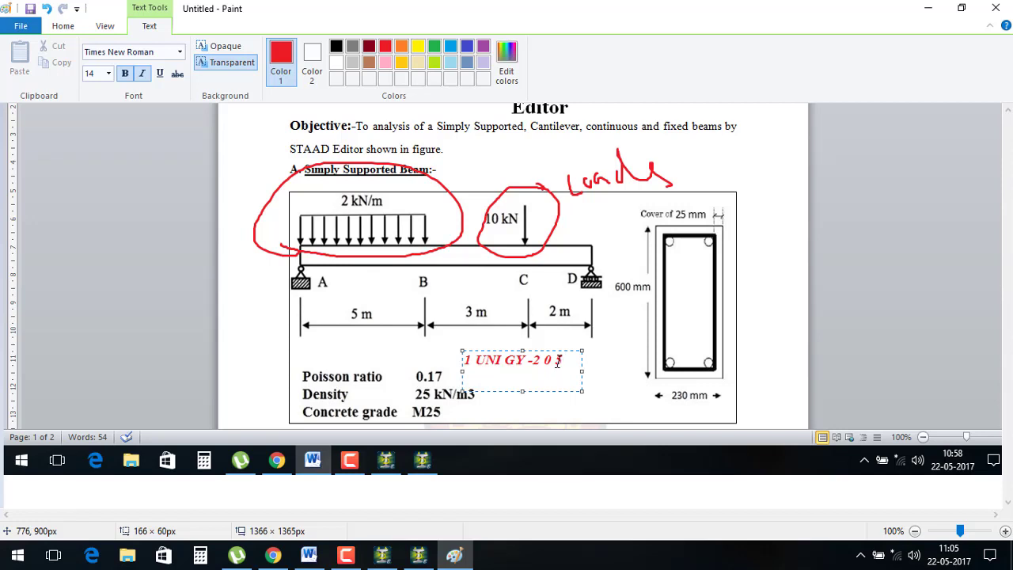
click(621, 379)
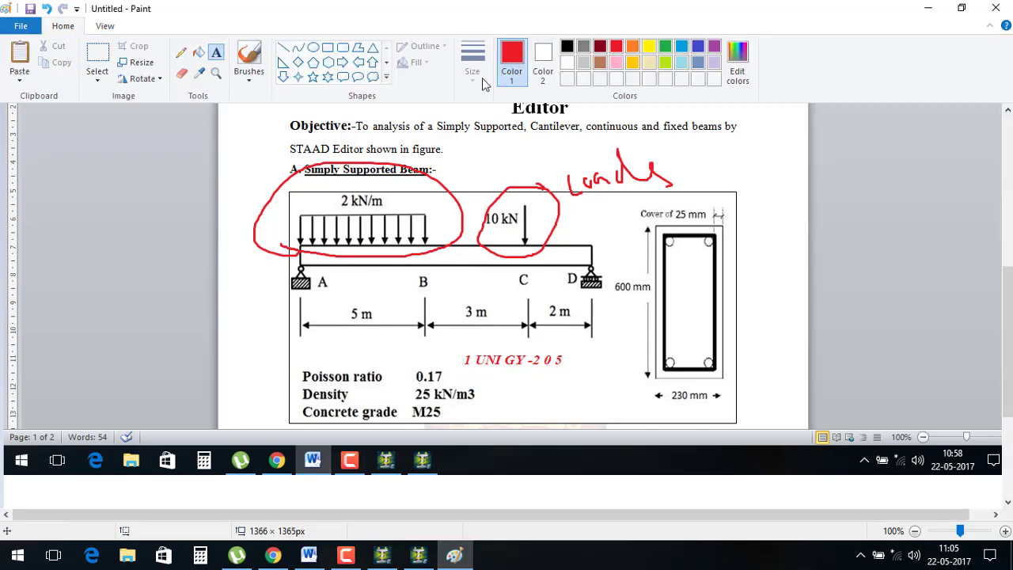
Circle the 1 in green and label it MEMBER NUMBER
click(665, 46)
click(249, 59)
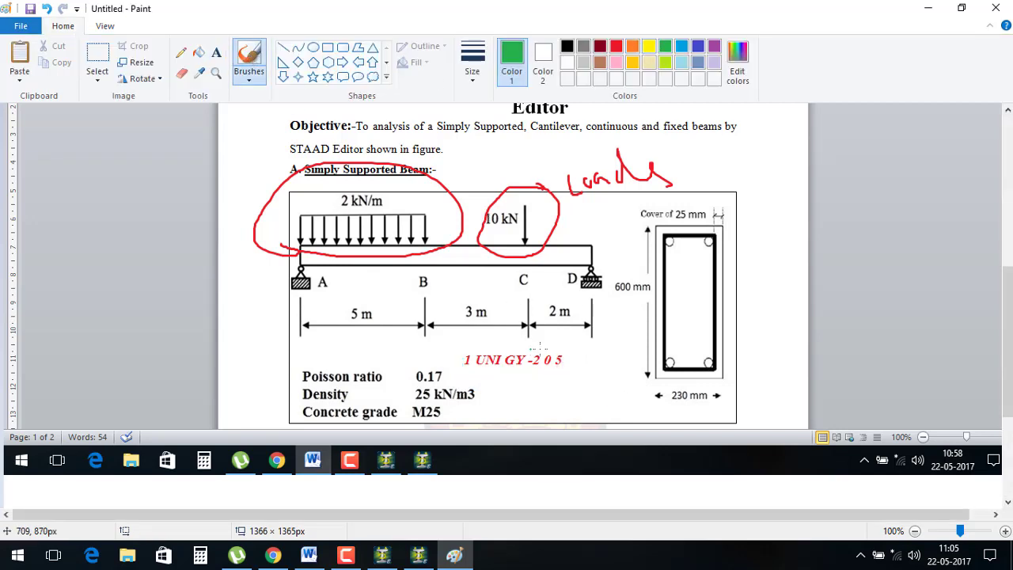
mouse_move(470, 348)
mouse_down()
mouse_move(458, 358)
mouse_move(466, 368)
mouse_move(472, 350)
mouse_move(405, 354)
mouse_up()
click(216, 52)
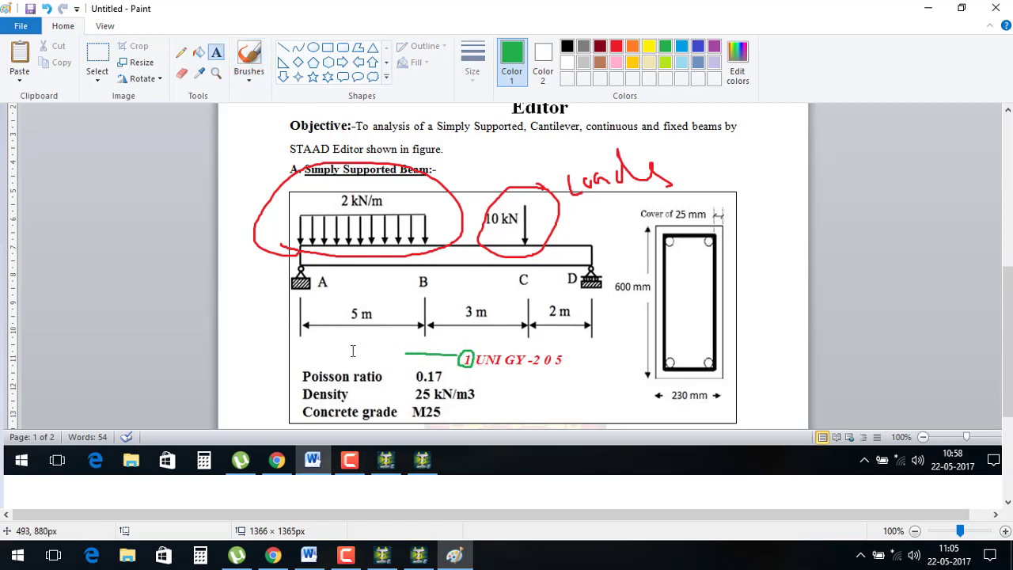
click(323, 345)
text(MEMBE)
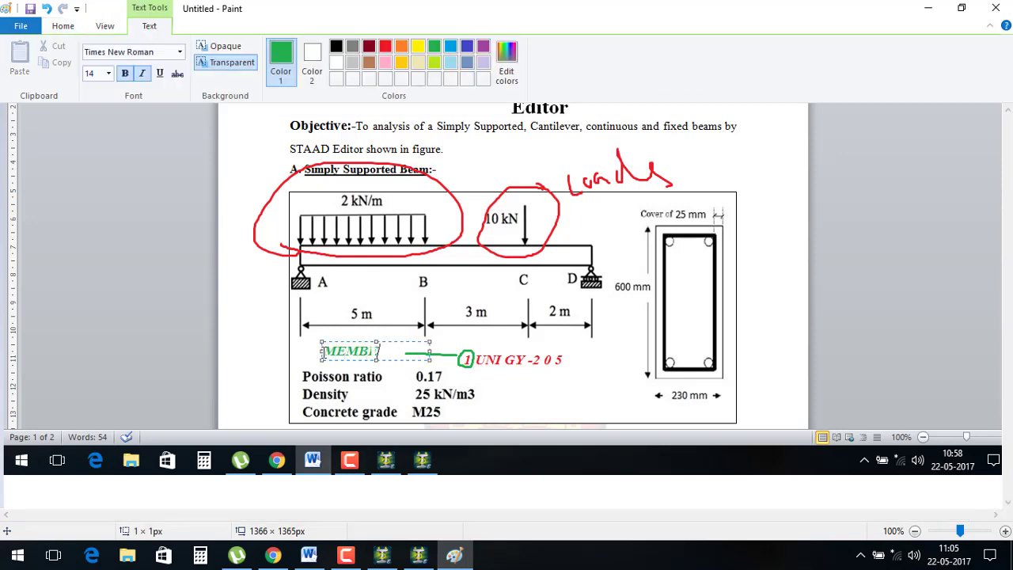
text(R NUMBER)
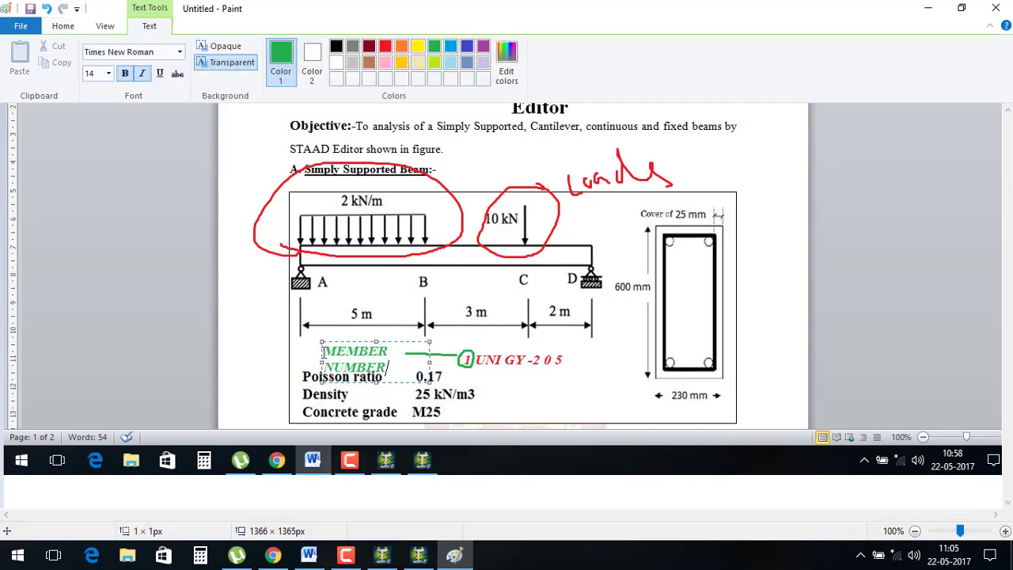
click(472, 390)
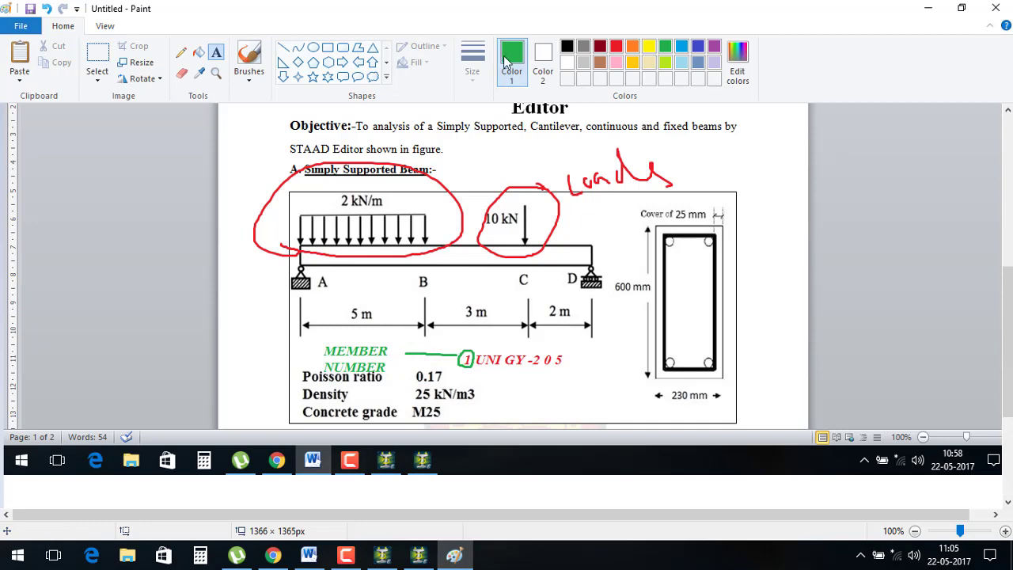
Mark UNI with an orange arrow and label it UNIFORM LOAD
click(249, 57)
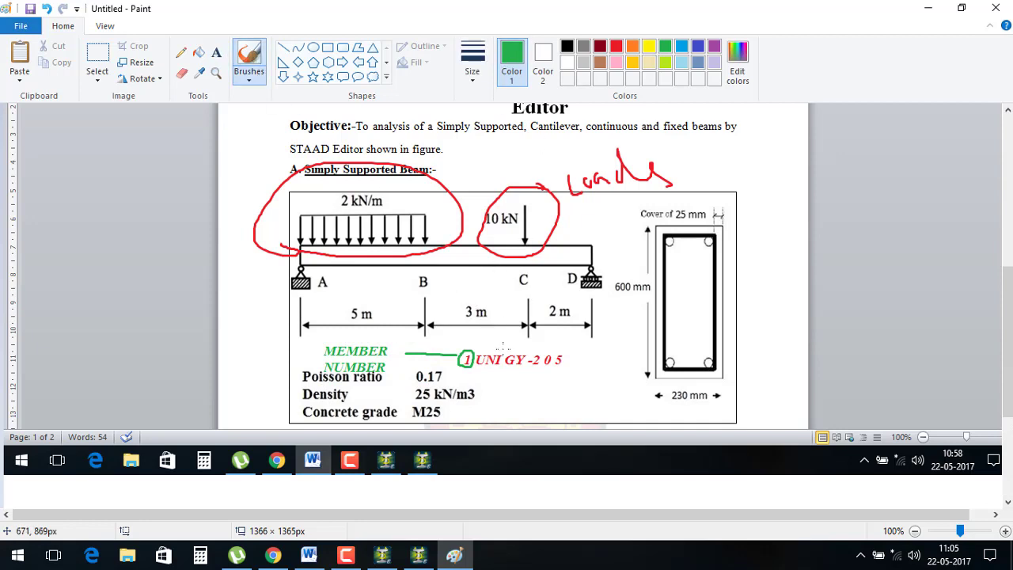
click(632, 47)
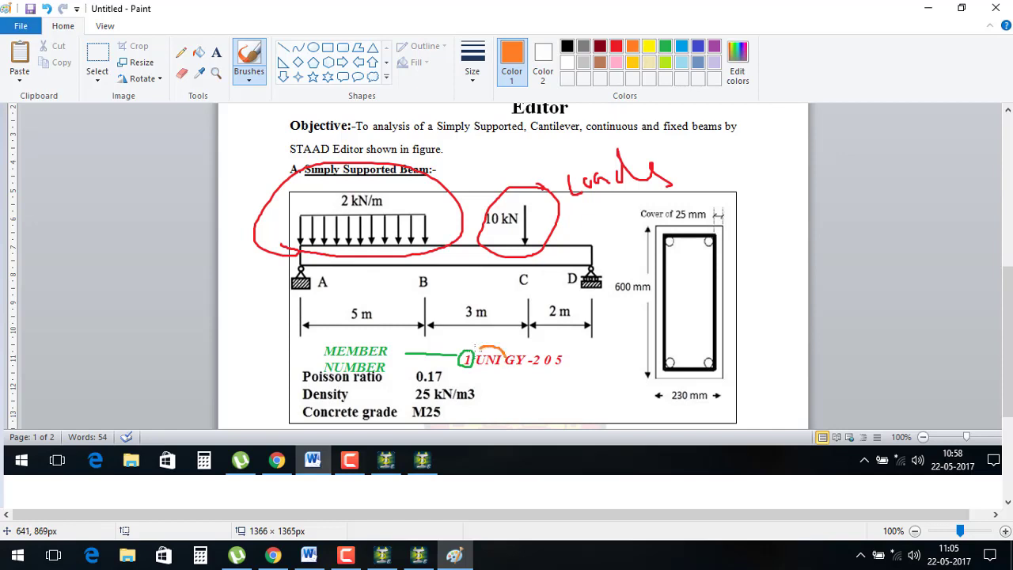
drag(491, 379, 501, 388)
click(216, 52)
click(491, 395)
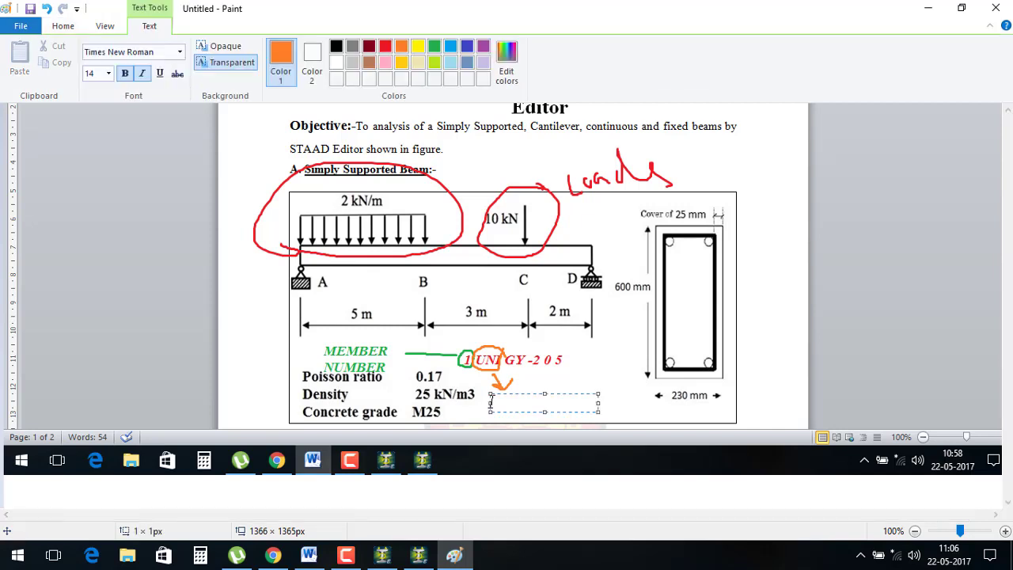
text(UNIFORM )
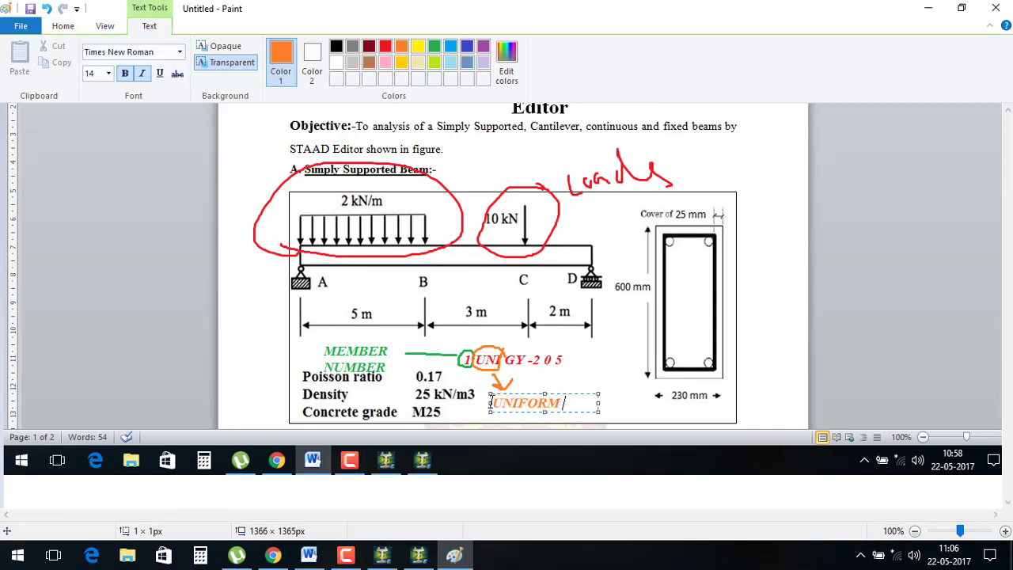
text(LOAD)
click(559, 372)
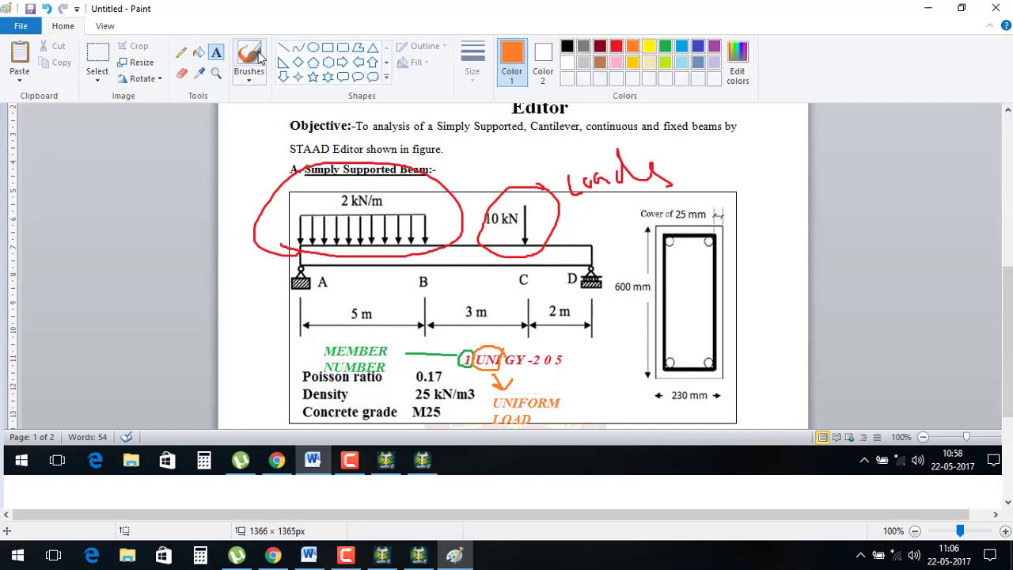
click(252, 57)
click(665, 47)
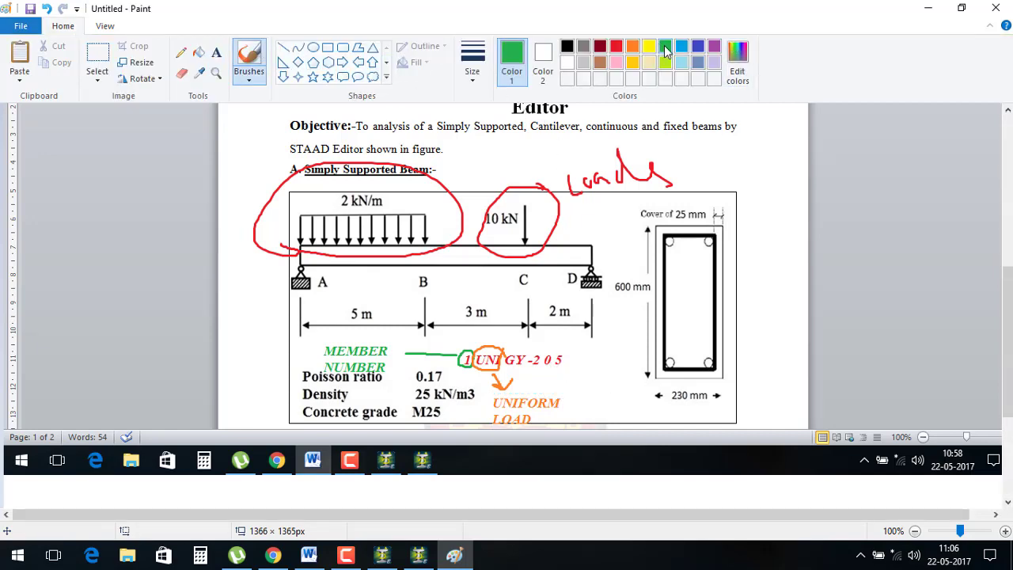
Draw green strokes linking GY, the 2 kN/m value, the 5 m span and support A to the load text
drag(520, 361, 527, 377)
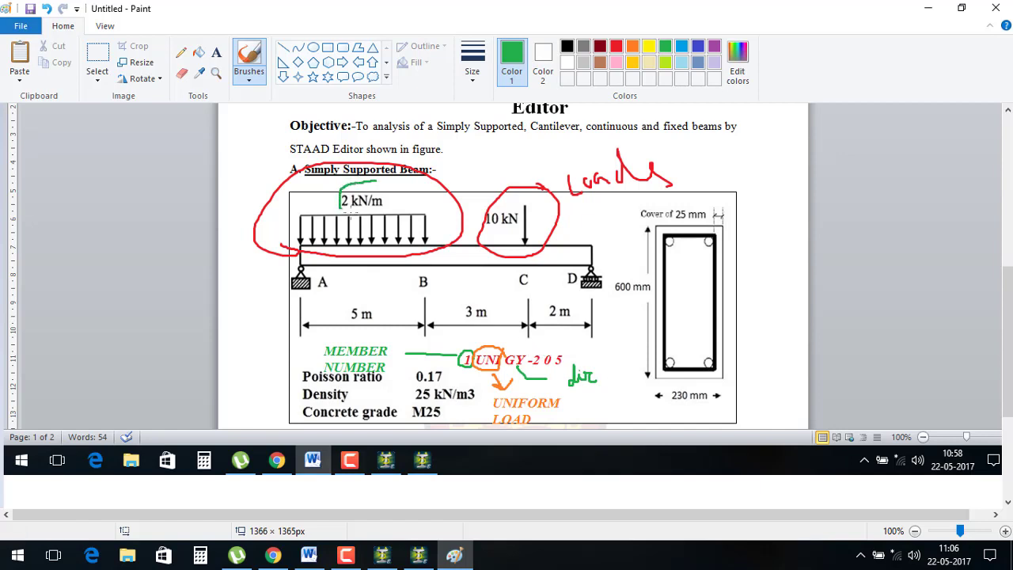
drag(393, 196, 502, 287)
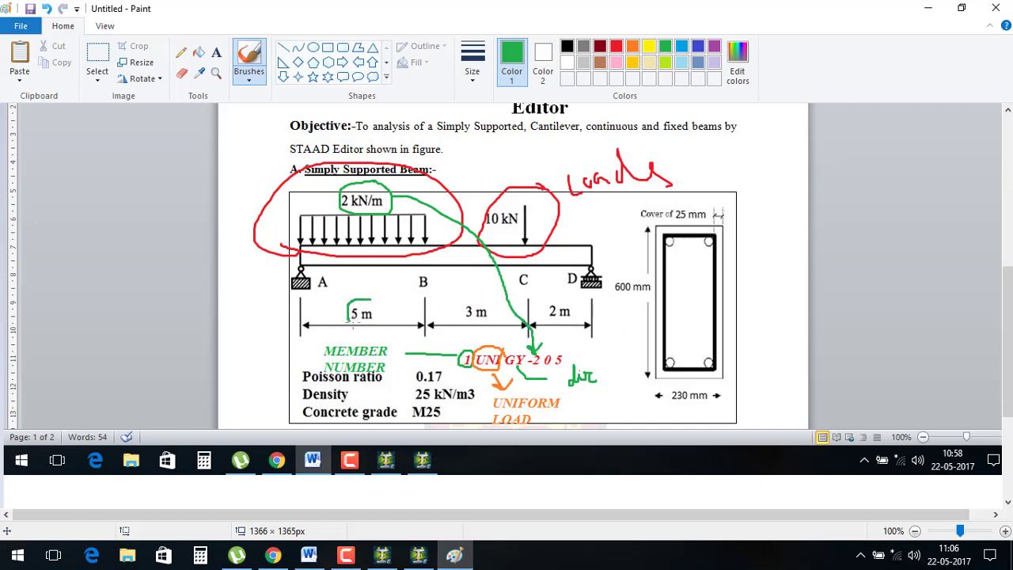
drag(377, 313, 500, 312)
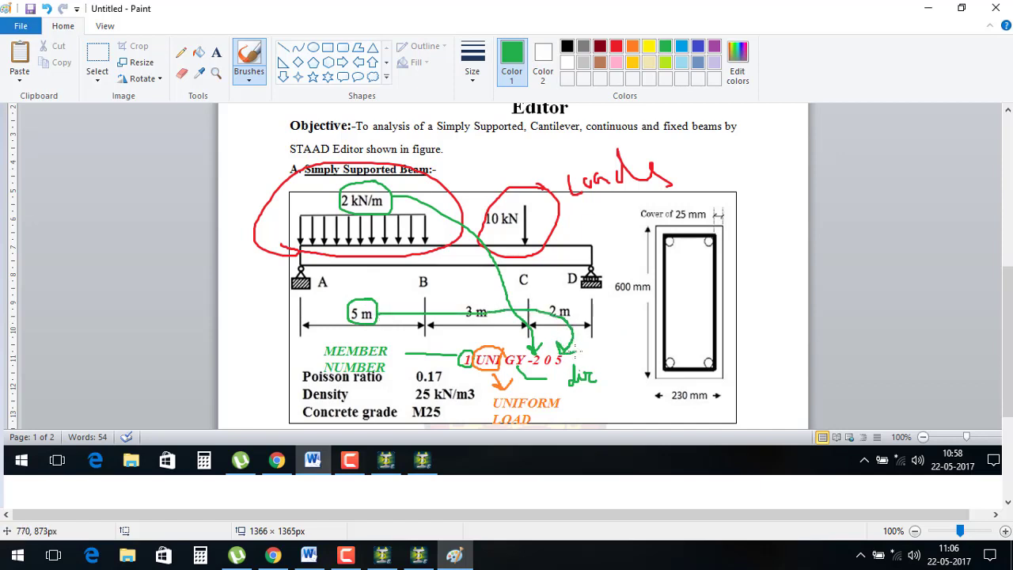
drag(540, 372, 308, 273)
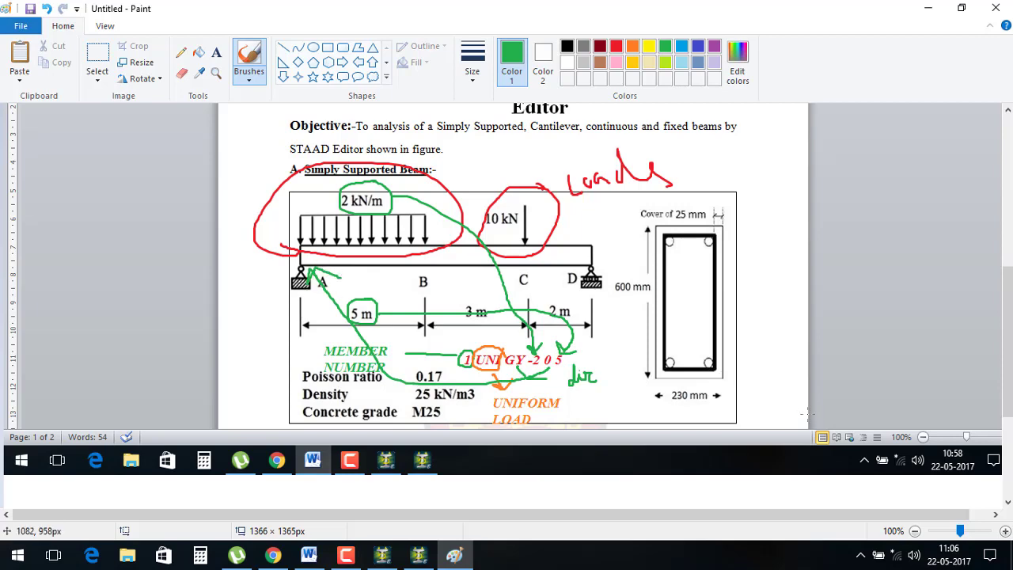
click(419, 554)
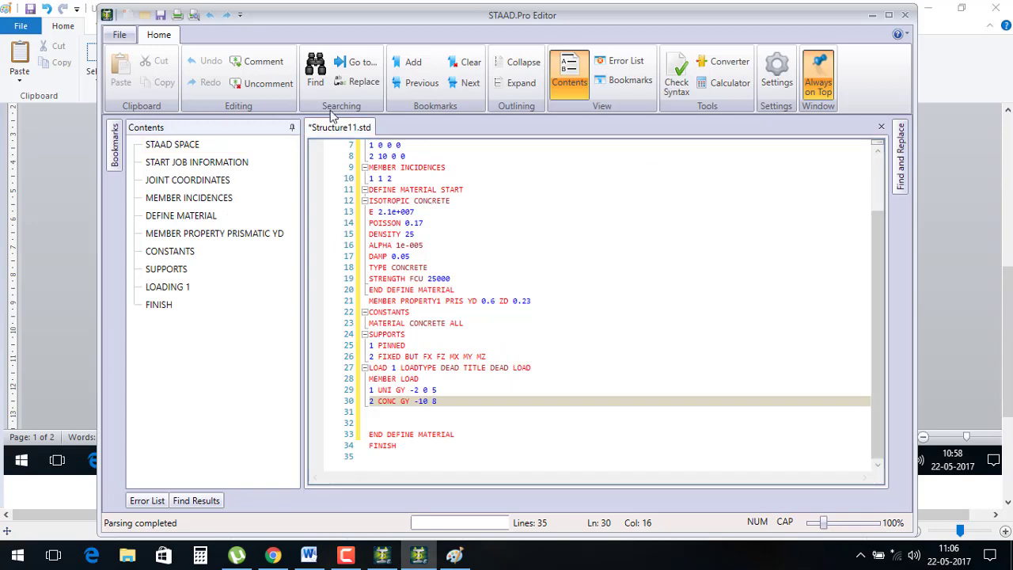
Save and close the STAAD input editor, then bring the annotated Paint sketch to the front
click(160, 15)
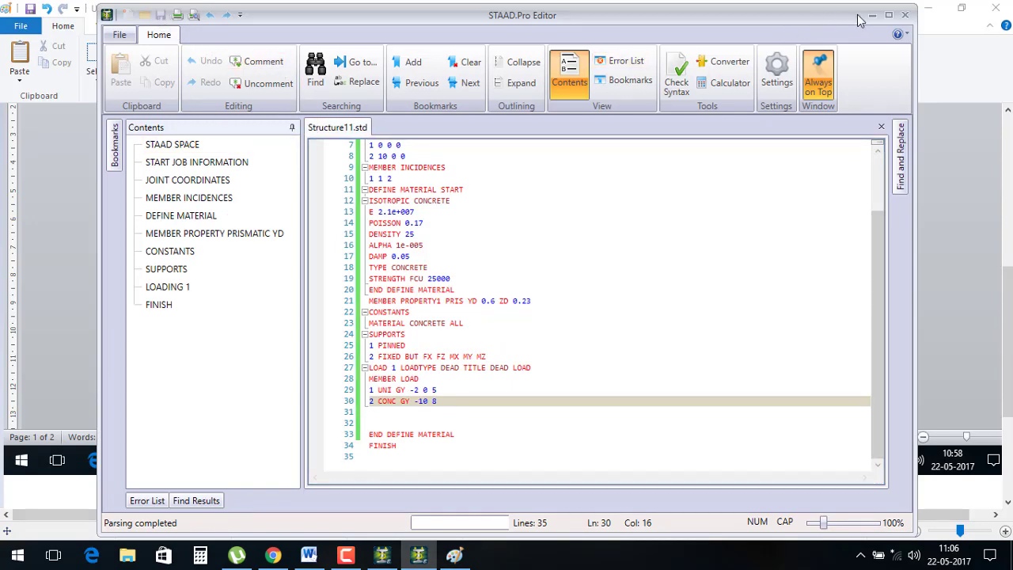
click(904, 14)
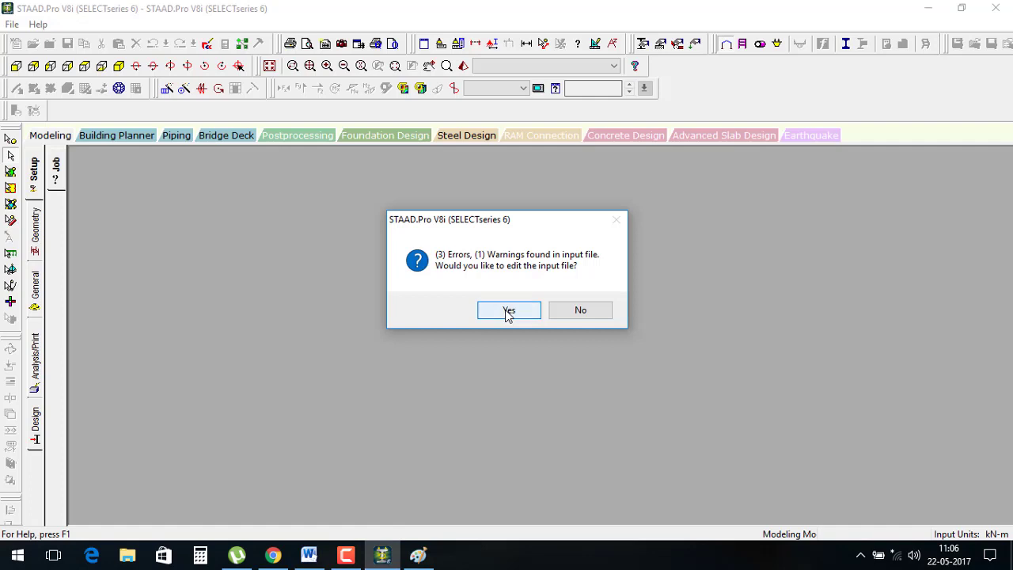
click(507, 311)
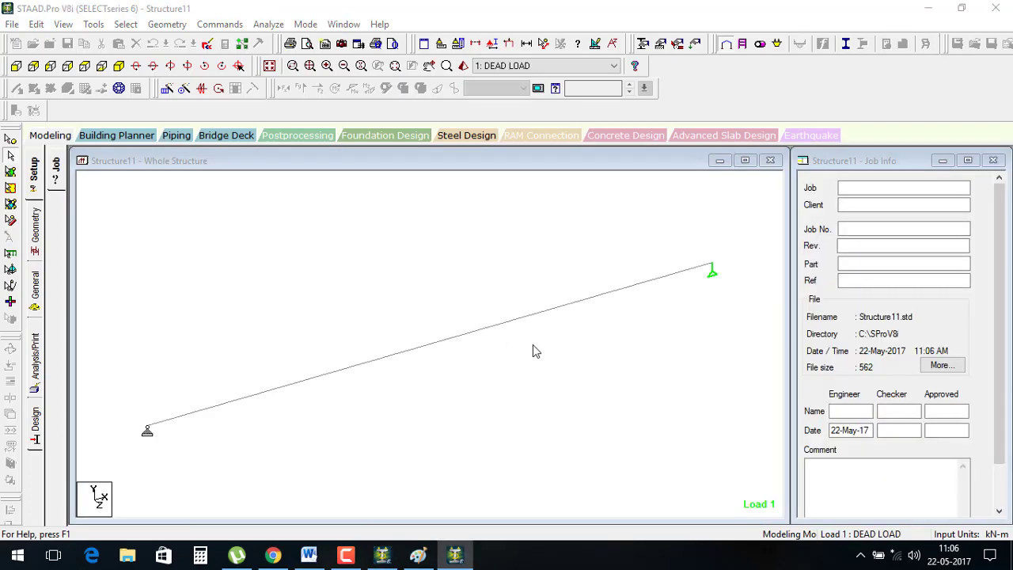
click(383, 555)
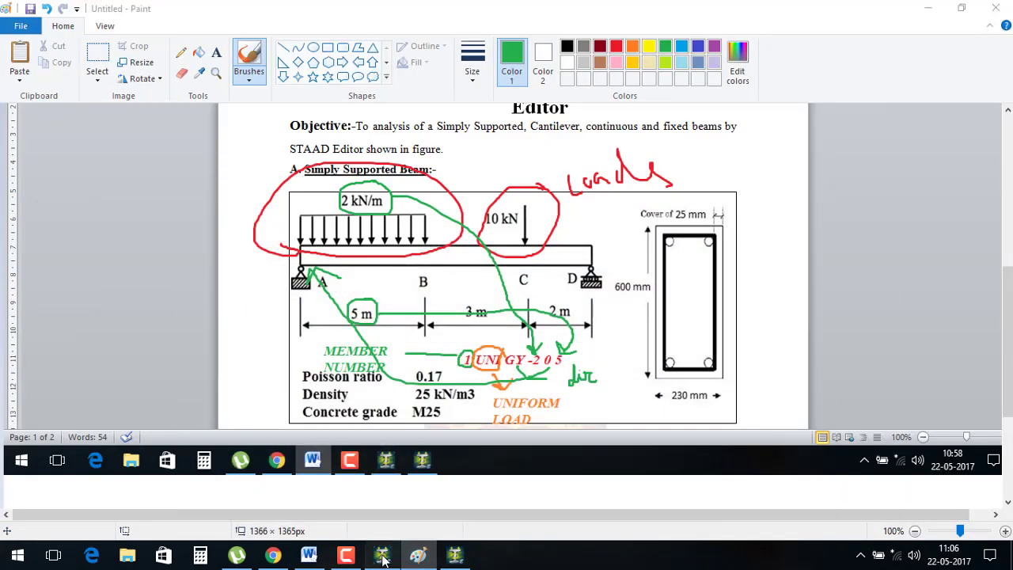
click(452, 556)
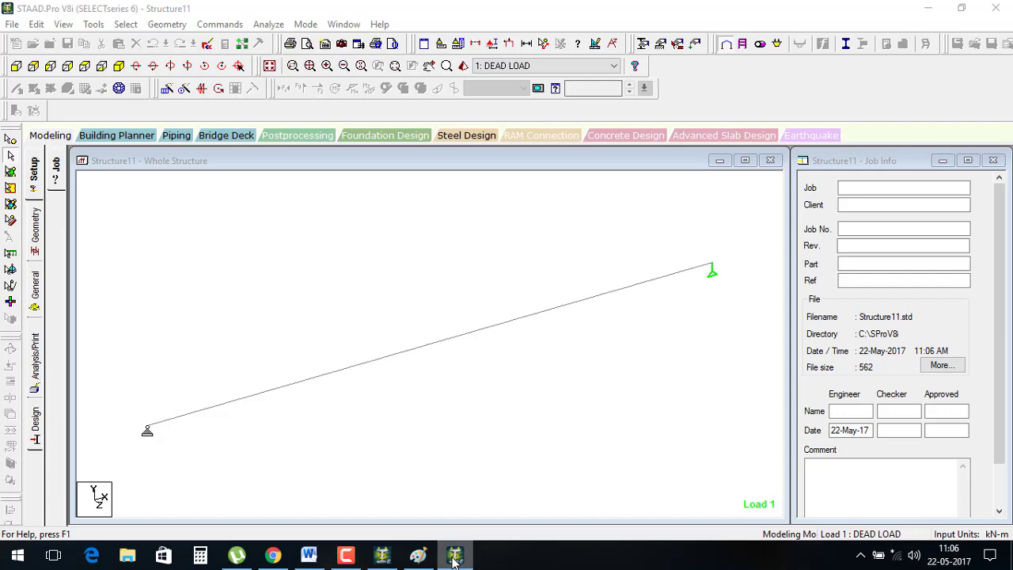
click(927, 8)
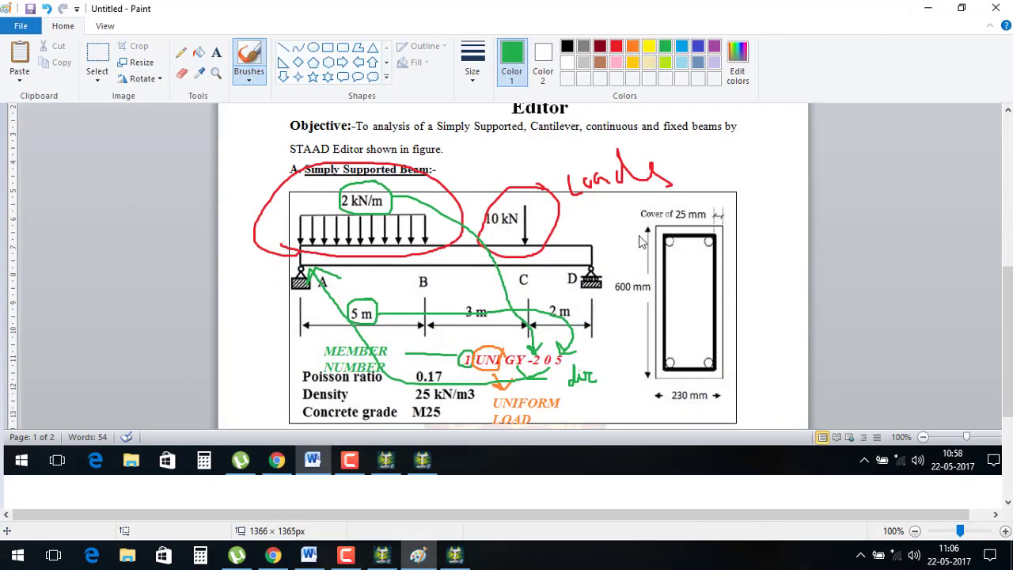
Restore the Structure11 model window and bring up the STAAD.Pro Editor
click(928, 9)
click(929, 8)
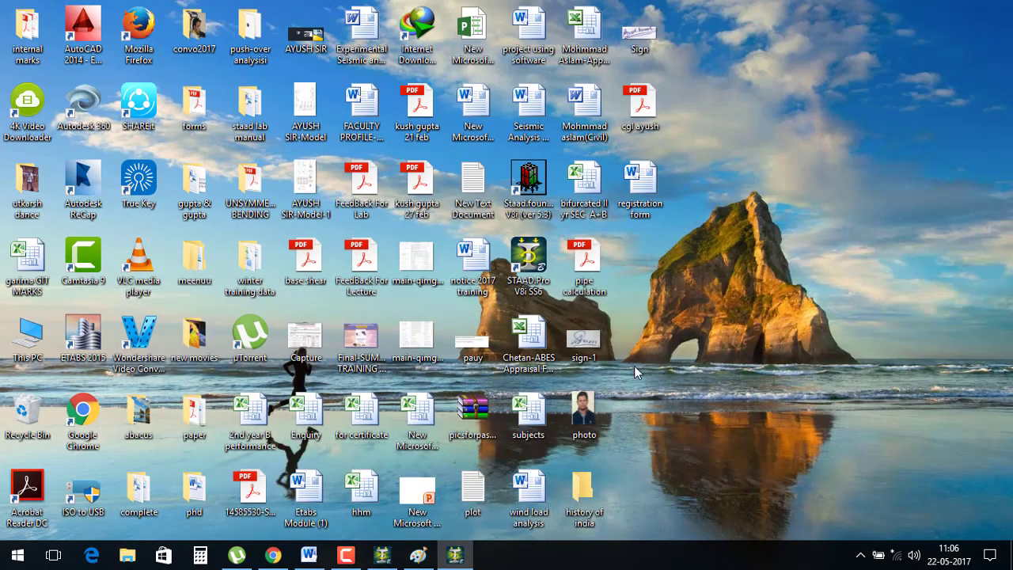
click(456, 554)
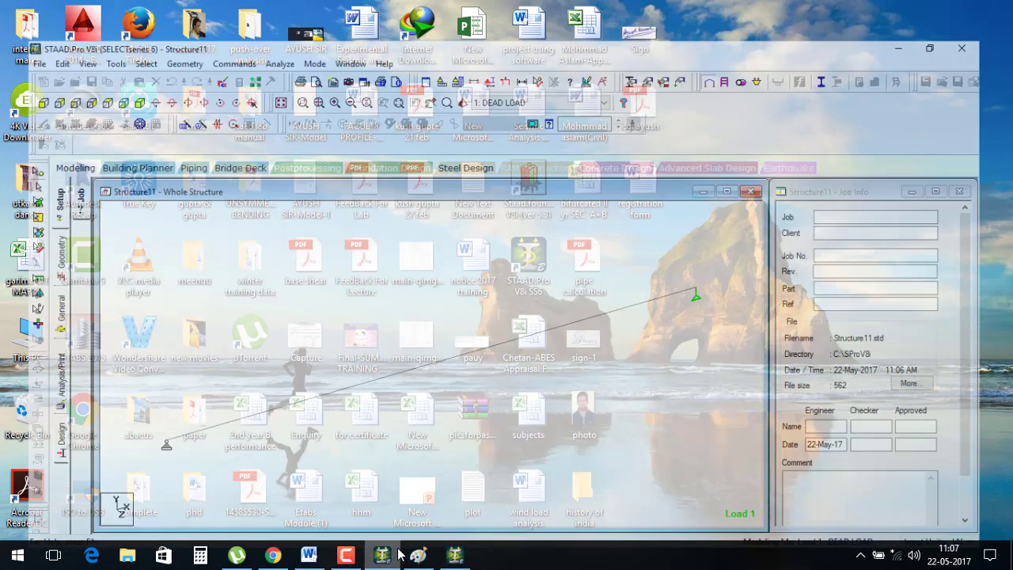
click(136, 138)
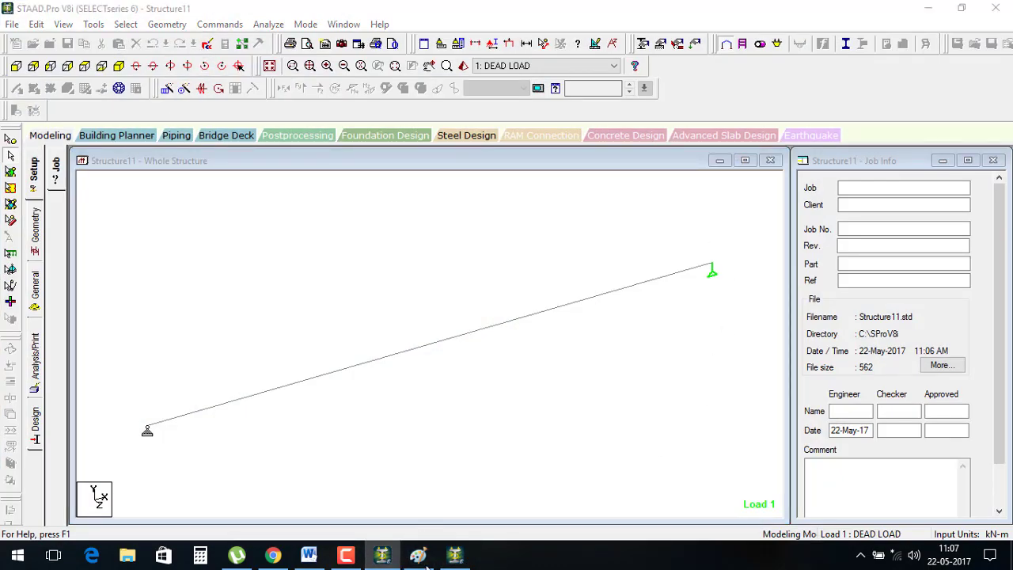
right_click(456, 555)
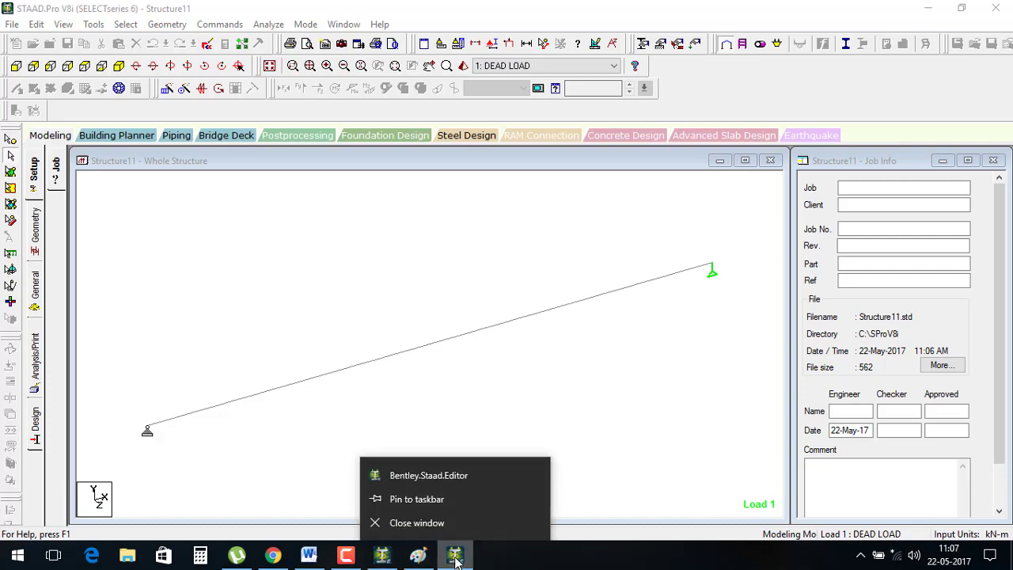
click(446, 475)
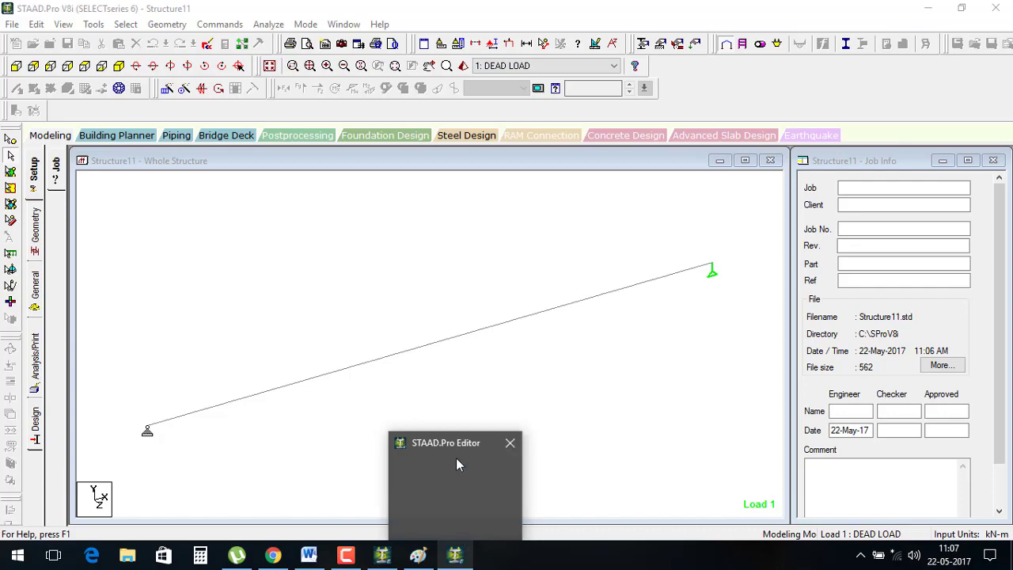
mouse_move(454, 555)
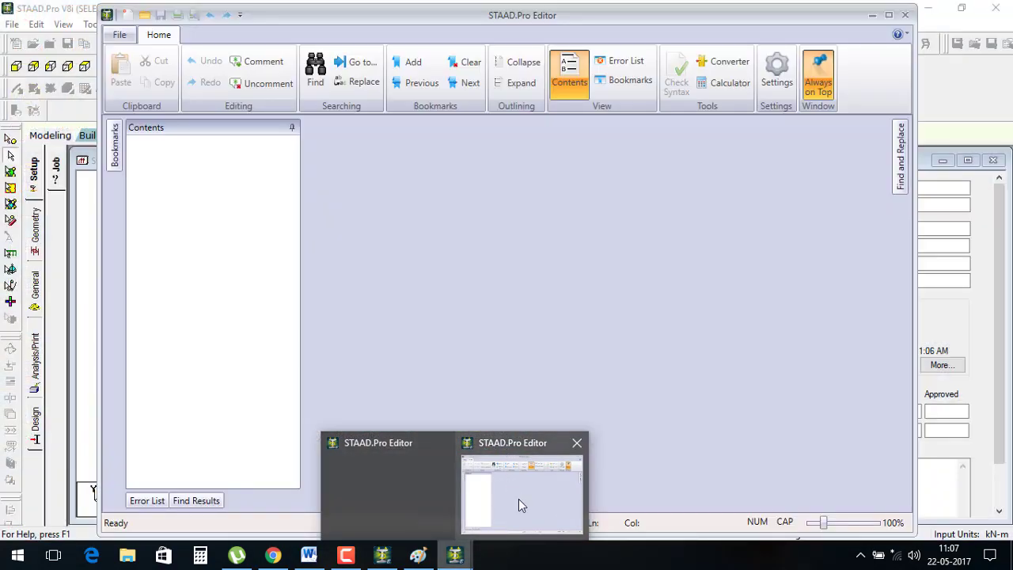
click(519, 500)
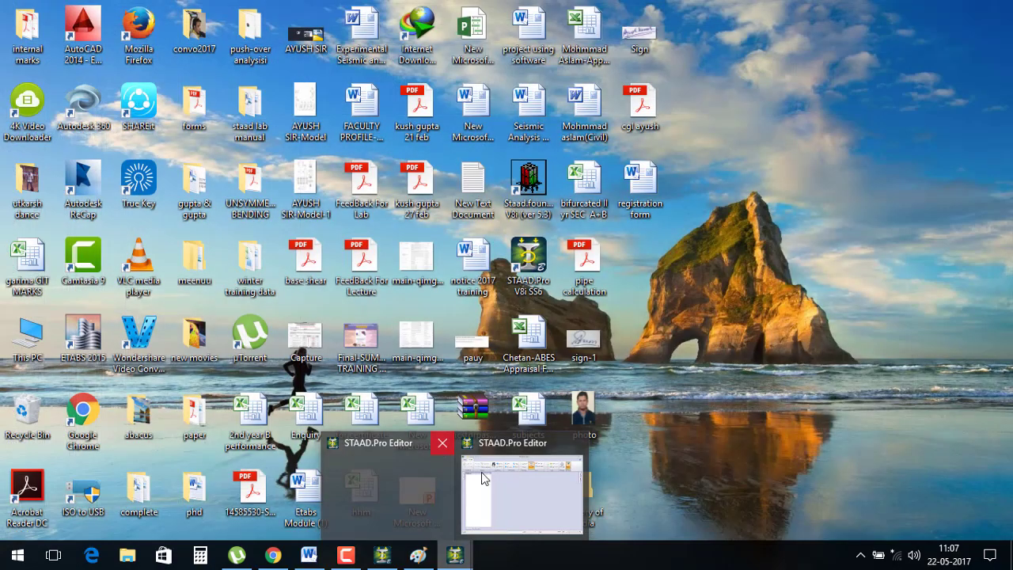
click(484, 477)
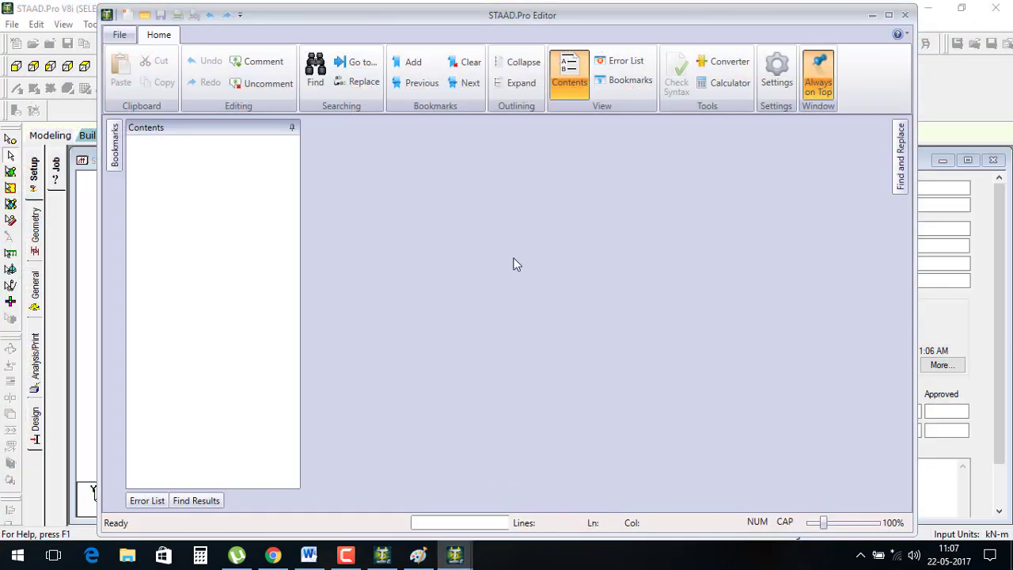
Close the leftover editor windows and show the beam in front view with its geometry tables
click(904, 15)
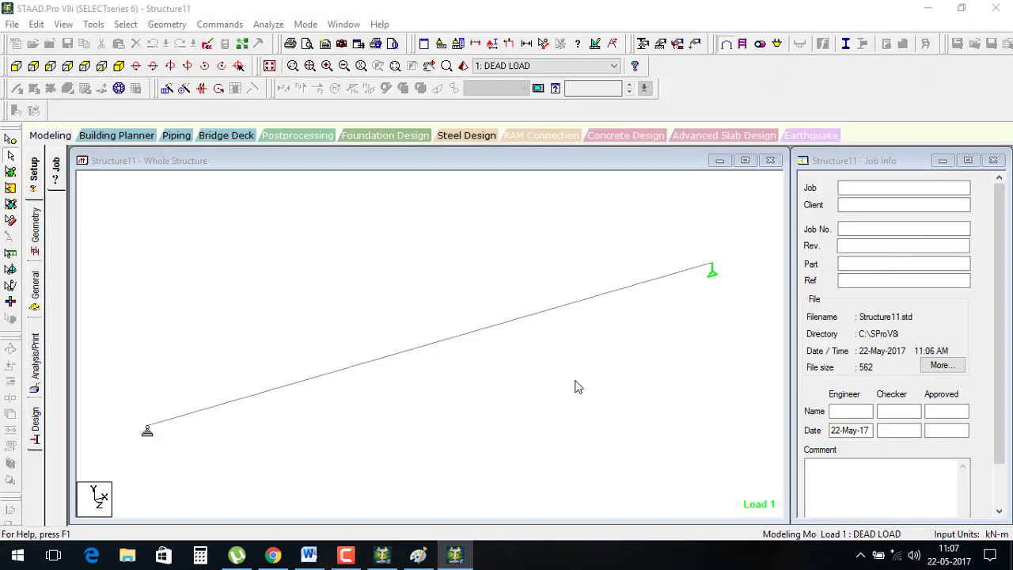
right_click(455, 554)
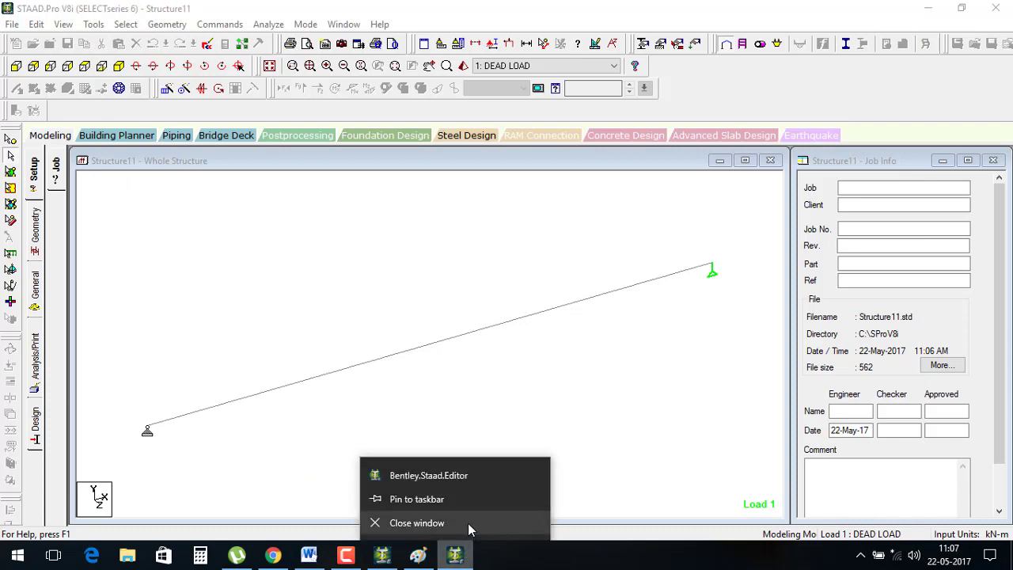
click(468, 524)
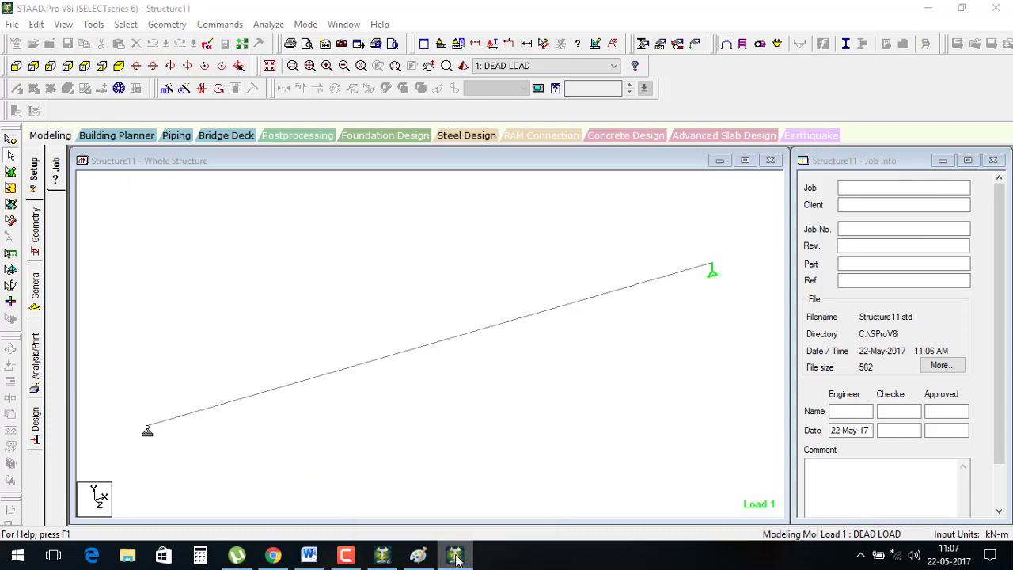
click(859, 555)
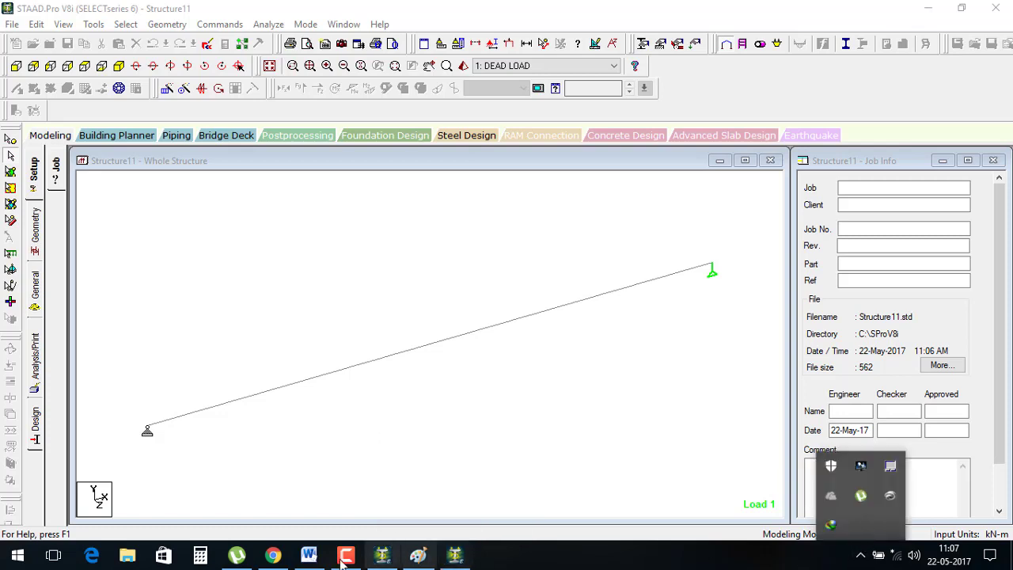
click(831, 524)
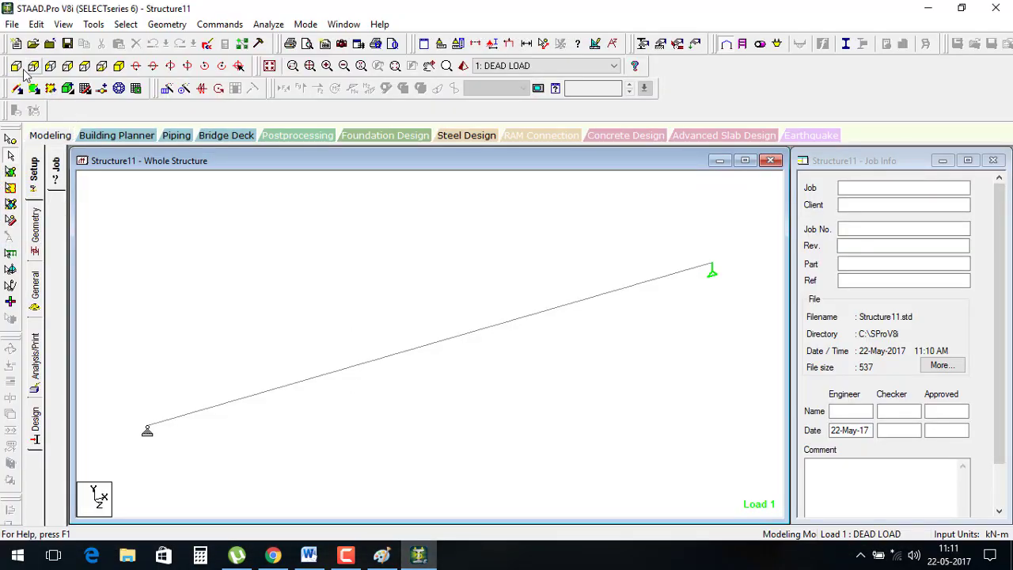
click(21, 68)
Check DEAD LOAD's 2 kN/m UNI GY and 10 kN CON GY loads, then open Structure11.std
click(37, 243)
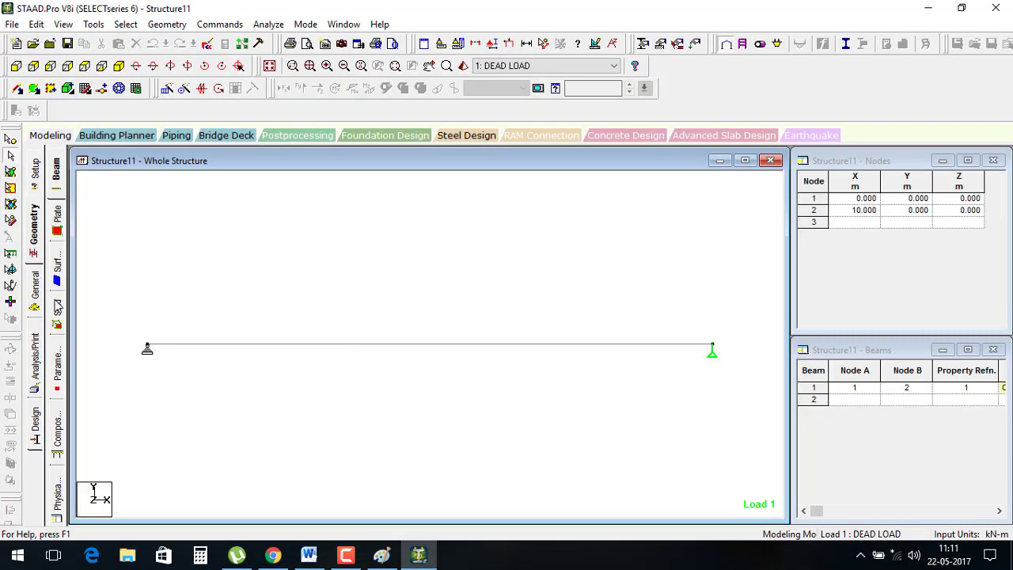
click(38, 305)
click(57, 349)
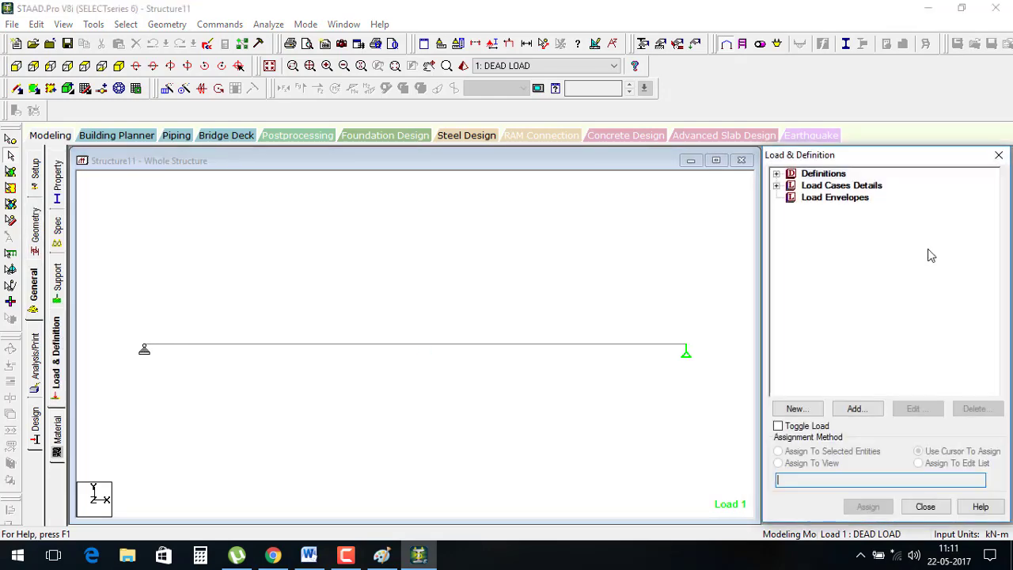
click(776, 185)
click(790, 197)
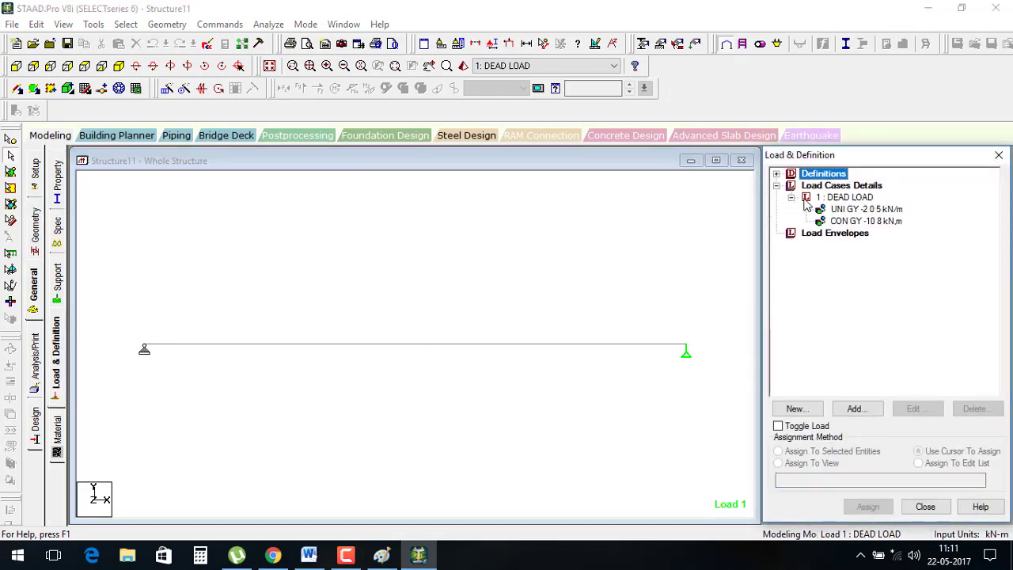
click(848, 210)
click(858, 223)
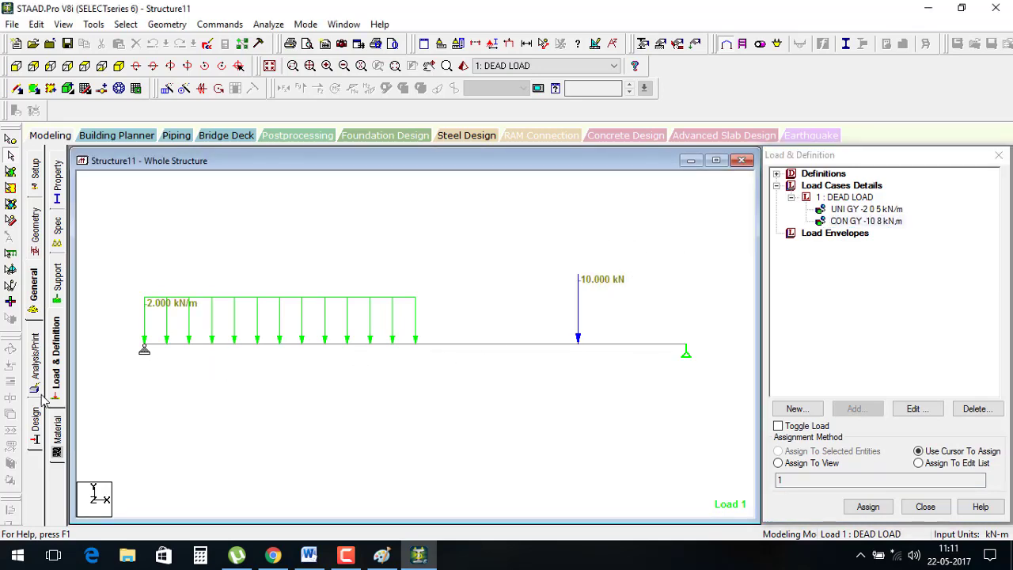
click(207, 43)
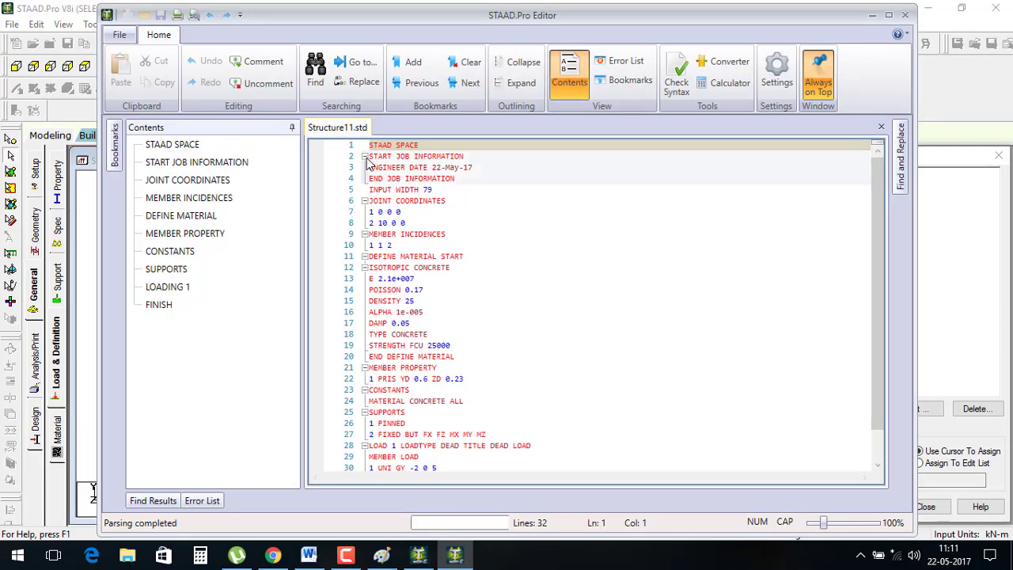
Collapse all command blocks, from START JOB INFORMATION through LOAD 1, in the editor
click(364, 156)
click(364, 178)
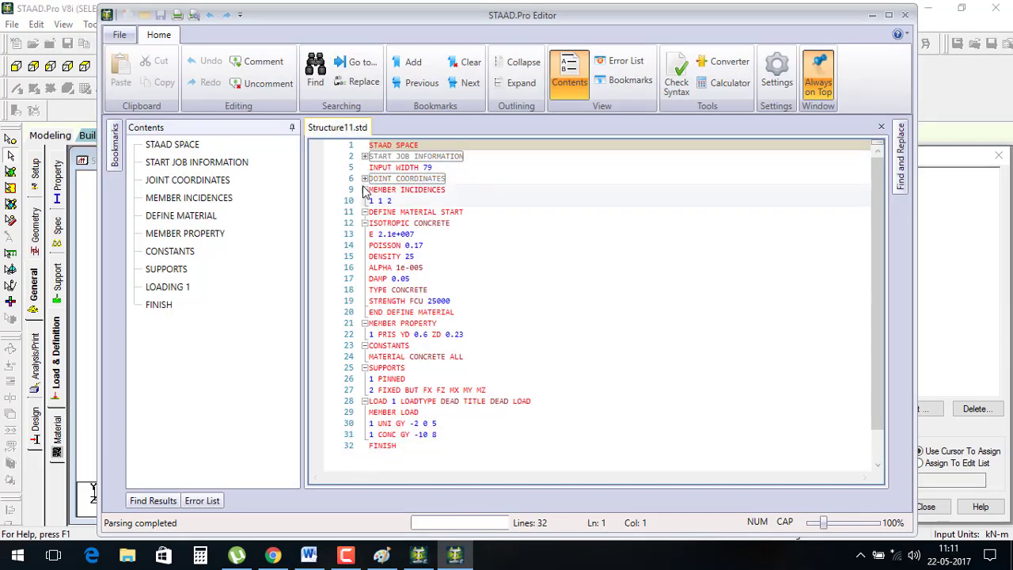
click(364, 189)
click(364, 201)
click(364, 211)
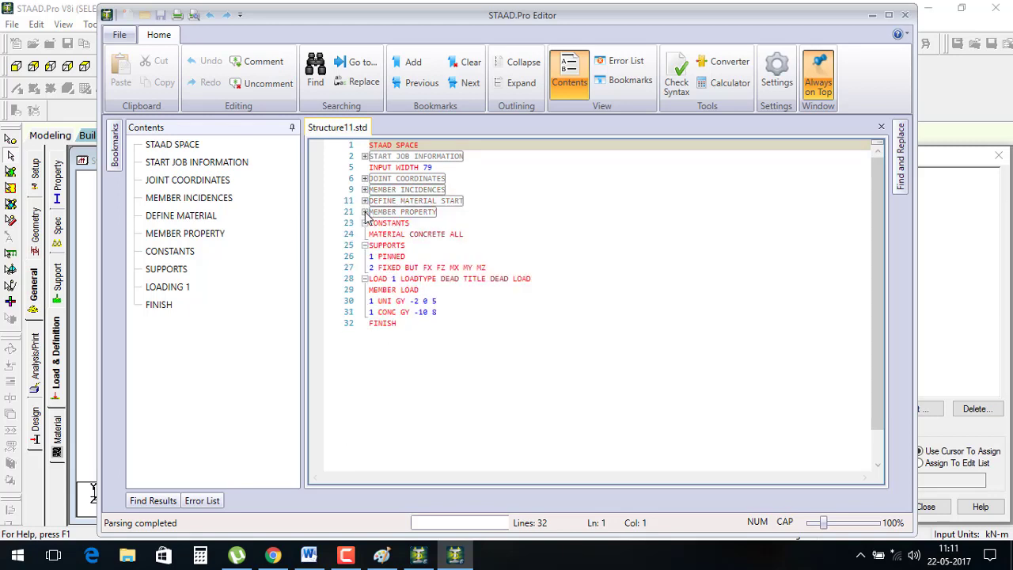
click(364, 222)
click(364, 234)
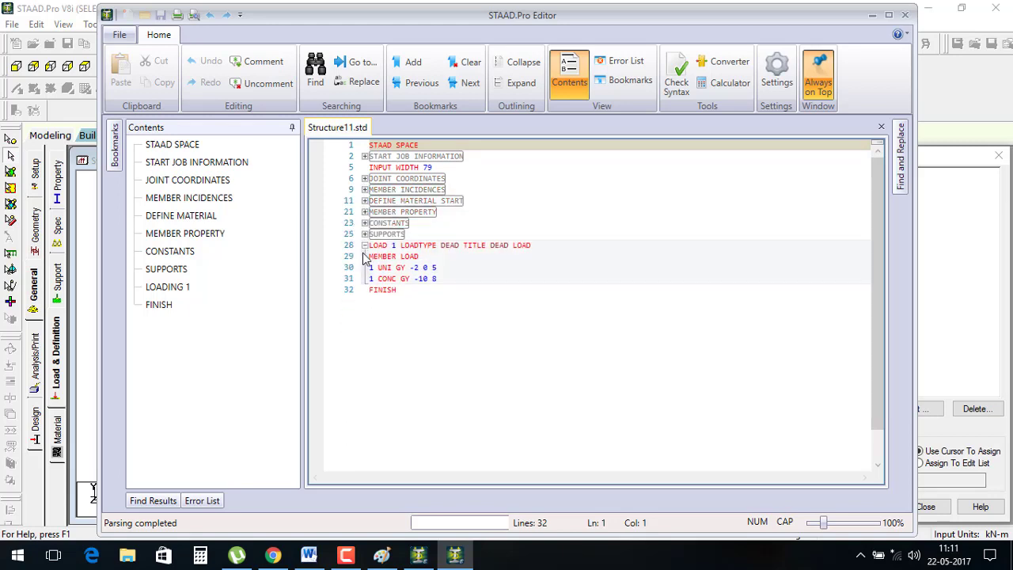
click(364, 244)
Review the two joint coordinates and the member incidence 1 1 2
click(405, 178)
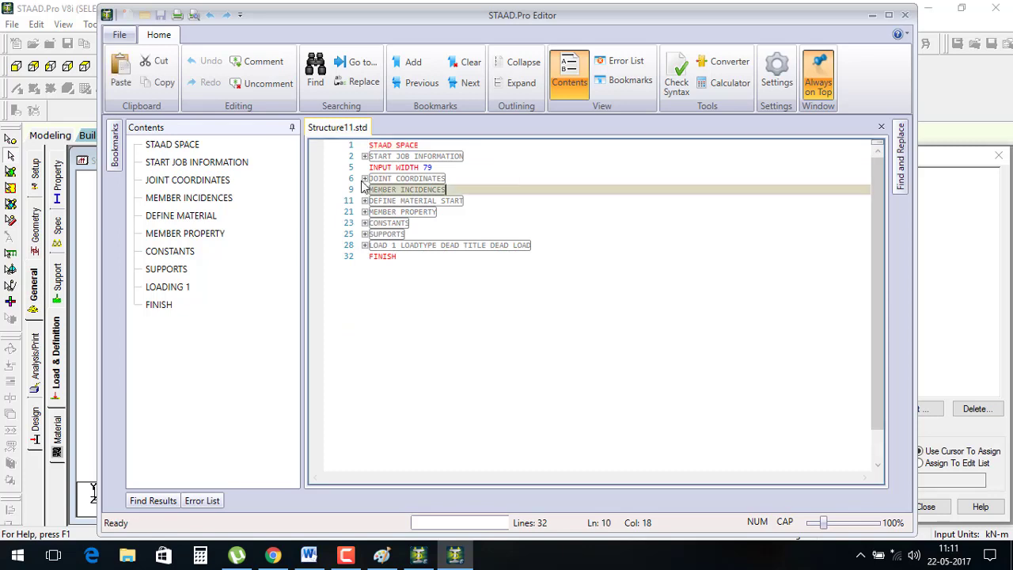
click(364, 178)
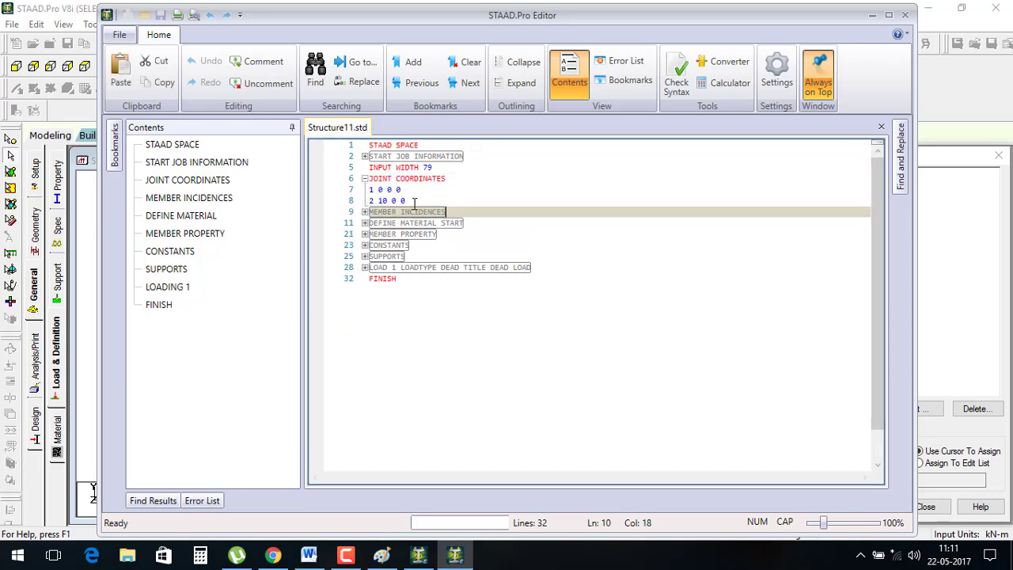
drag(414, 204, 372, 191)
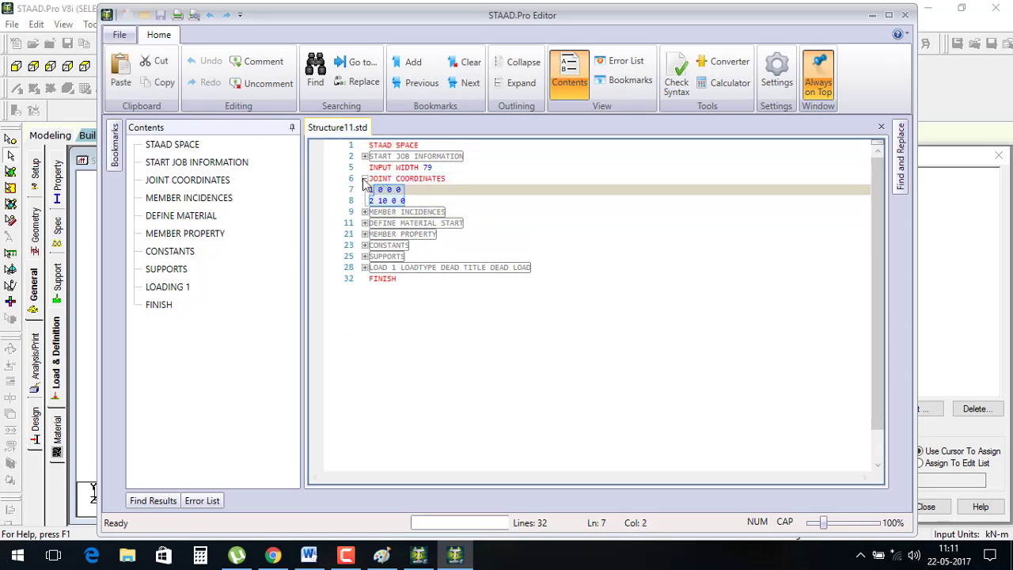
click(364, 178)
click(364, 190)
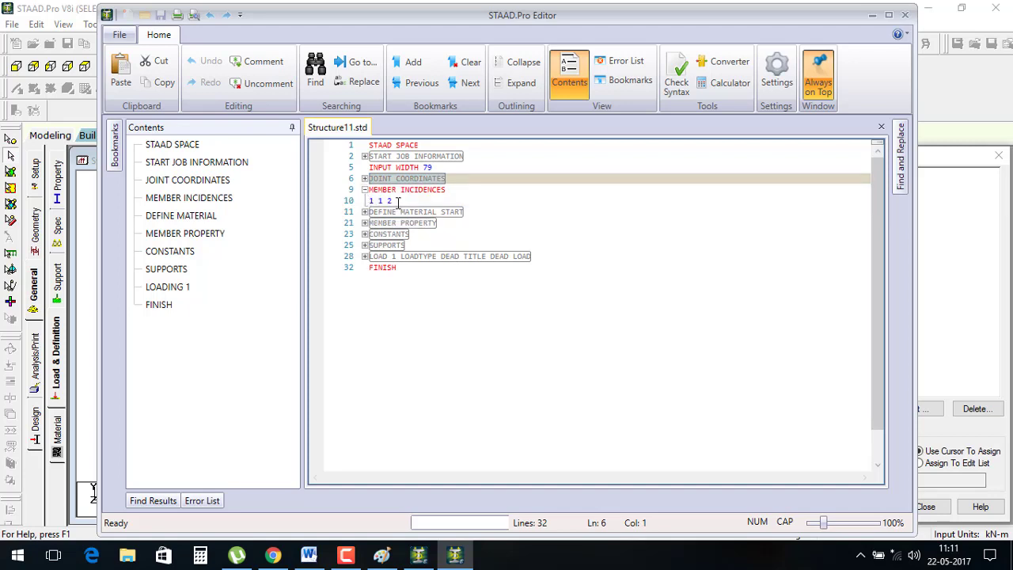
click(370, 200)
click(364, 189)
Review the isotropic concrete material properties and the member property block
click(364, 200)
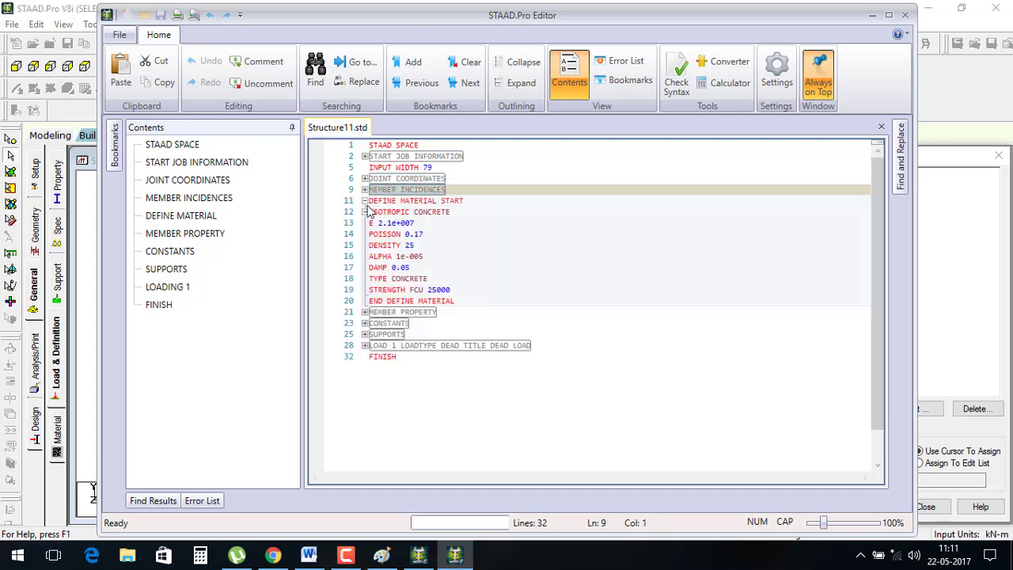
drag(456, 298, 378, 224)
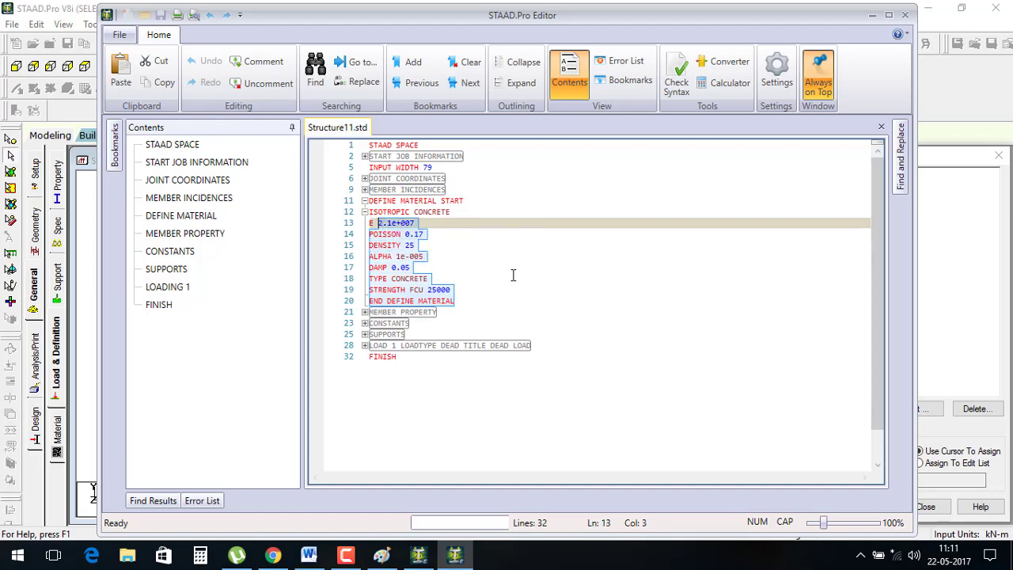
click(364, 212)
click(364, 234)
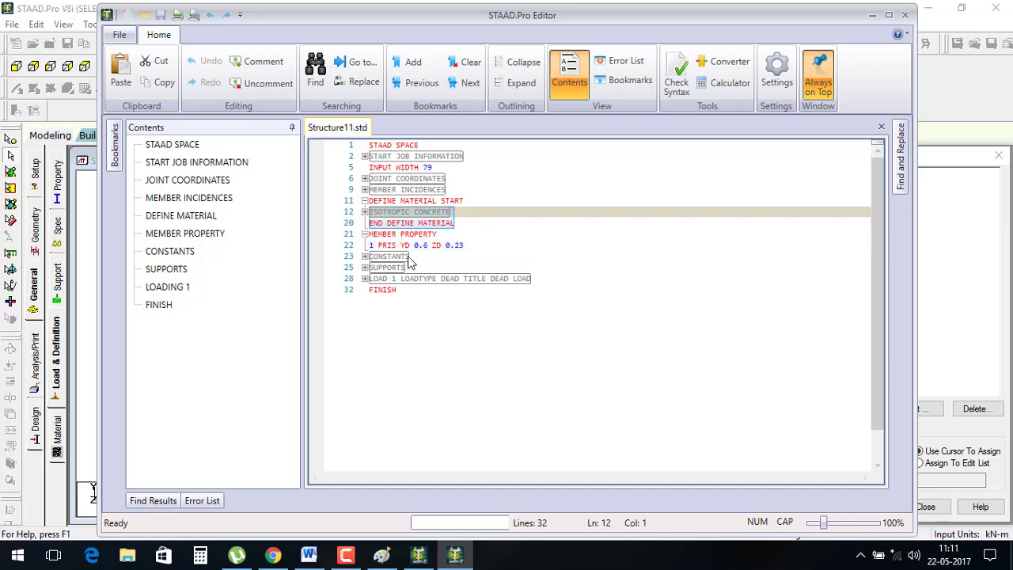
click(364, 235)
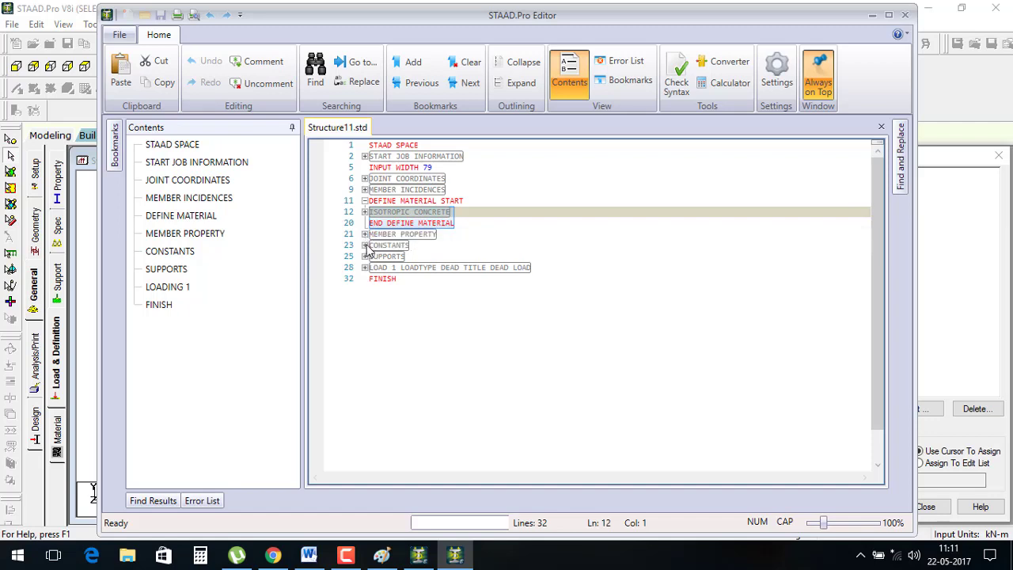
Check the constants, supports and LOAD 1 member loads, then close the editor
click(364, 245)
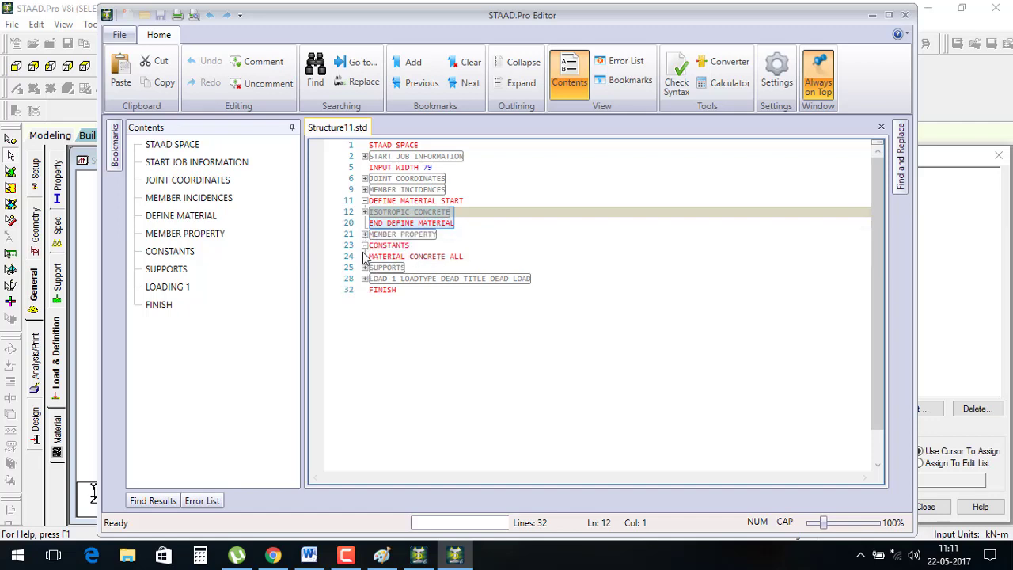
click(364, 246)
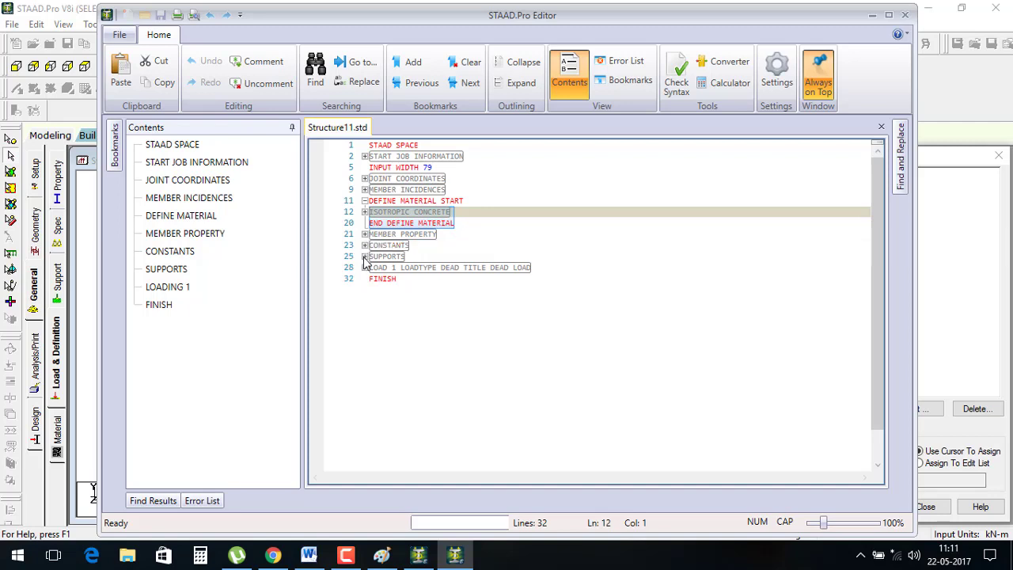
click(364, 257)
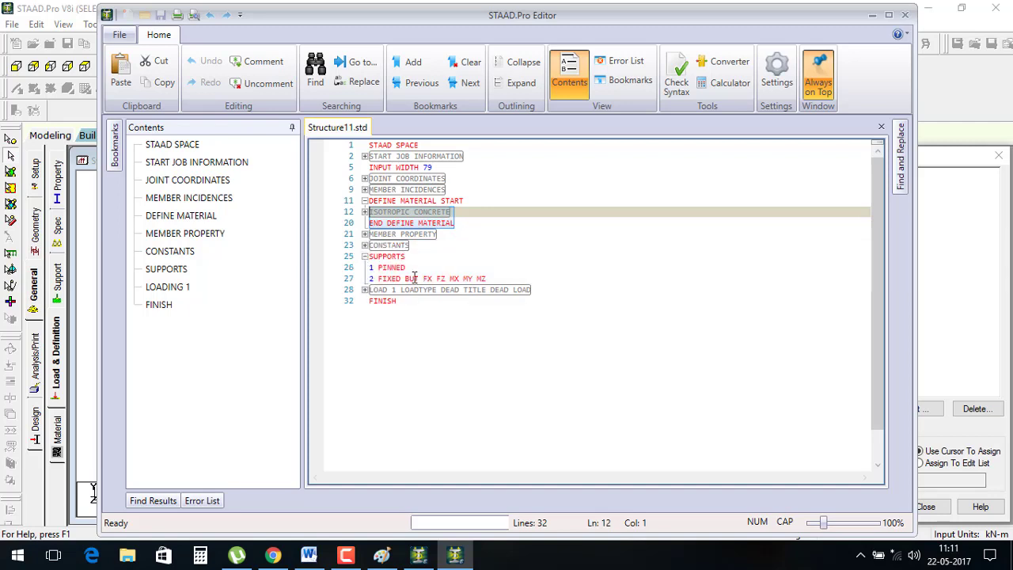
click(364, 257)
click(364, 267)
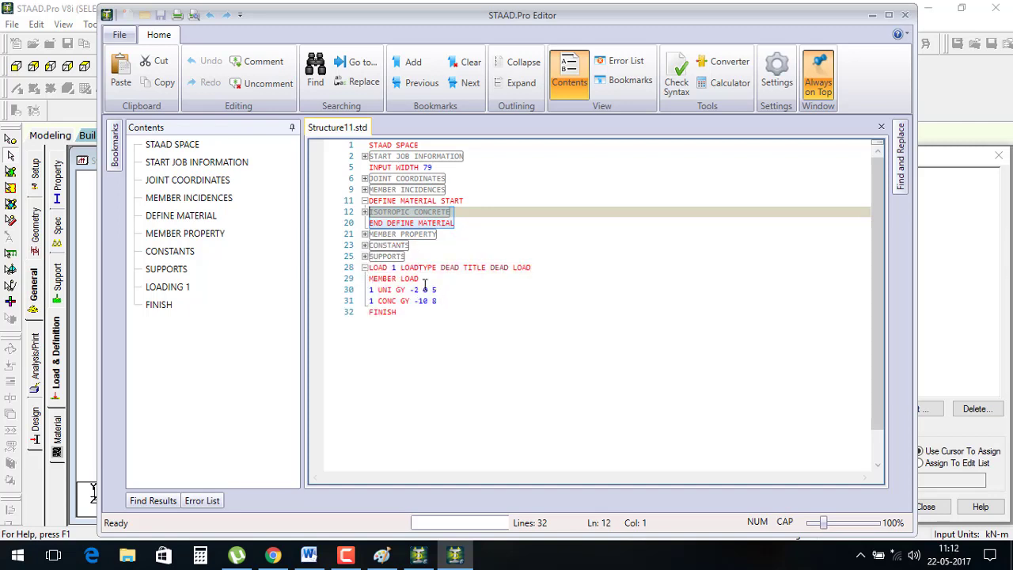
click(905, 15)
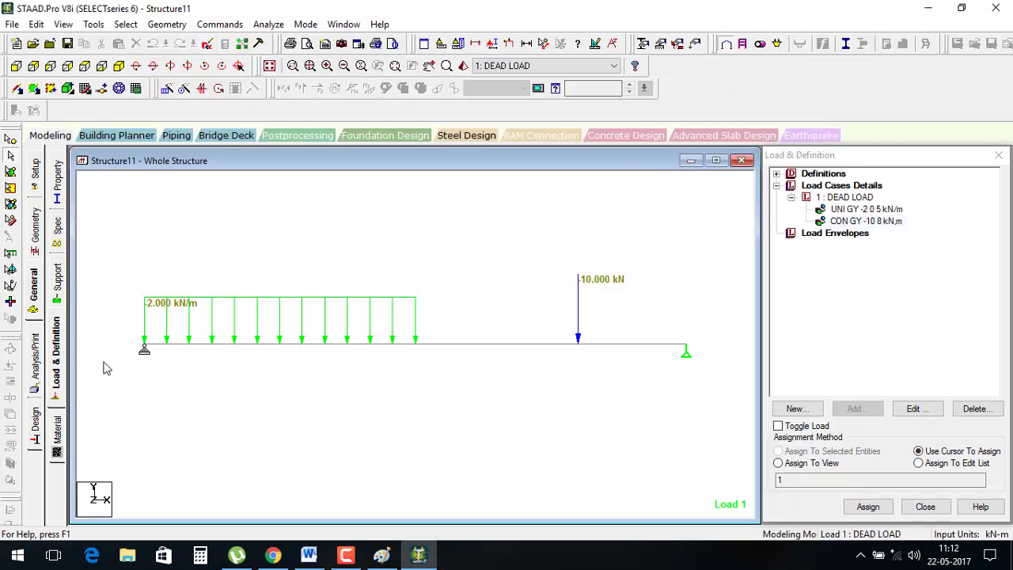
Add a Perform Analysis command with Print All output
click(36, 364)
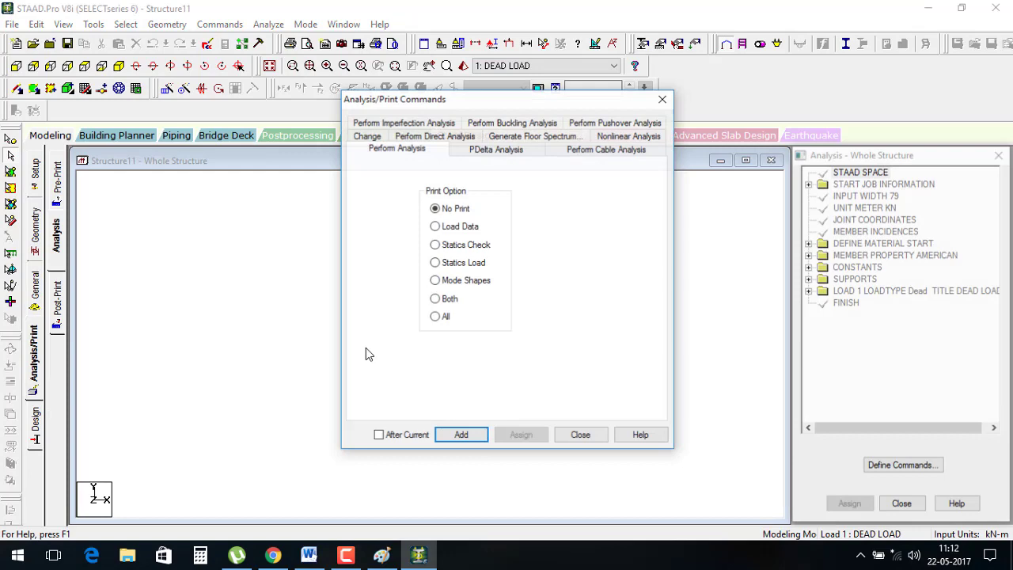
click(447, 317)
click(473, 438)
click(473, 437)
click(580, 435)
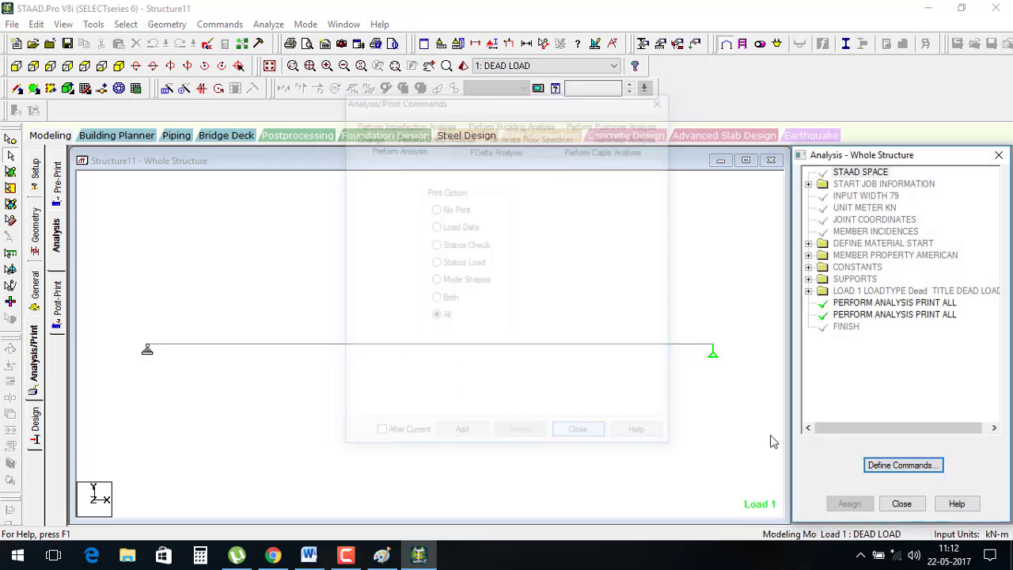
Save the model and run the analysis, staying in modeling mode afterwards
click(268, 24)
click(277, 38)
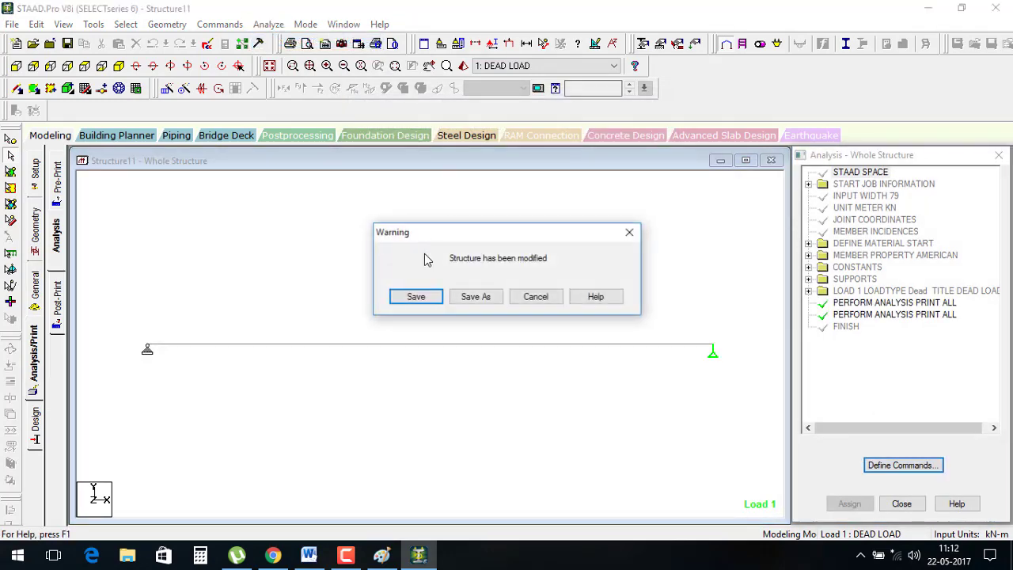
click(432, 301)
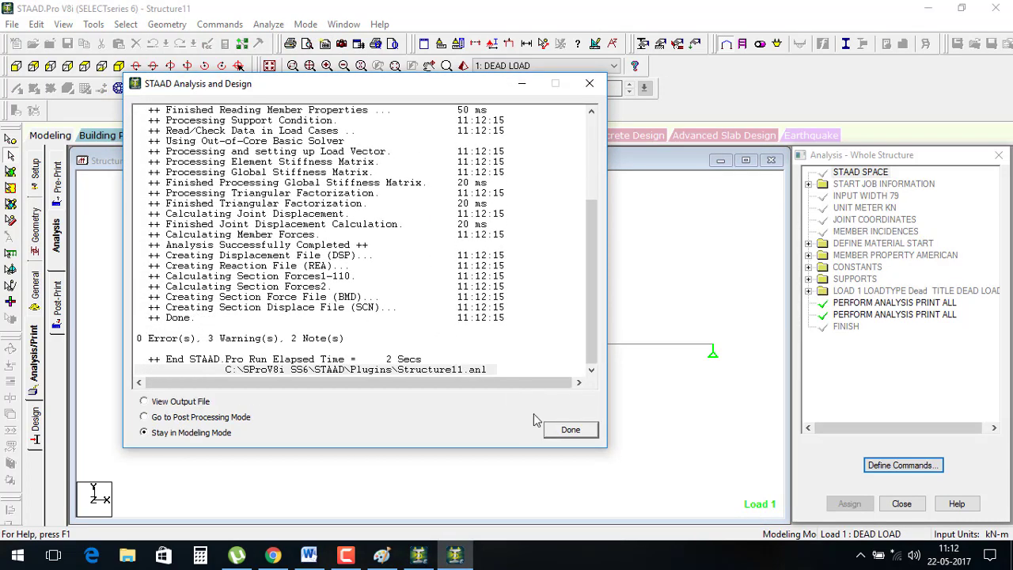
click(569, 429)
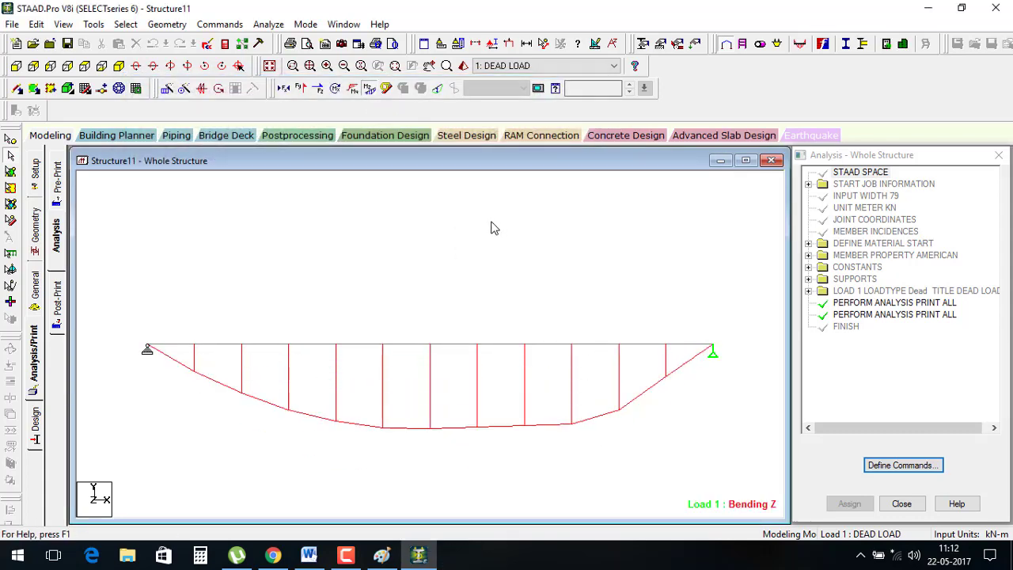
Enter Postprocessing, maximize the structure view and display the Shear Y diagram for Load 1
click(300, 88)
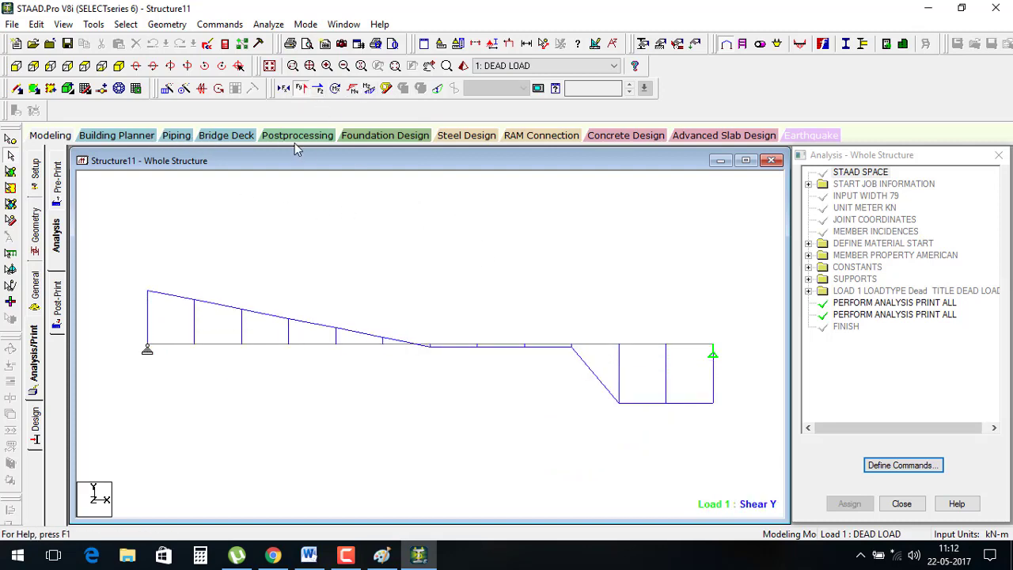
click(317, 139)
click(530, 389)
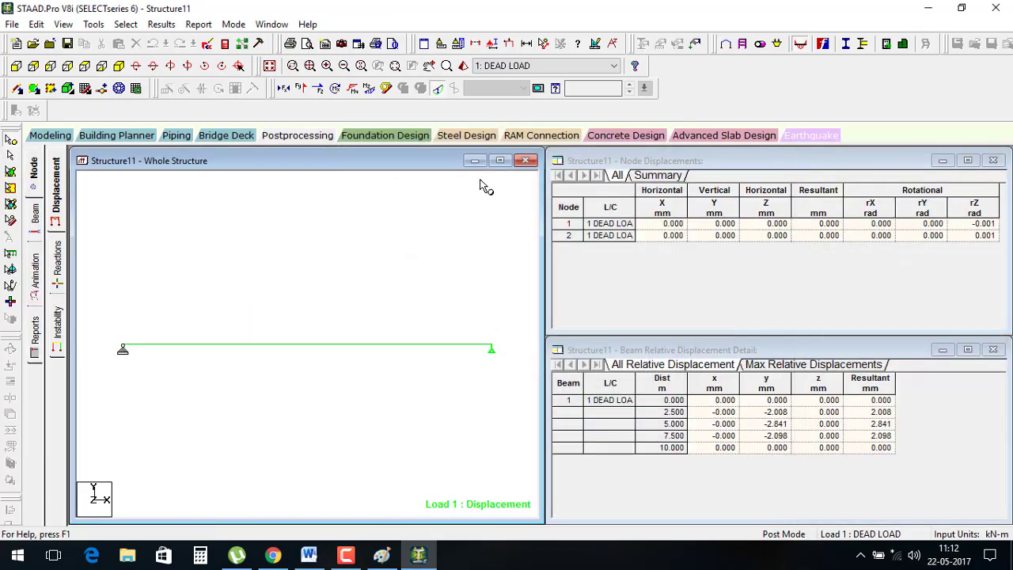
click(500, 160)
click(301, 88)
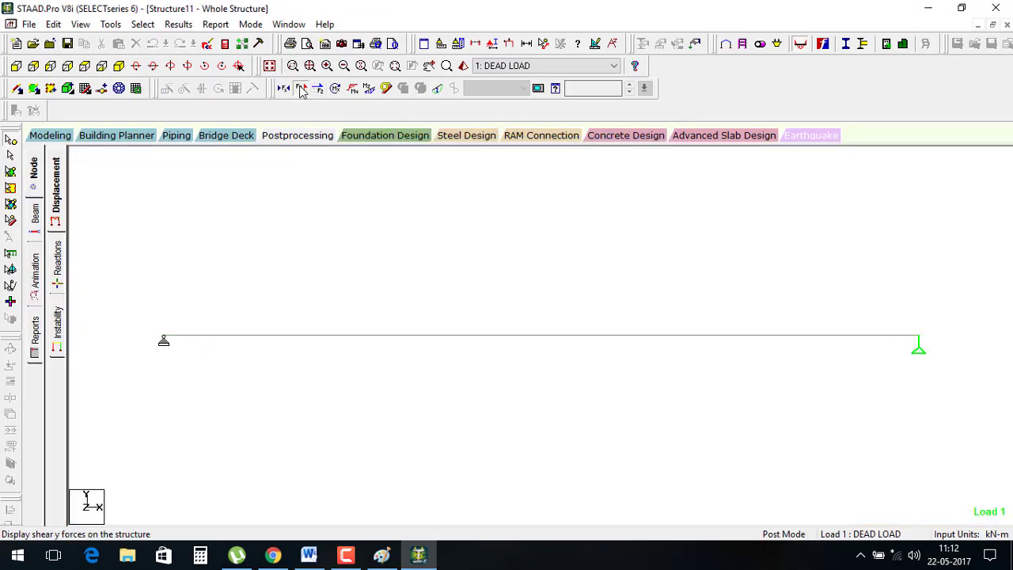
click(178, 24)
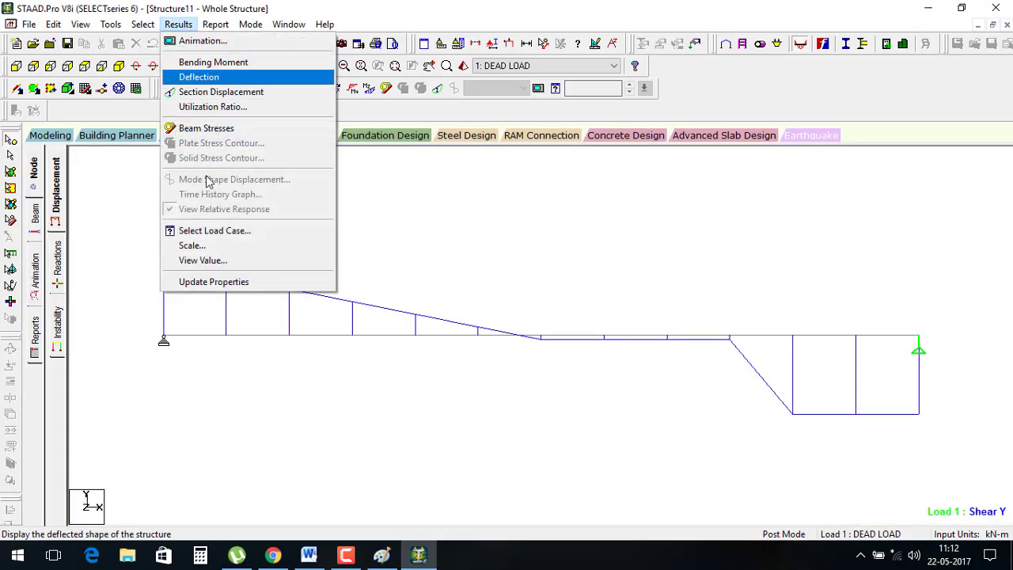
Annotate the shear diagram with end, mid-point and maximum values (9.500, -0.500, -10.500 kN)
click(202, 260)
click(448, 163)
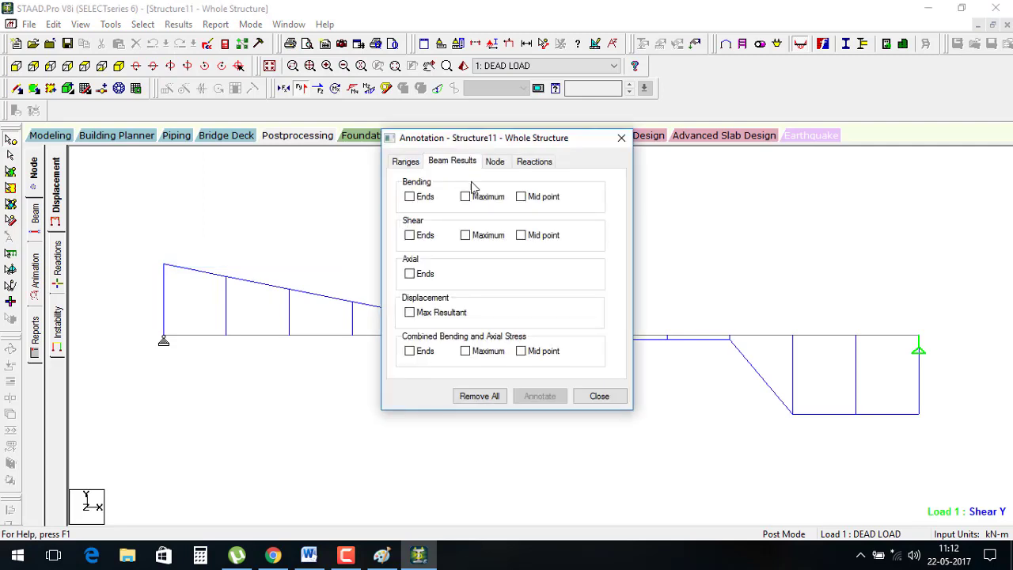
click(424, 235)
click(469, 235)
click(541, 238)
click(540, 396)
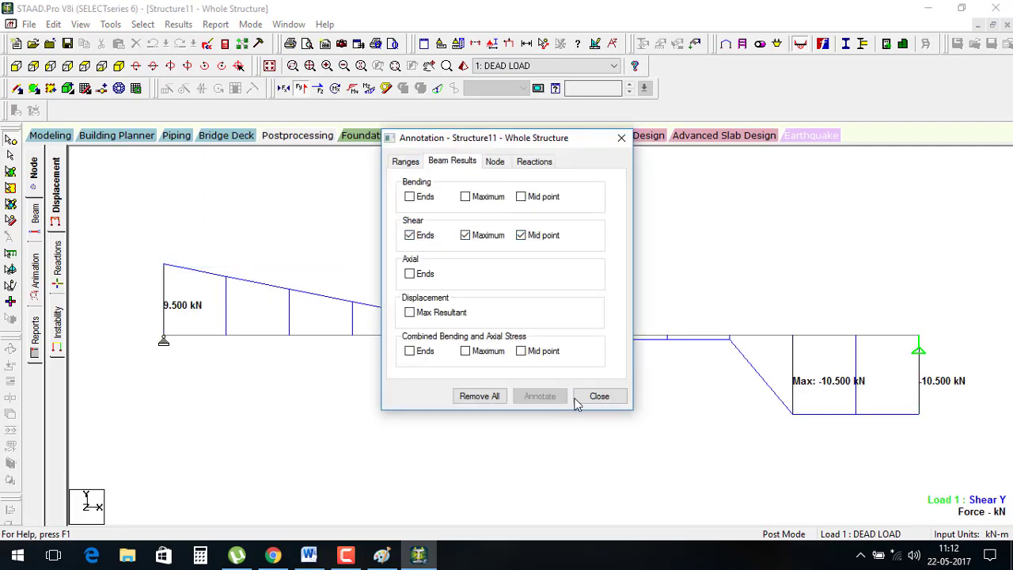
click(597, 396)
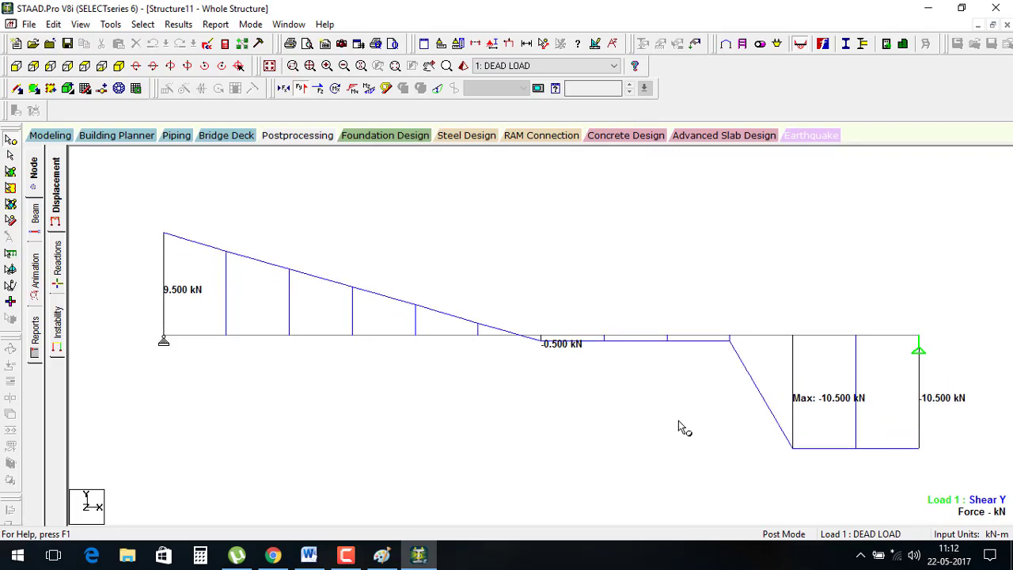
Swap to the Bending Z diagram labelled 0 kNm ends and -22.500 kNm maximum, then show displacement
click(302, 88)
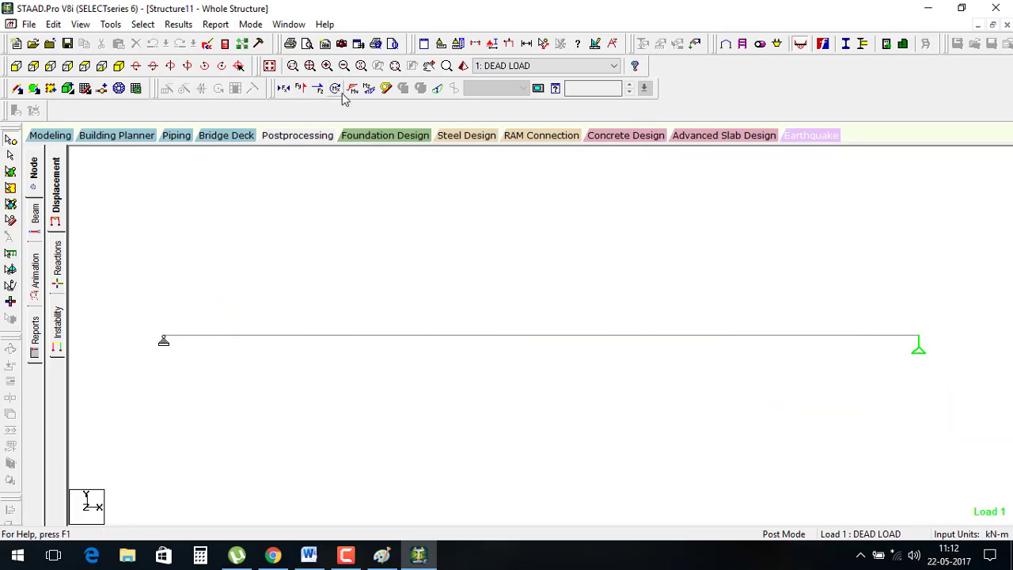
click(367, 88)
click(177, 24)
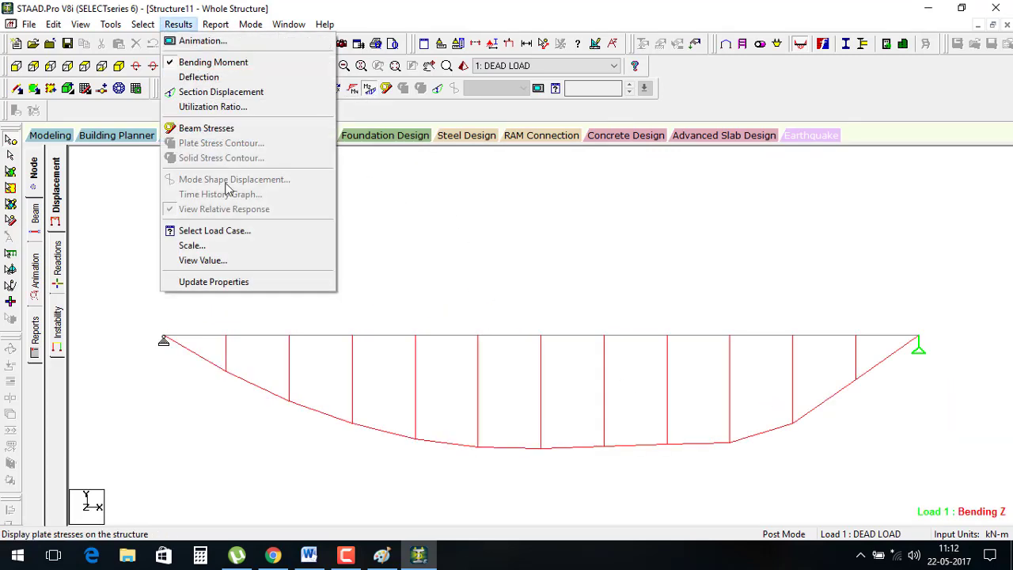
click(227, 261)
click(452, 161)
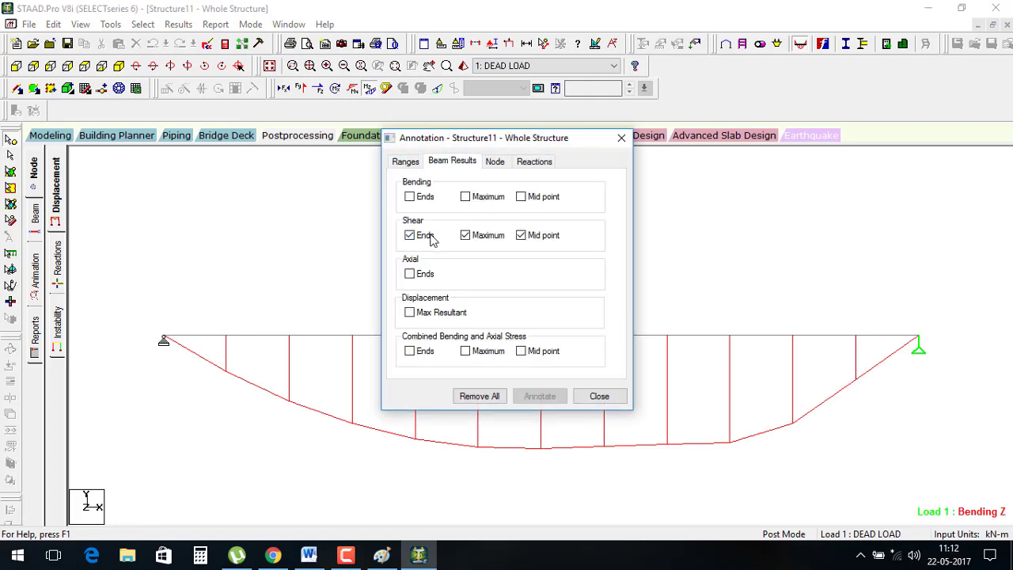
click(465, 235)
click(465, 235)
click(521, 235)
click(520, 197)
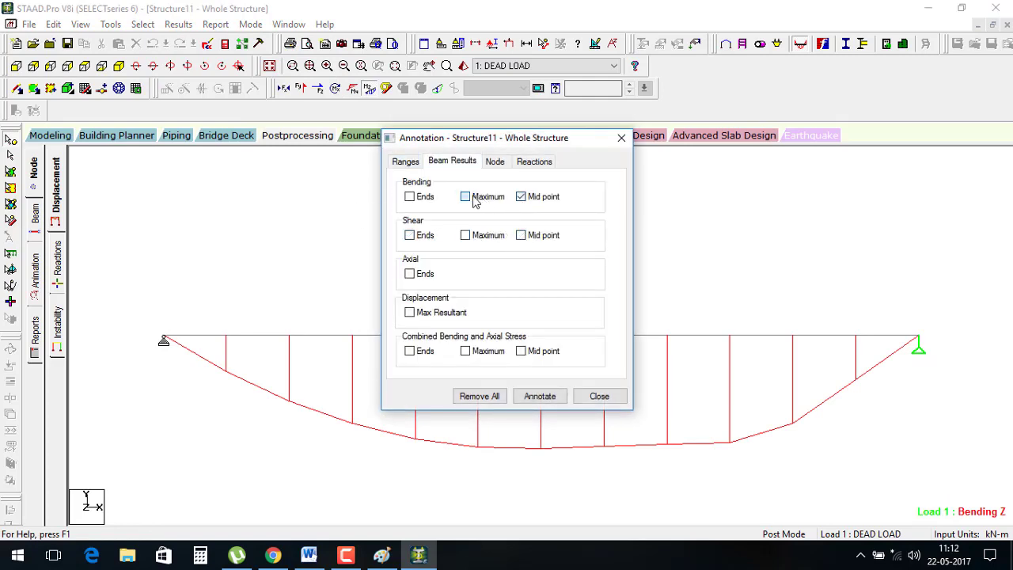
click(466, 196)
click(539, 396)
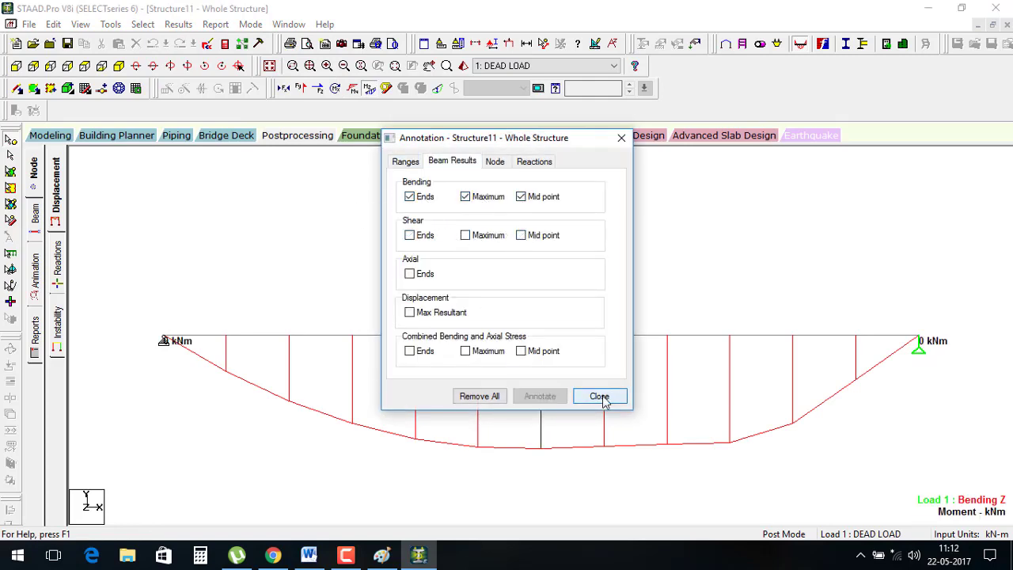
click(599, 396)
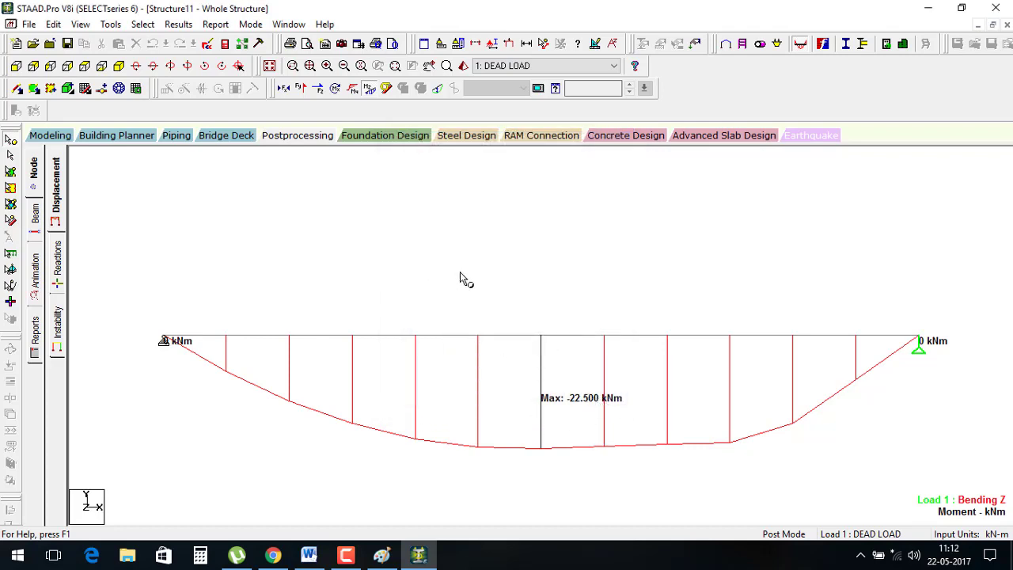
click(437, 88)
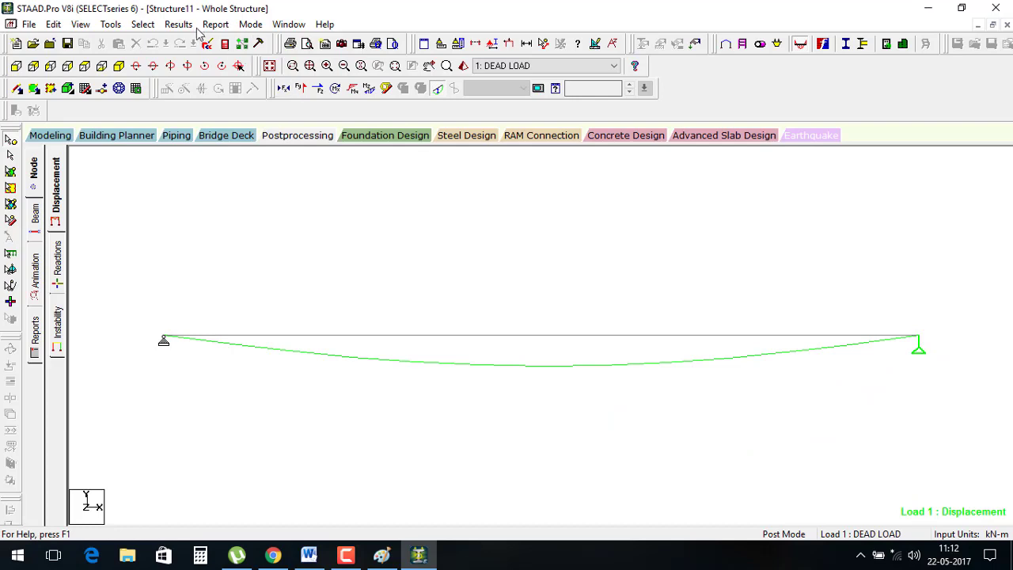
Replace the bending labels with the maximum resultant displacement label of 2.841 mm
click(178, 23)
click(203, 260)
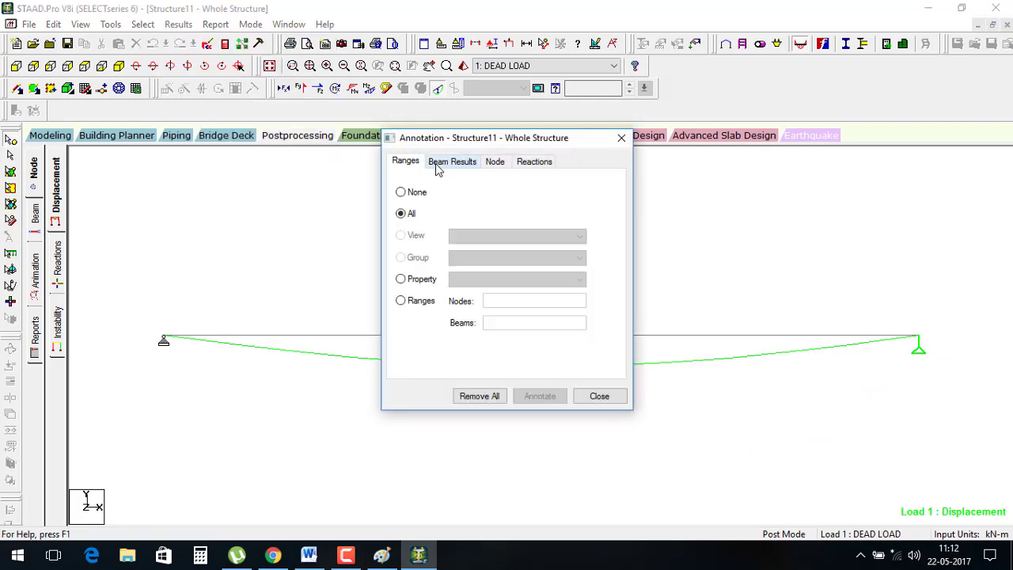
click(450, 162)
click(410, 197)
click(466, 197)
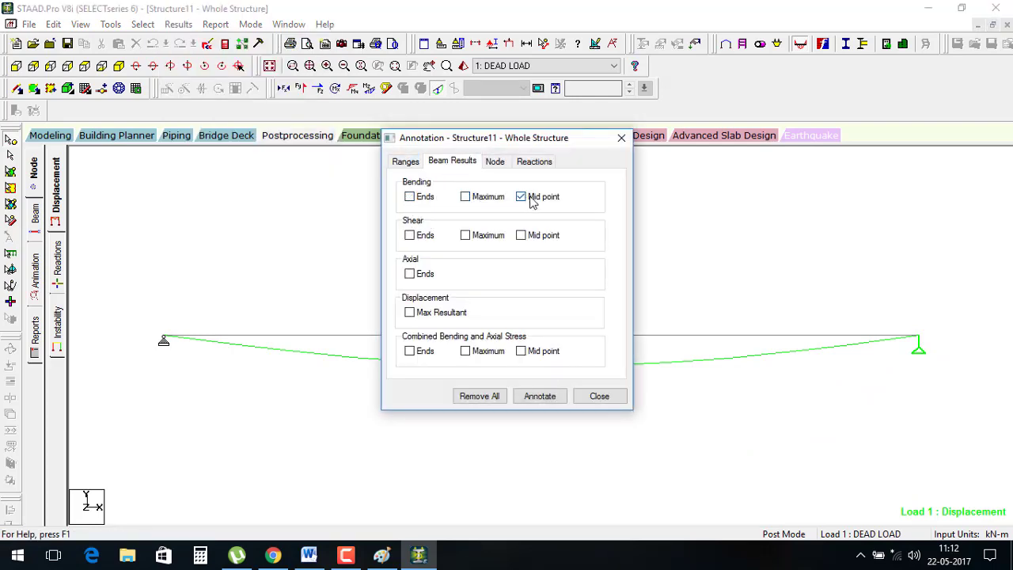
click(409, 311)
click(539, 396)
click(599, 396)
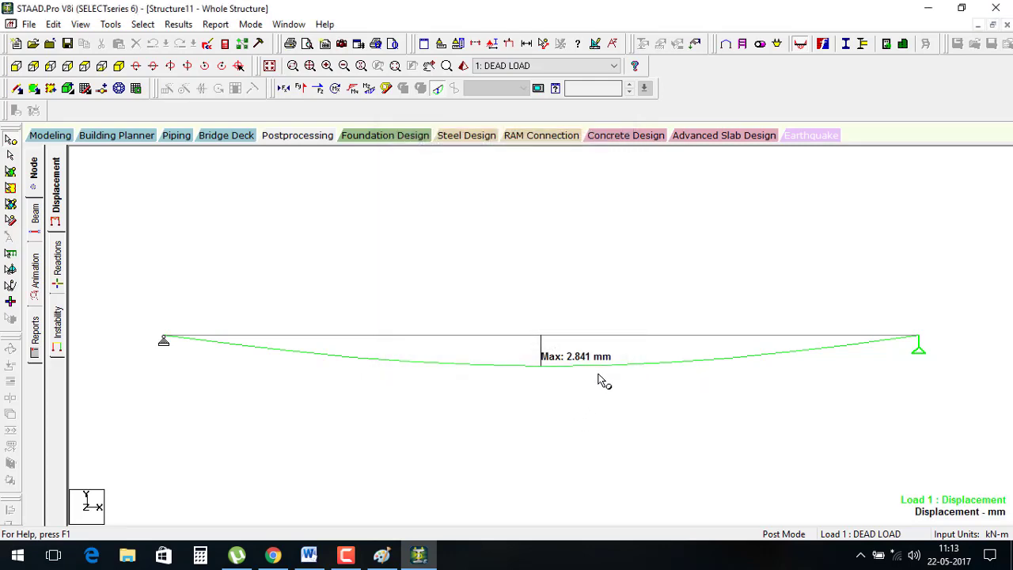